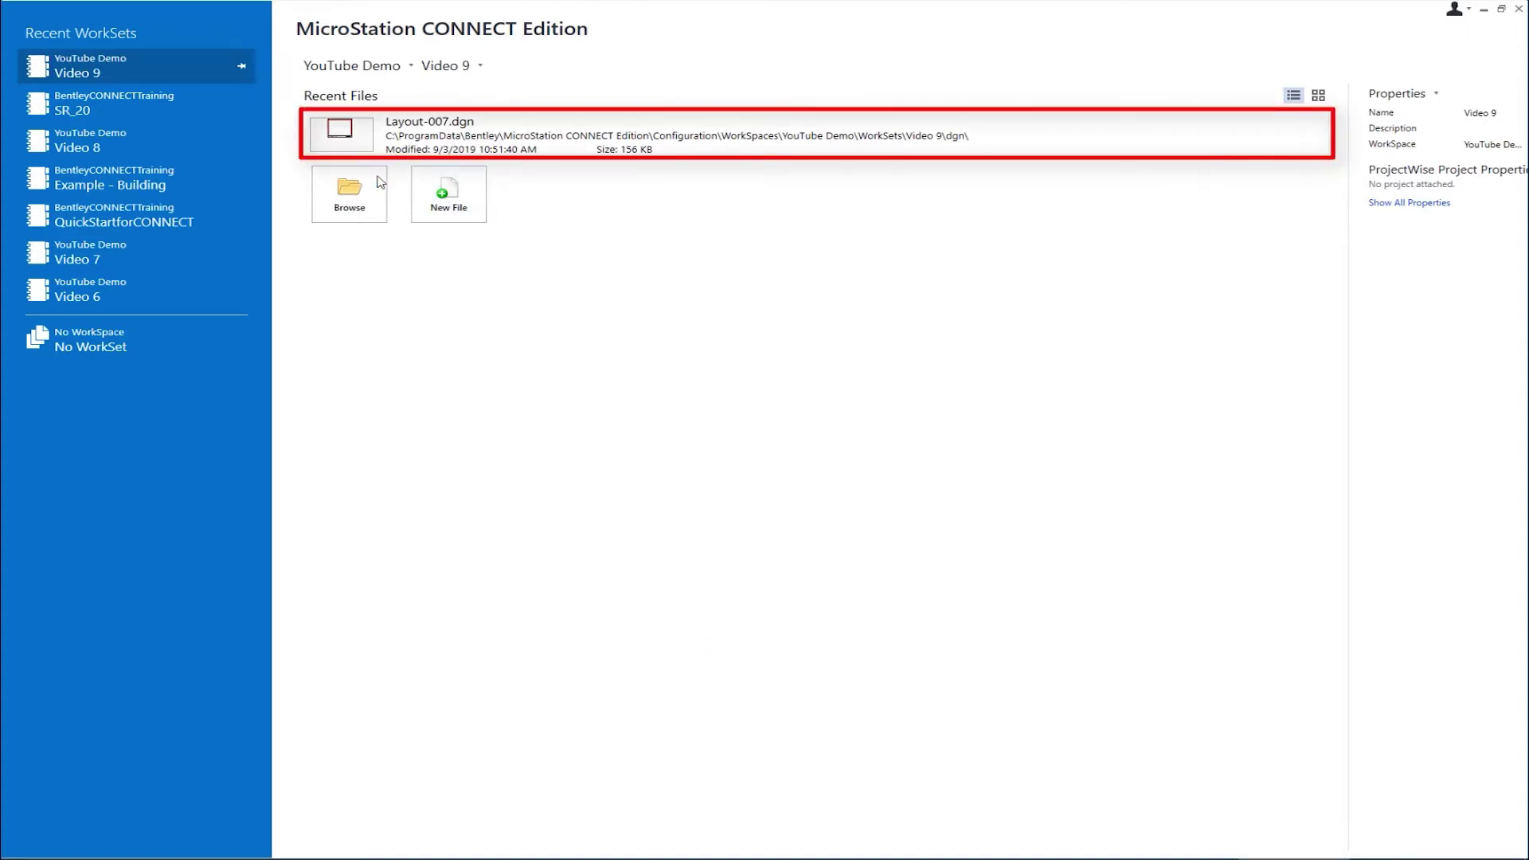
# Step: Open Layout-007.dgn from the Video 9 WorkSet and bring up the References dialog
pyautogui.click(353, 134)
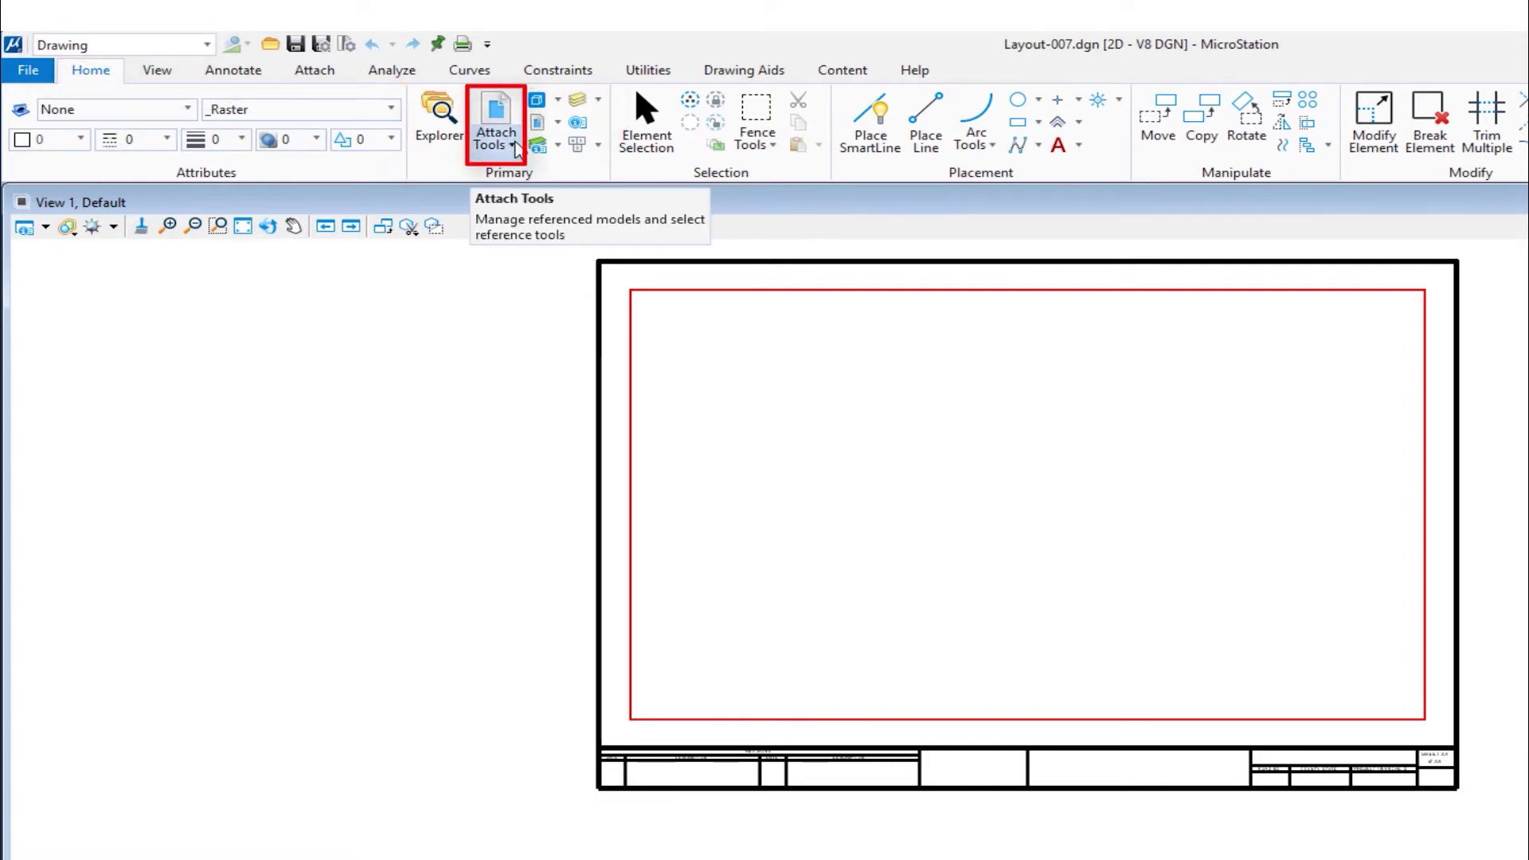
pyautogui.click(514, 148)
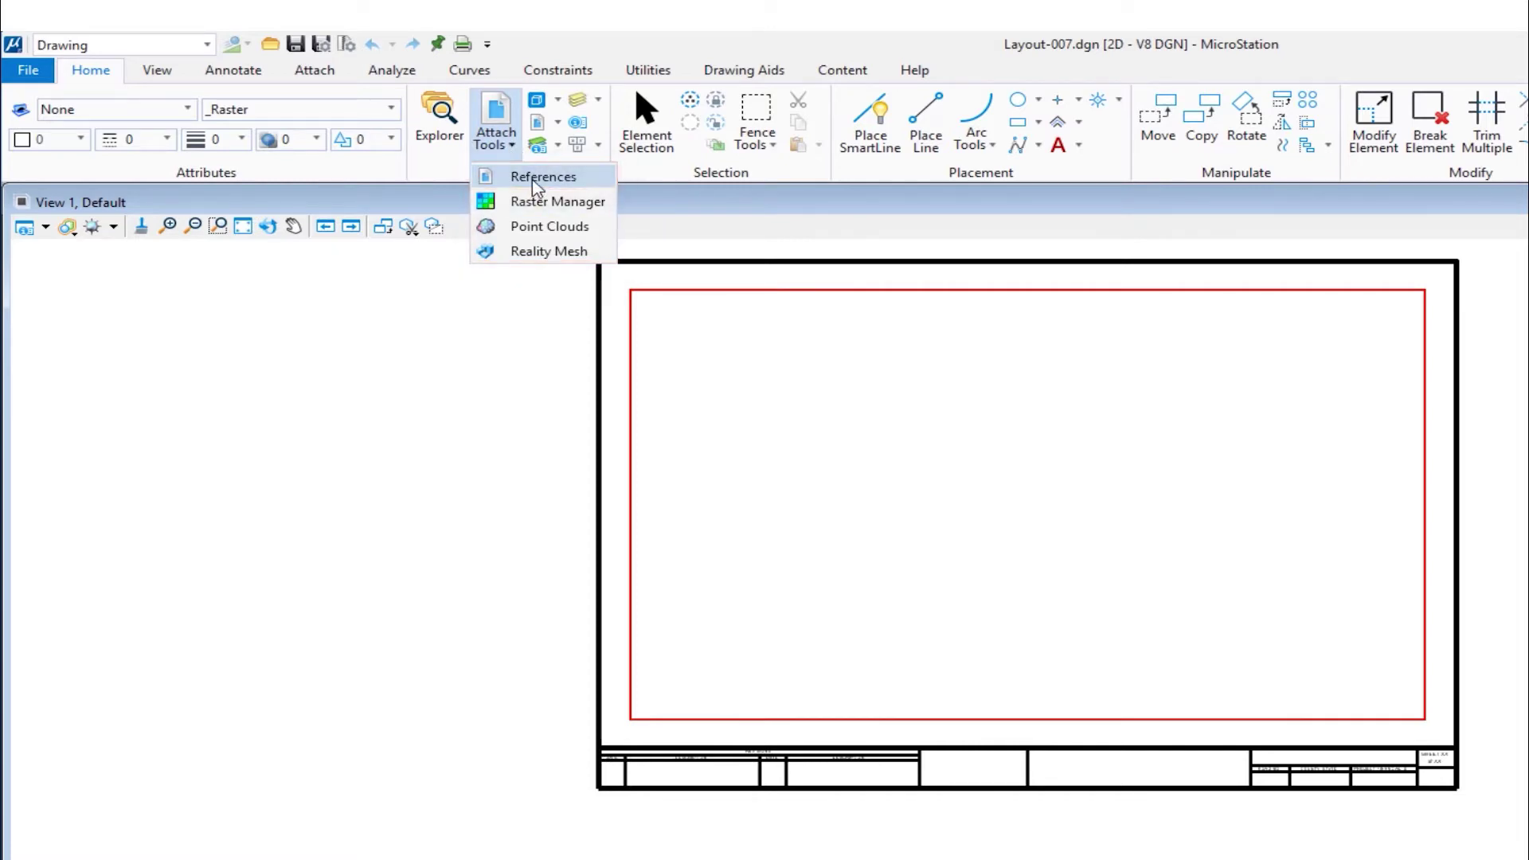
pyautogui.click(535, 179)
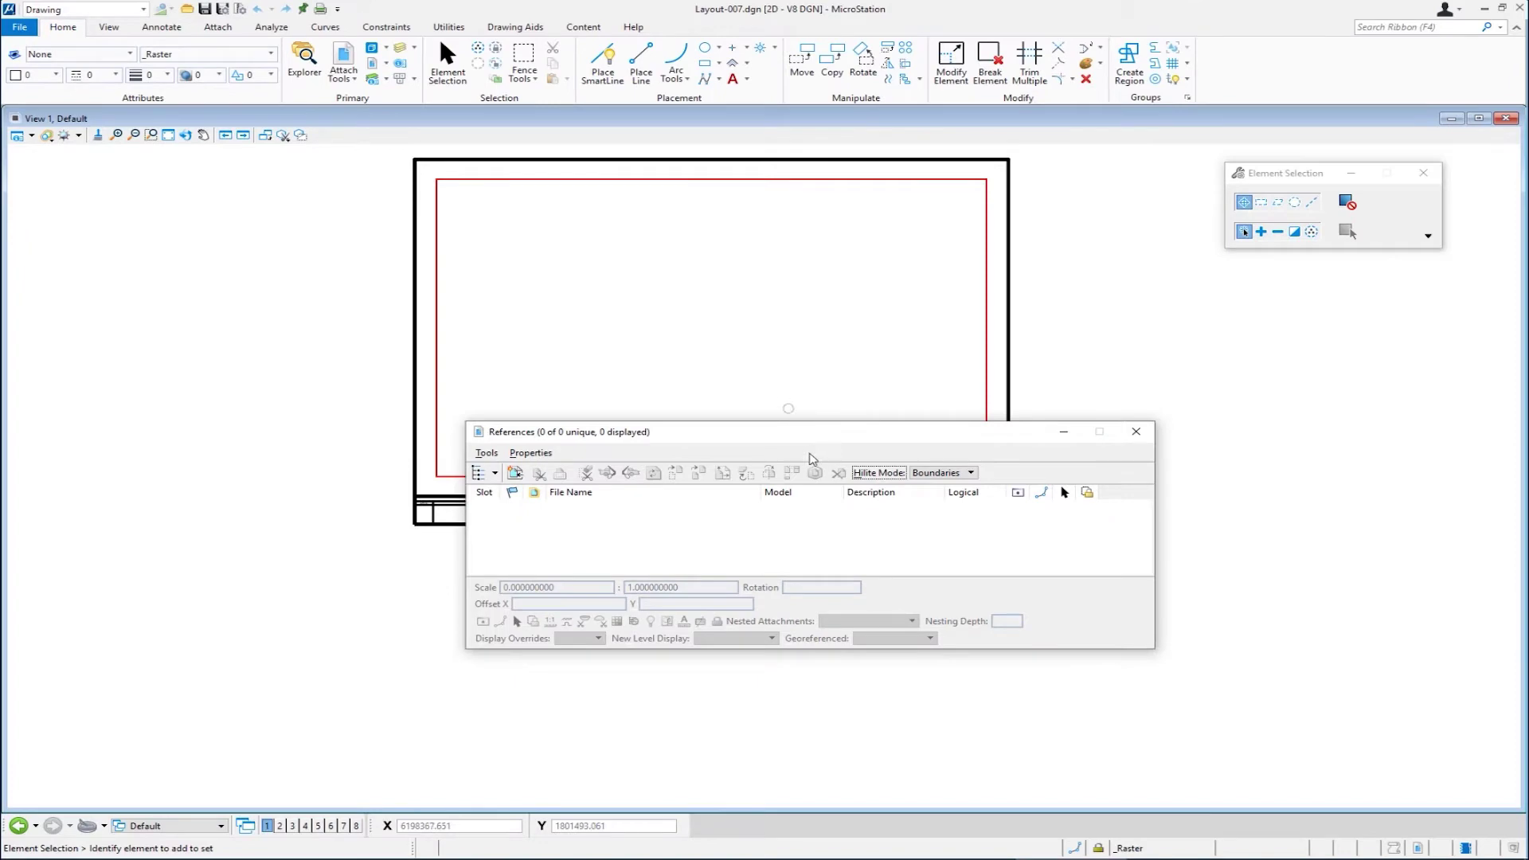
pyautogui.moveTo(809, 434); pyautogui.dragTo(751, 421)
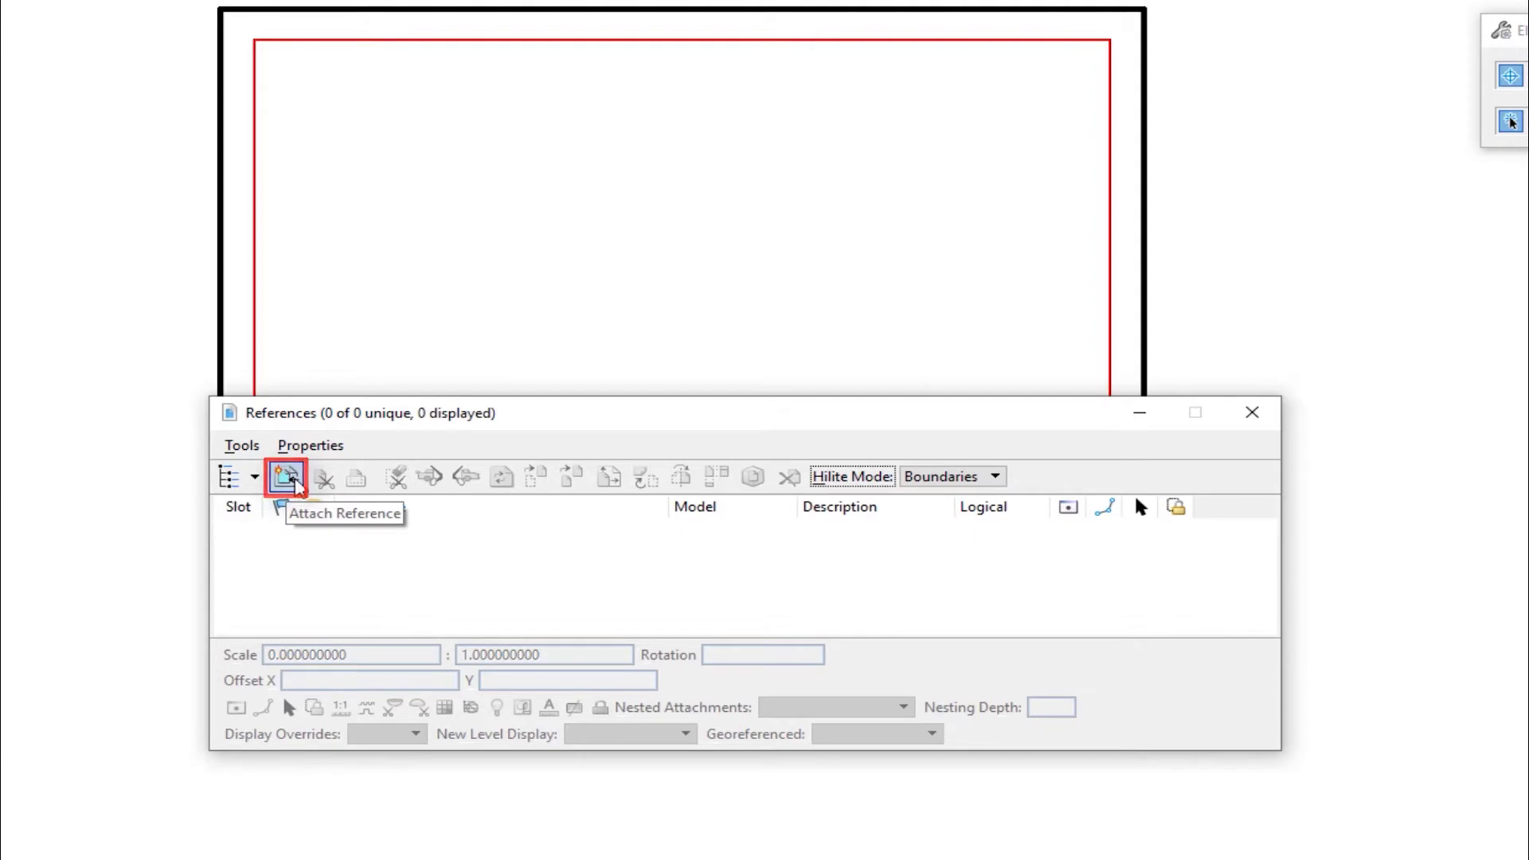
# Step: Attach Topo_Contours.dgn as a reference using the Interactive method with Coincident - World orientation
pyautogui.click(95, 480)
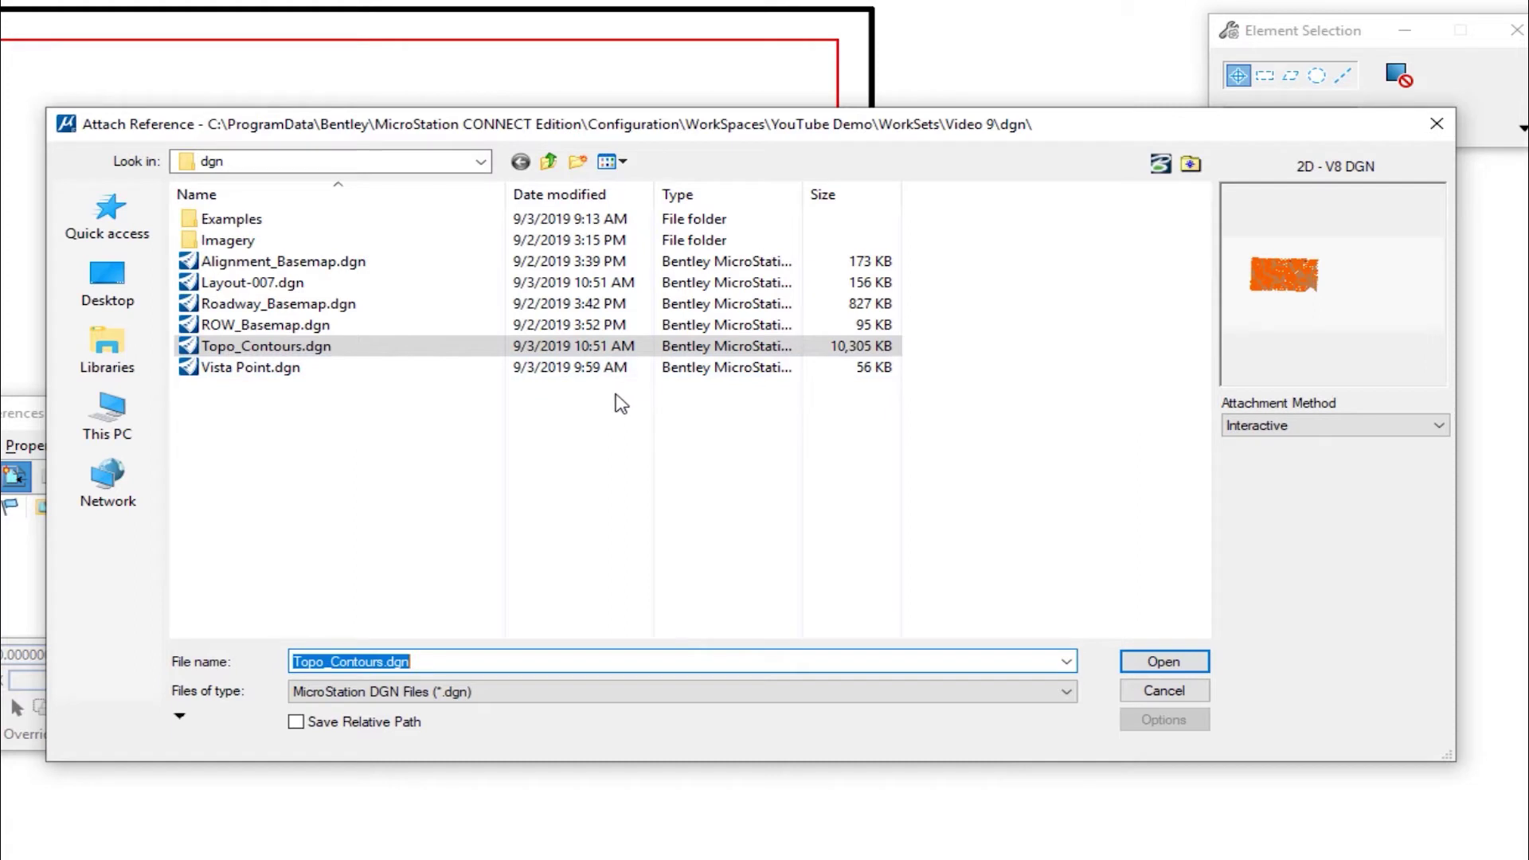
pyautogui.click(1334, 434)
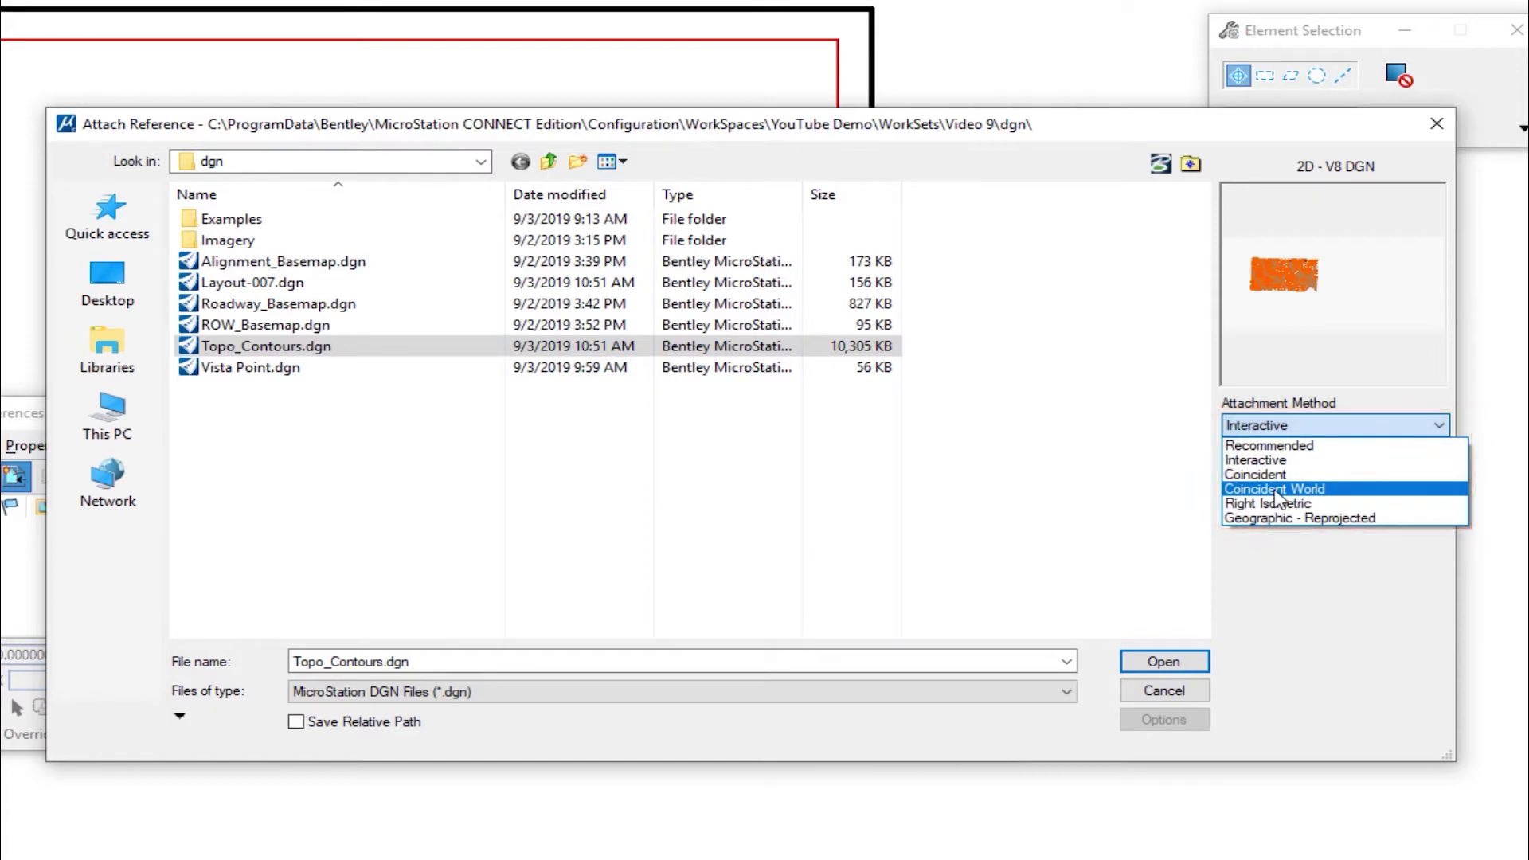
pyautogui.click(1256, 462)
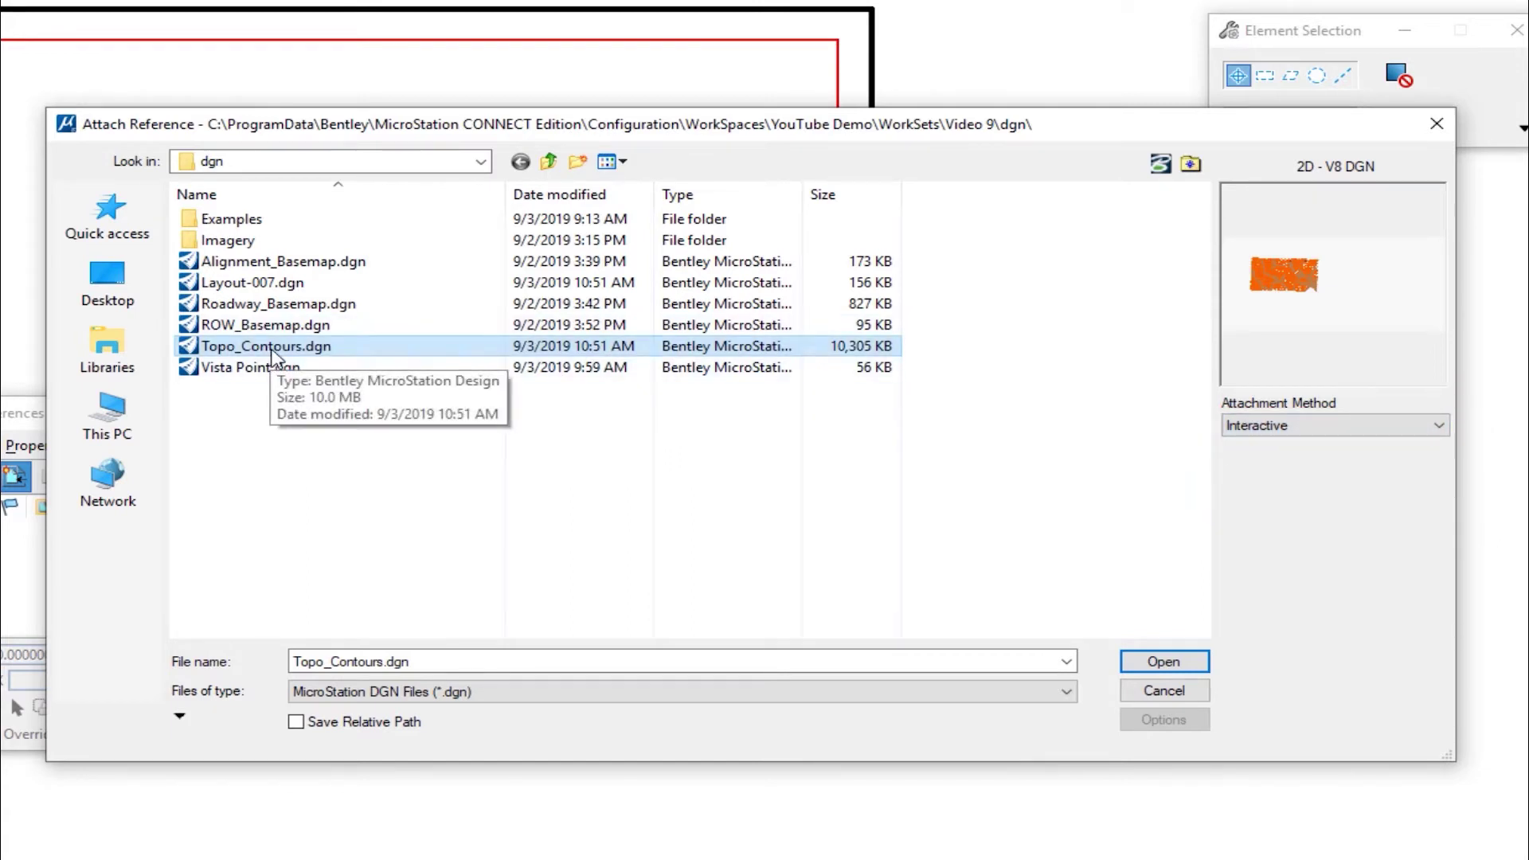
pyautogui.click(1167, 667)
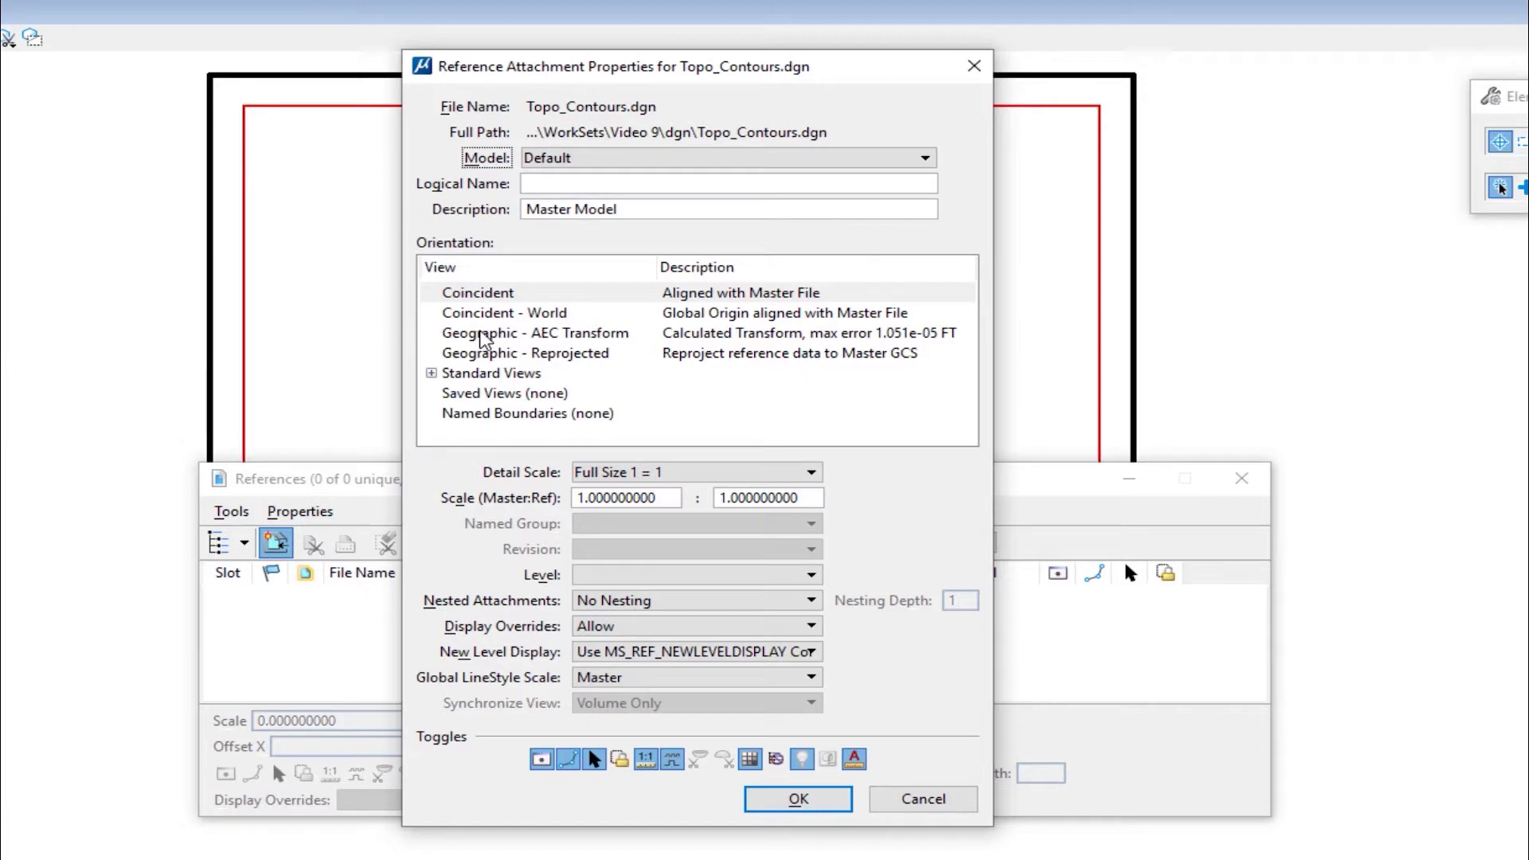
pyautogui.click(495, 314)
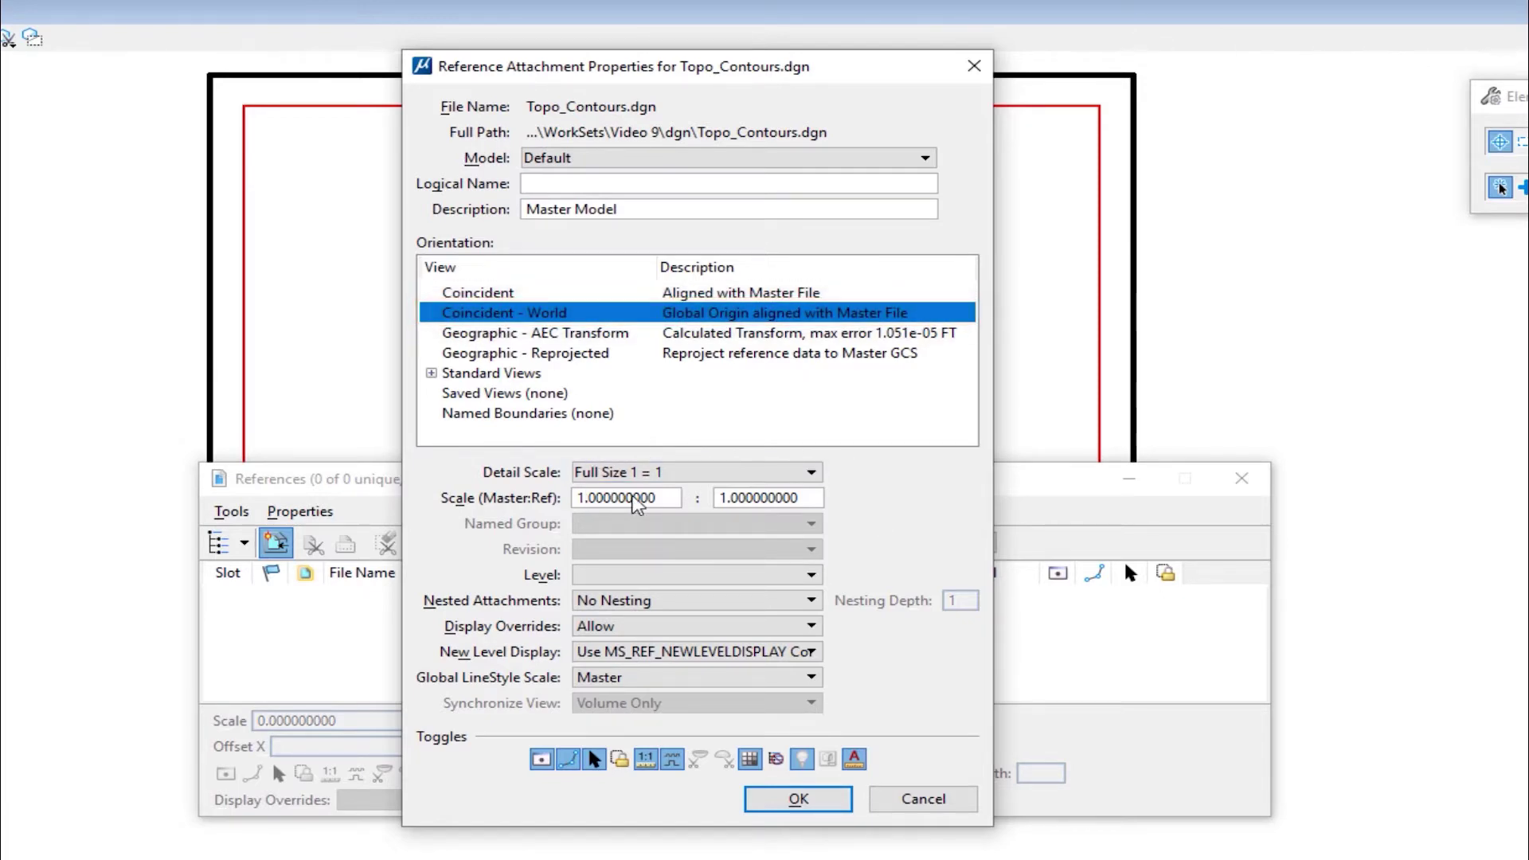
pyautogui.click(832, 803)
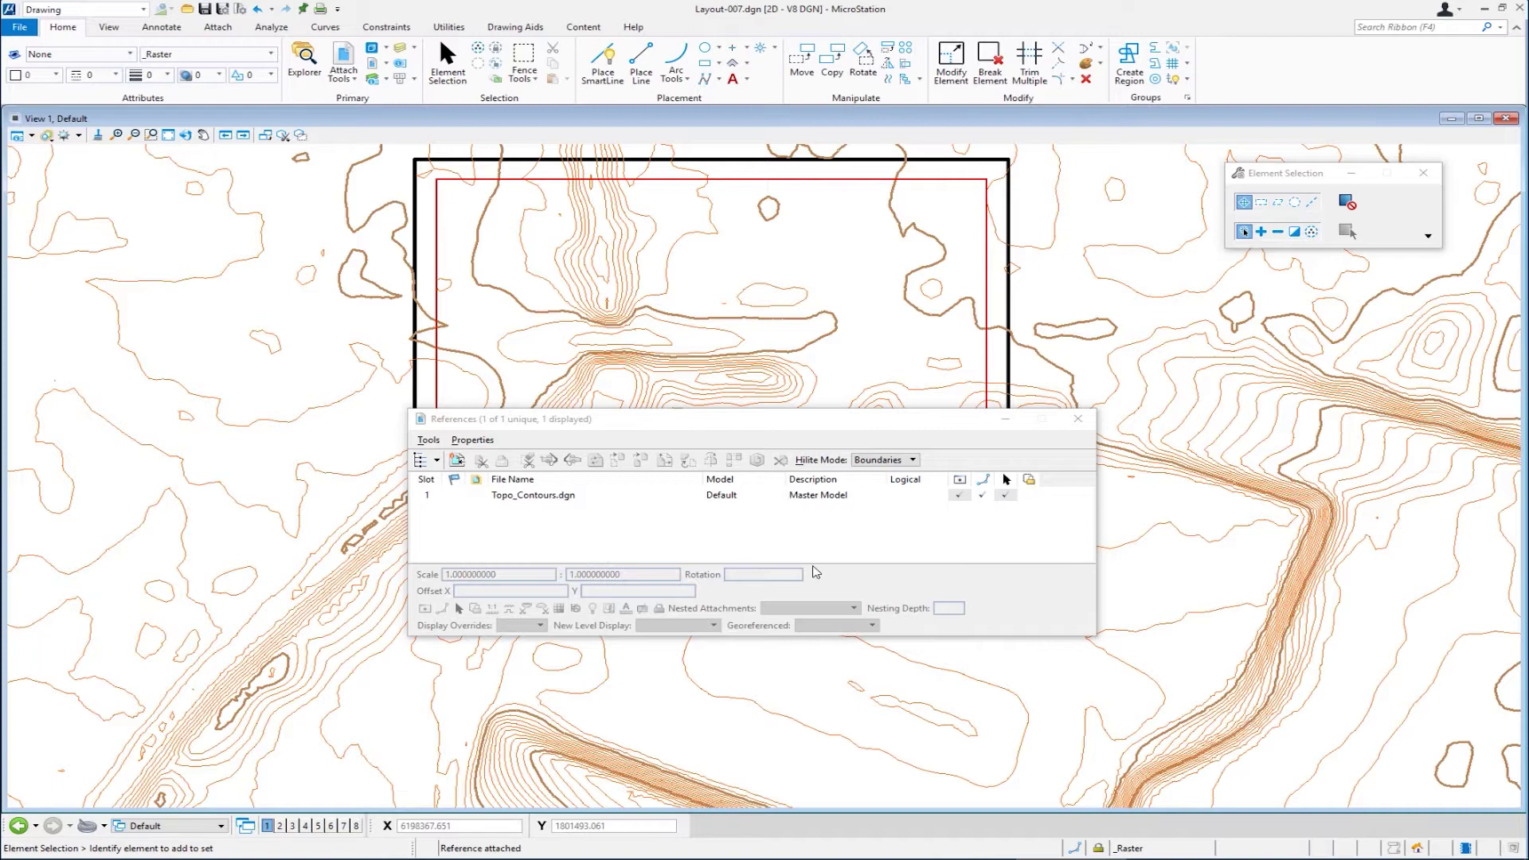
# Step: Attach Alignment_Basemap.dgn, Roadway_Basemap.dgn and ROW_Basemap.dgn together as references using the Coincident World method
pyautogui.click(457, 460)
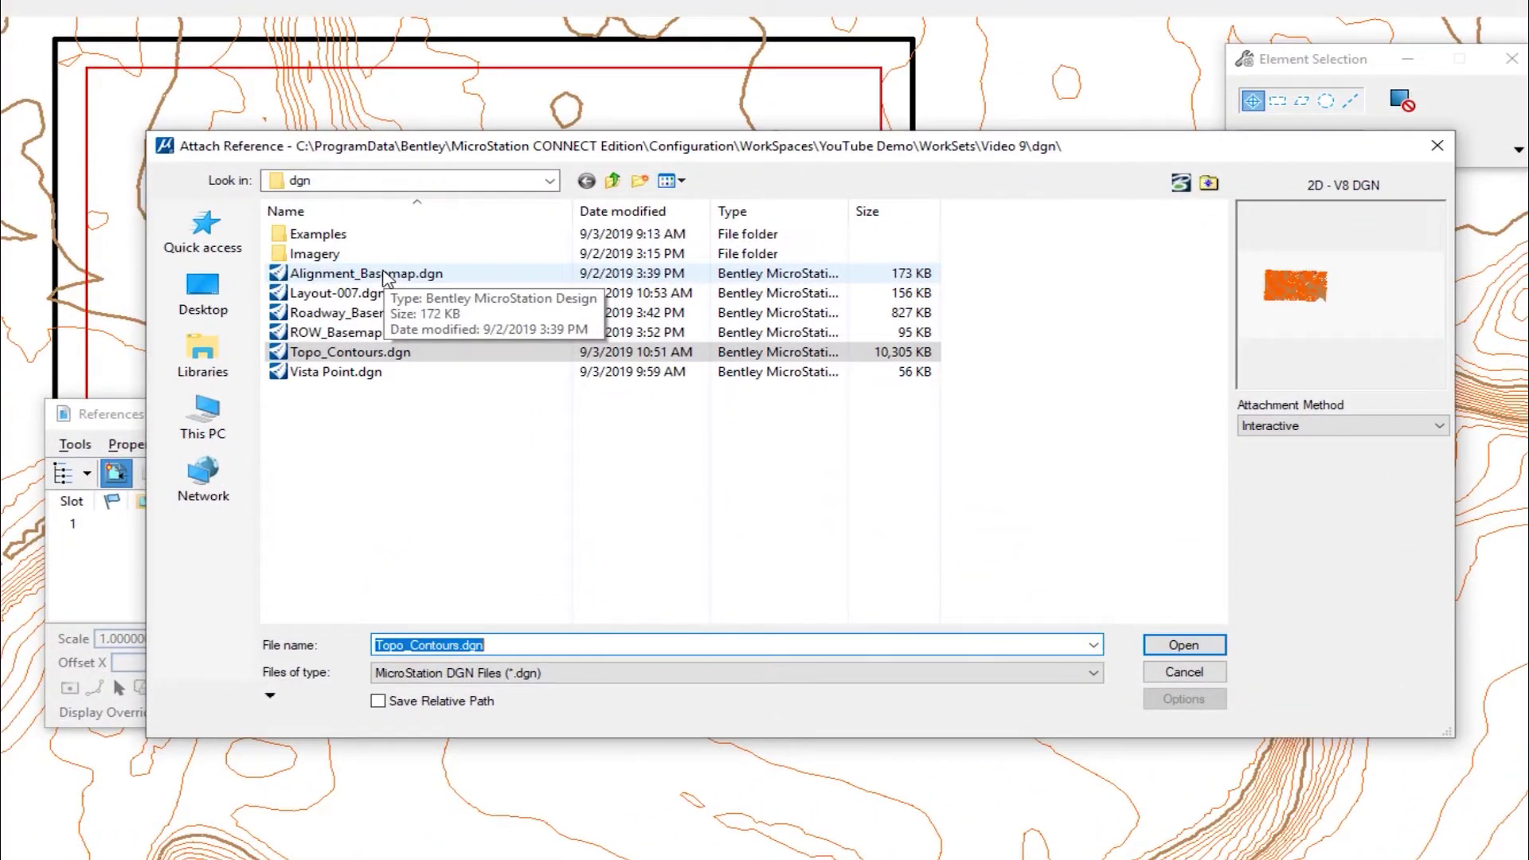
pyautogui.click(1371, 428)
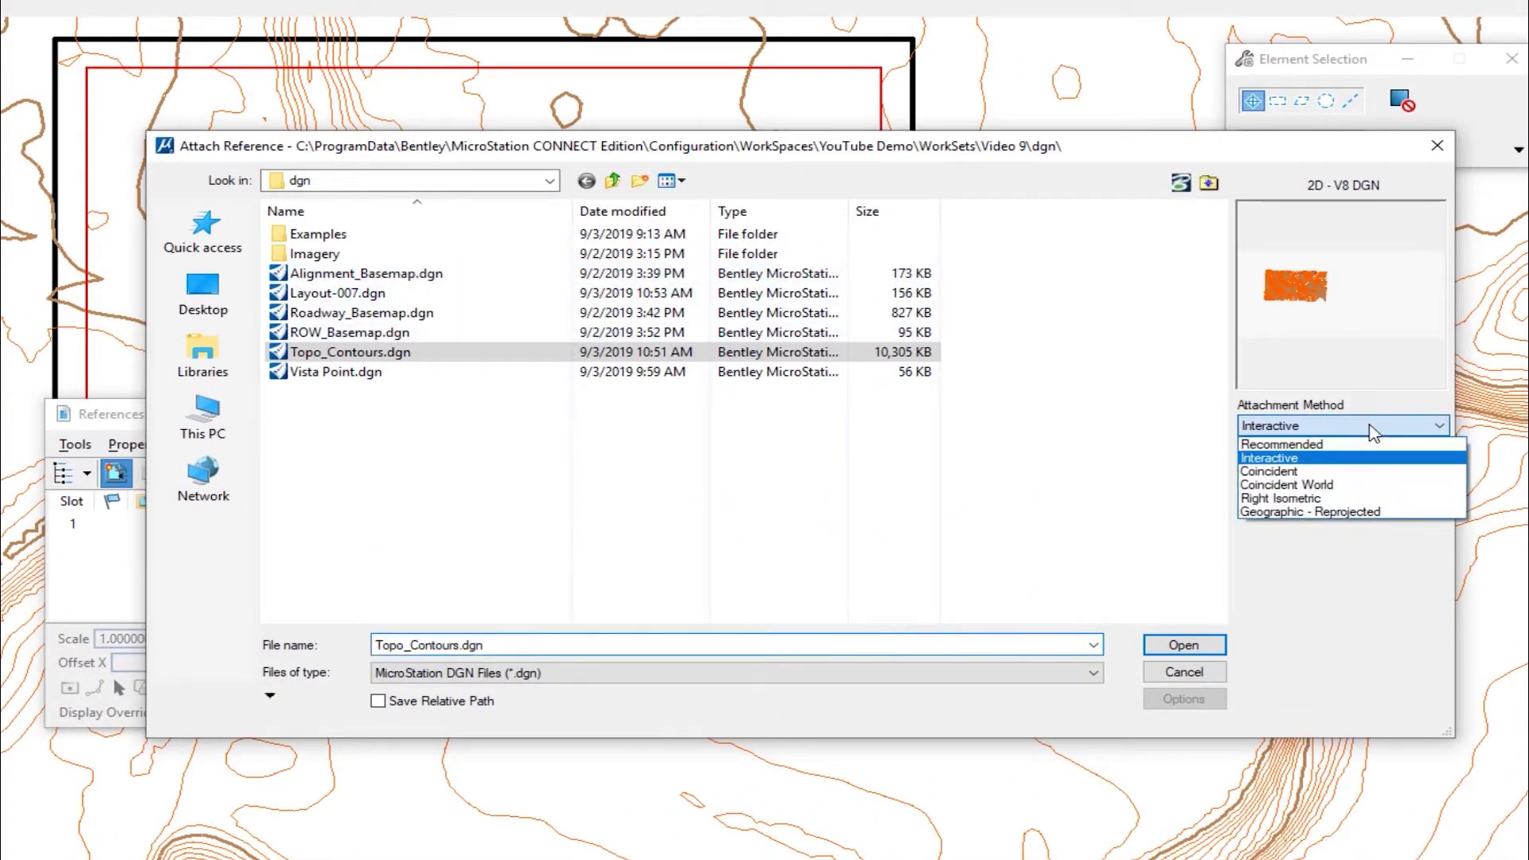
pyautogui.click(1291, 486)
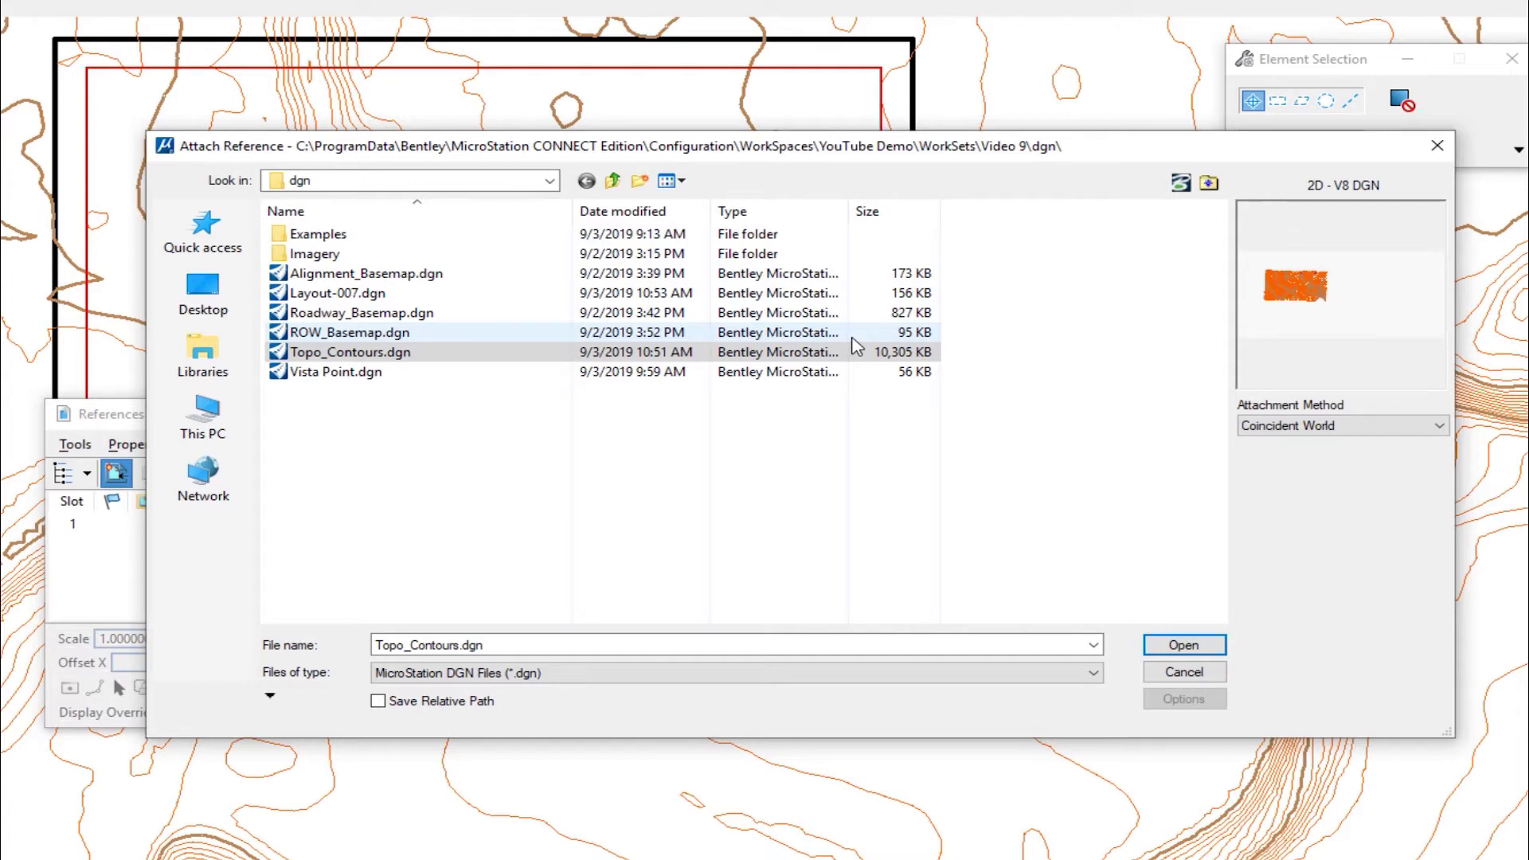
pyautogui.click(406, 279)
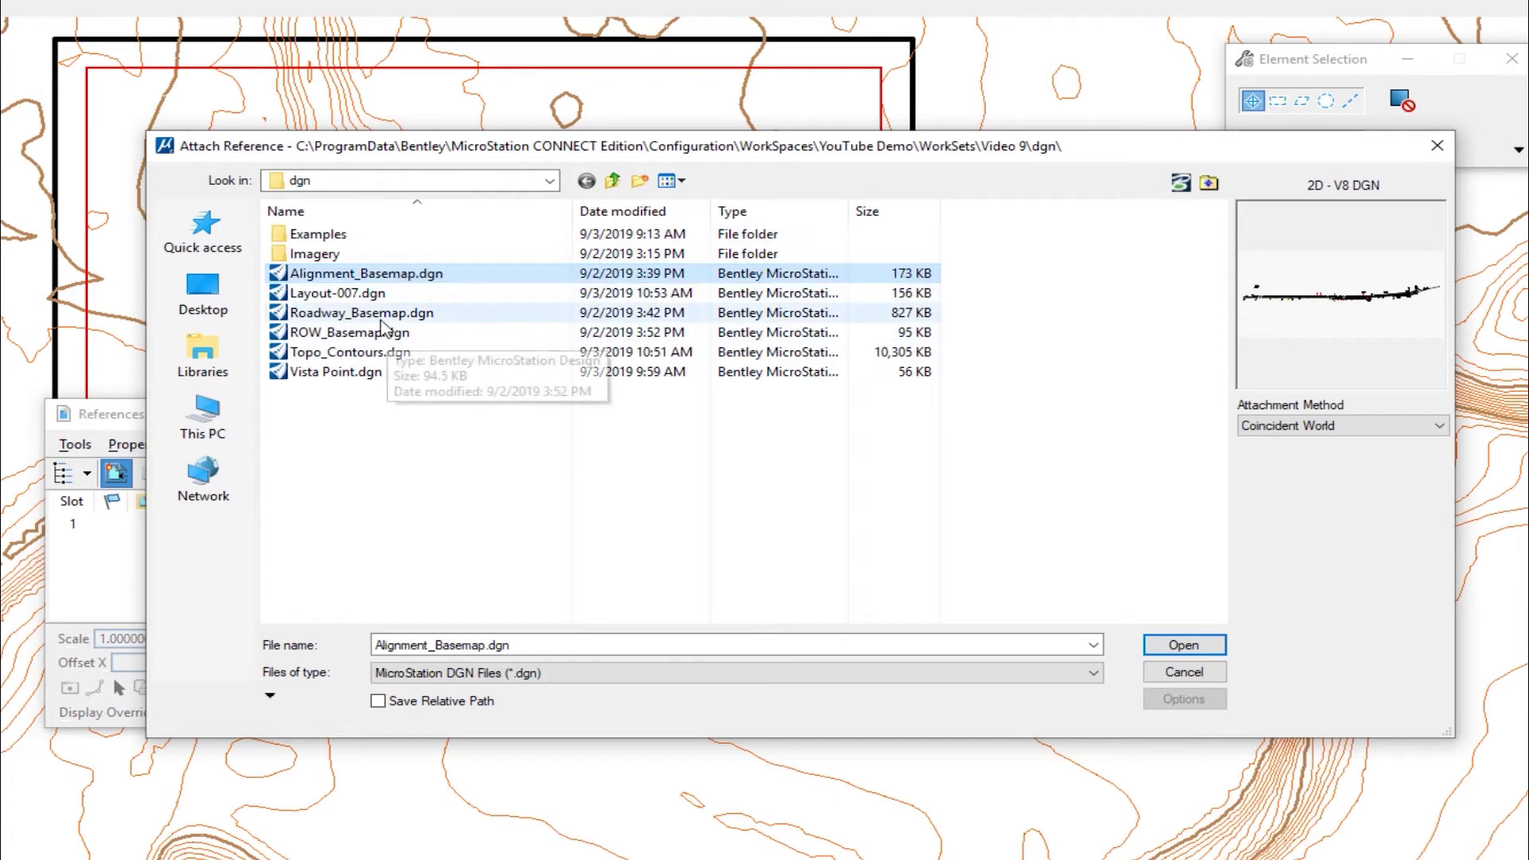
pyautogui.keyDown('ctrl'); pyautogui.click(400, 313); pyautogui.keyUp('ctrl')
pyautogui.keyDown('ctrl'); pyautogui.click(385, 333); pyautogui.keyUp('ctrl')
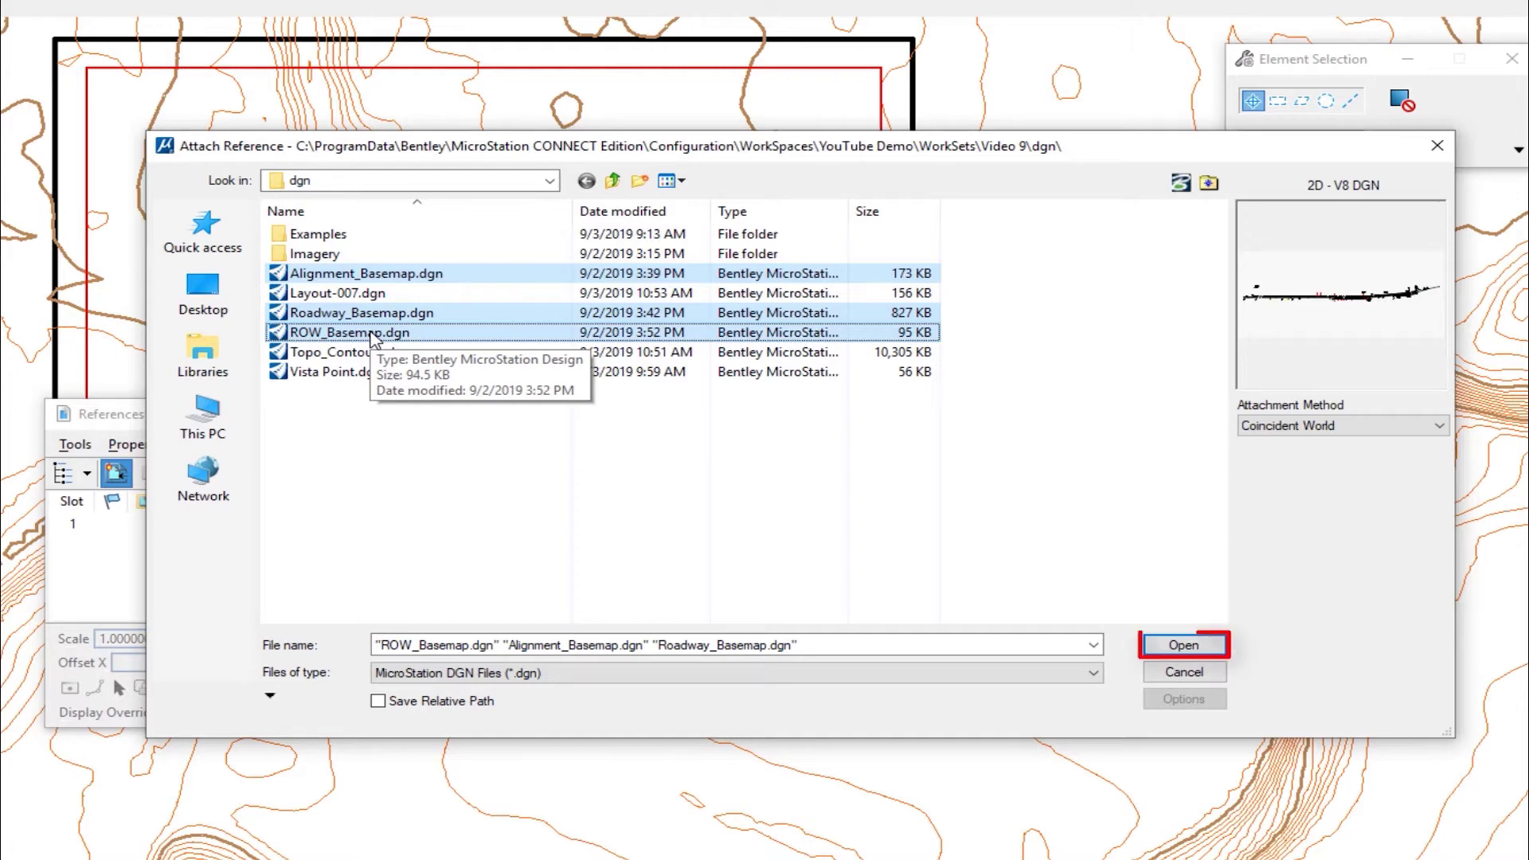
pyautogui.click(1187, 655)
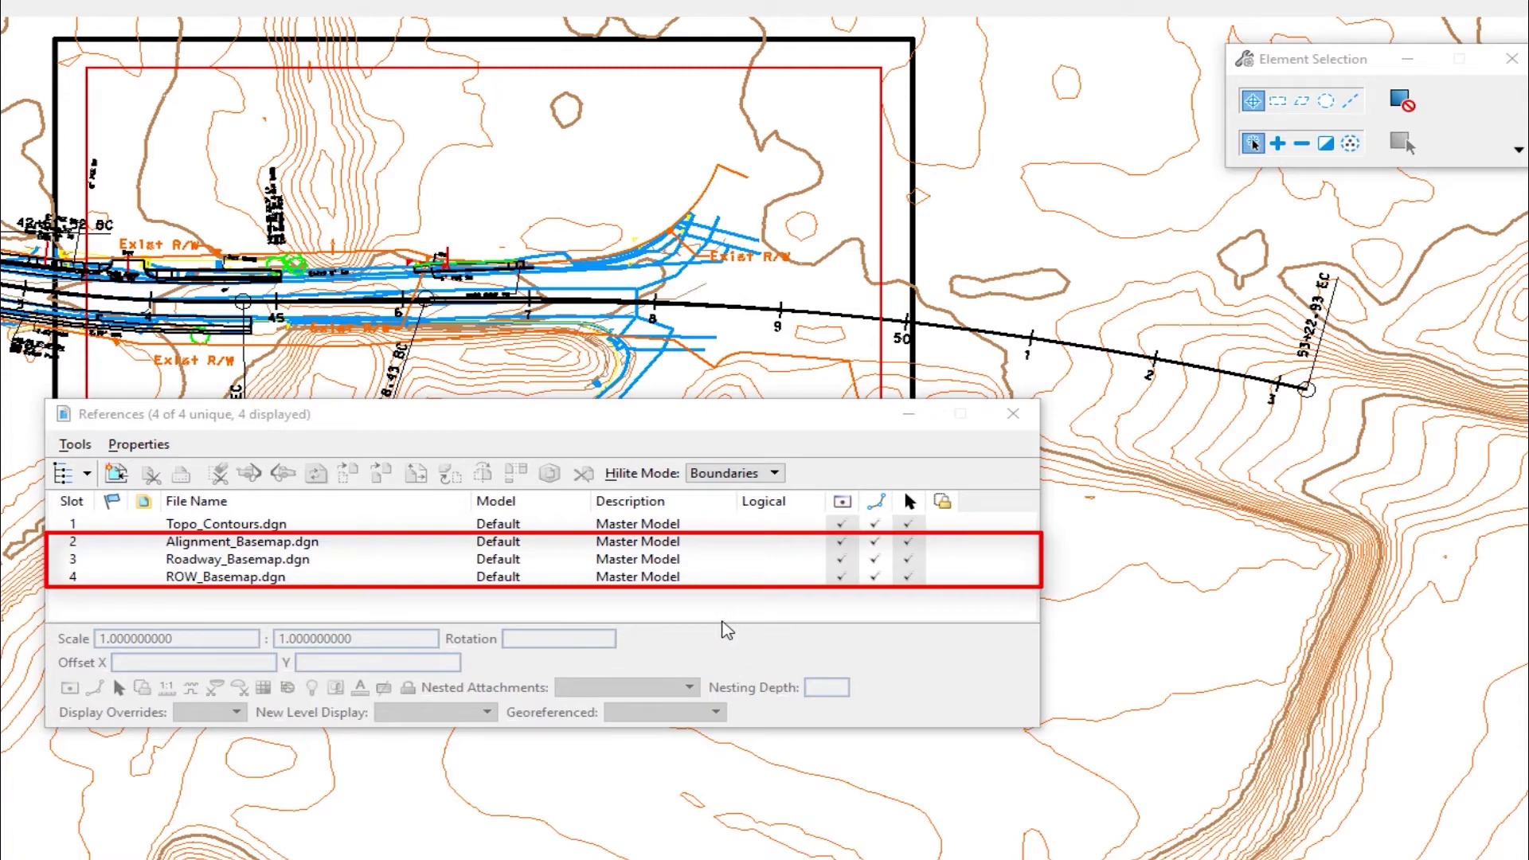
# Step: Clip all four references to the red rectangle inside the sheet border, using the Element method
pyautogui.moveTo(557, 426)
pyautogui.mouseDown()
pyautogui.moveTo(508, 498)
pyautogui.moveTo(515, 549)
pyautogui.moveTo(494, 546)
pyautogui.mouseUp()
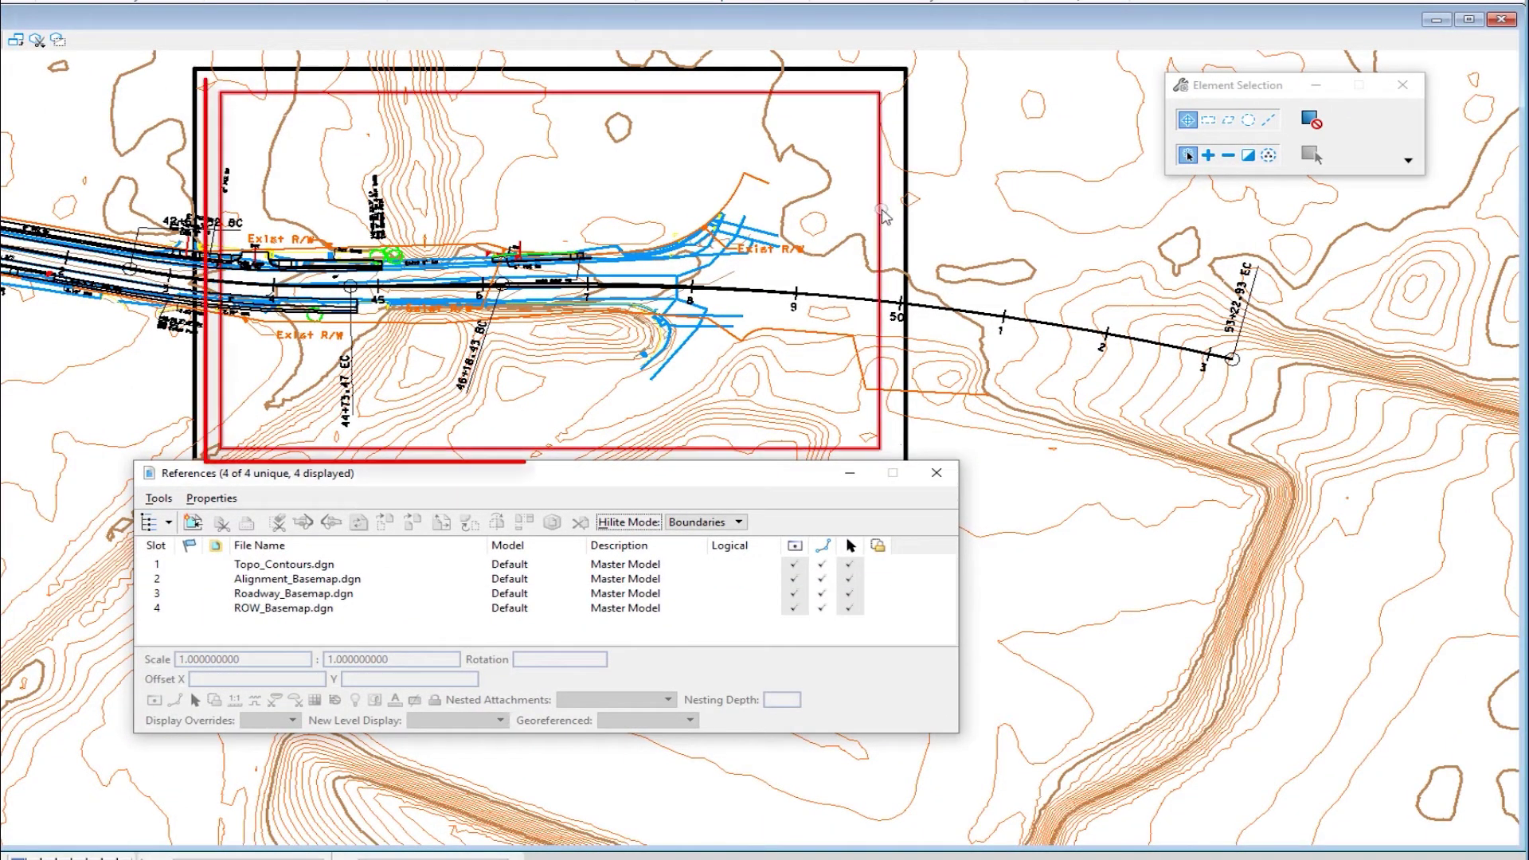
pyautogui.click(800, 237)
pyautogui.click(854, 138)
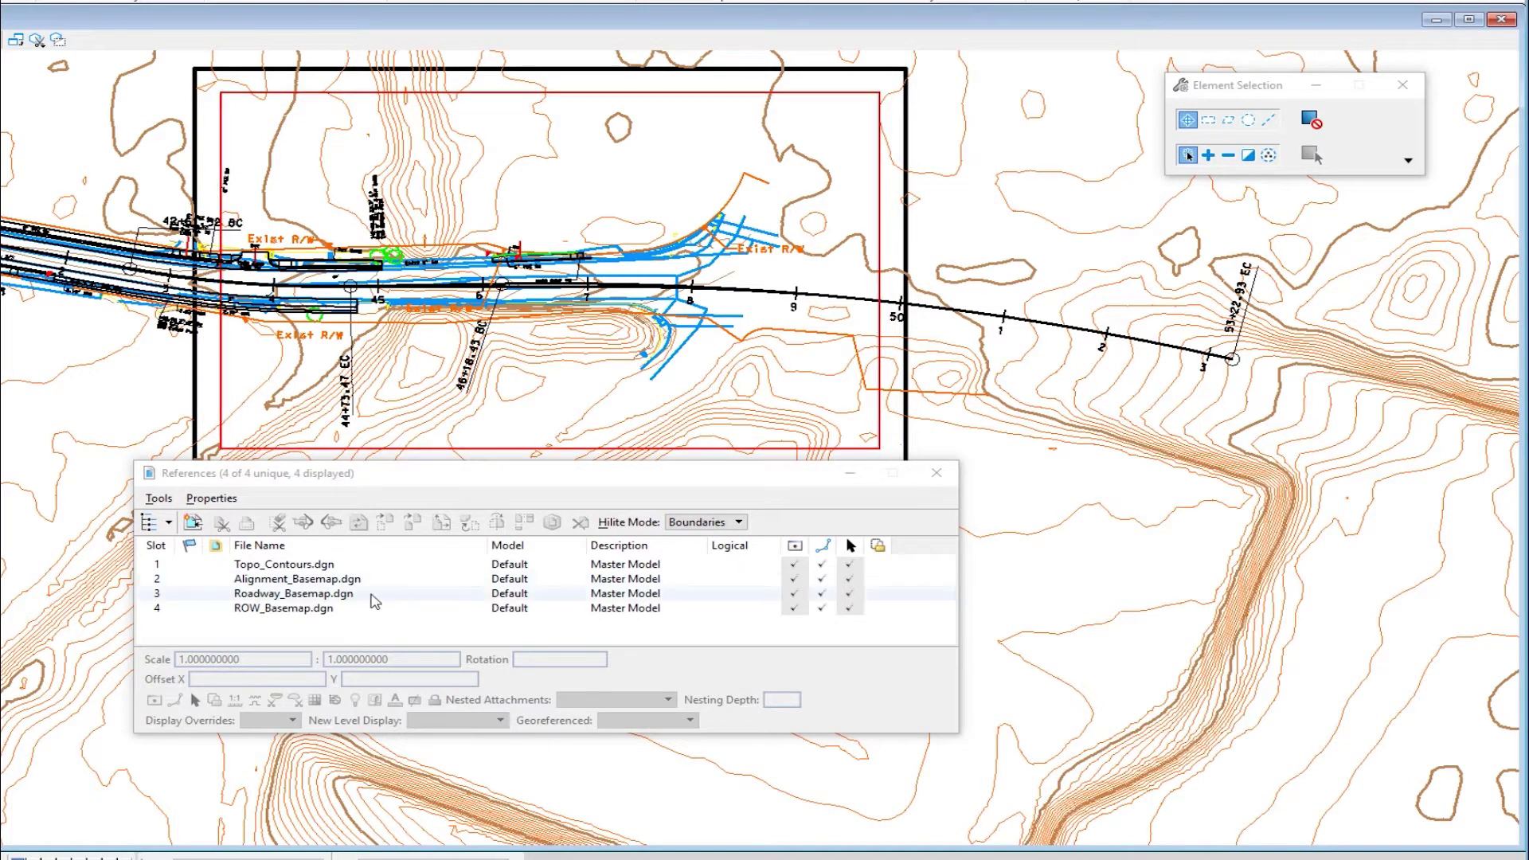
pyautogui.click(304, 565)
pyautogui.click(291, 609)
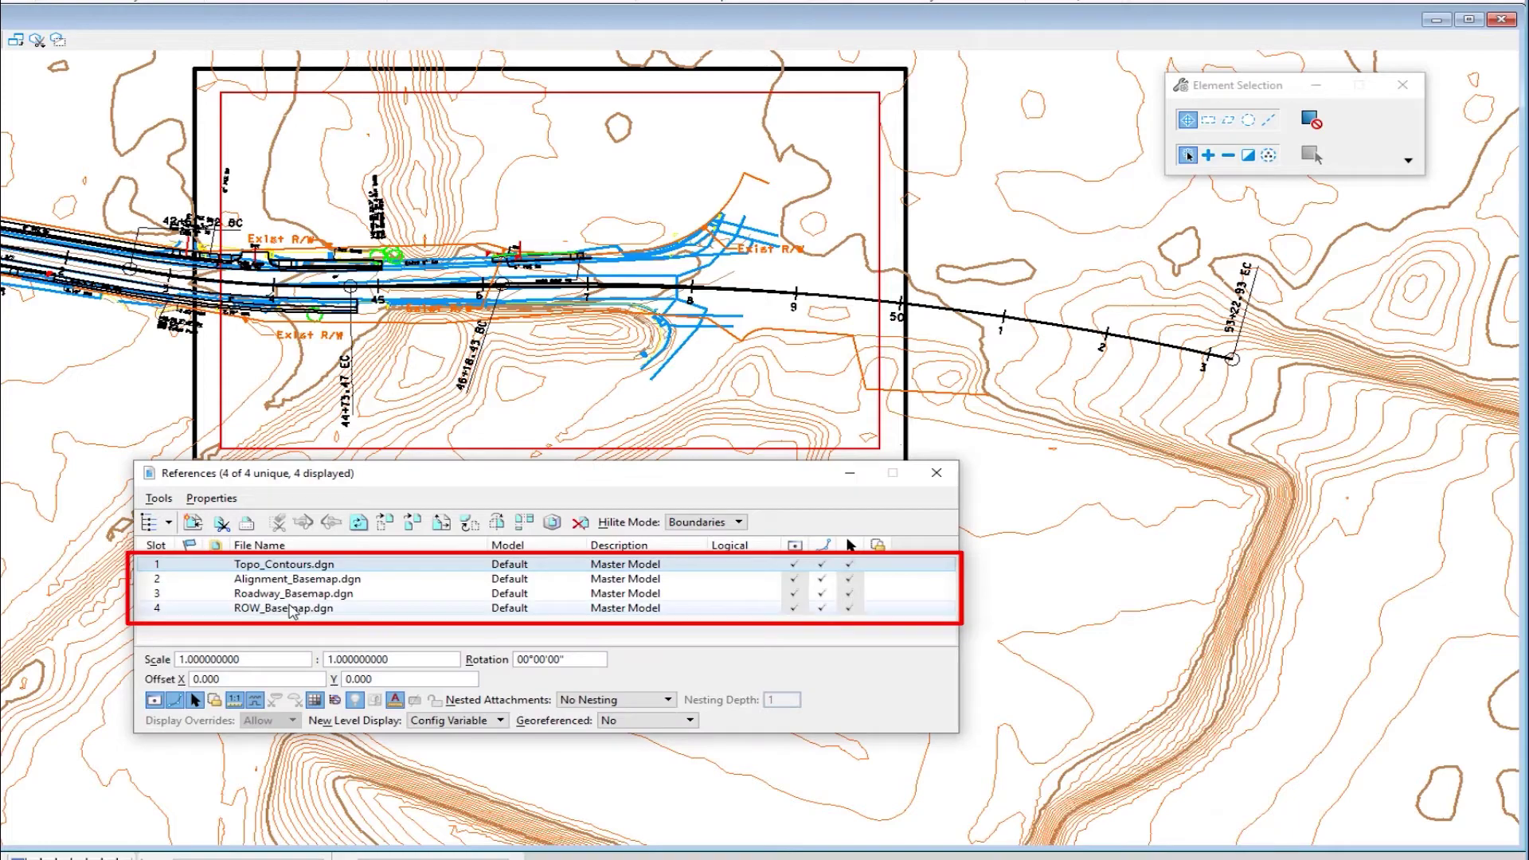
pyautogui.keyDown('shift'); pyautogui.click(260, 562); pyautogui.keyUp('shift')
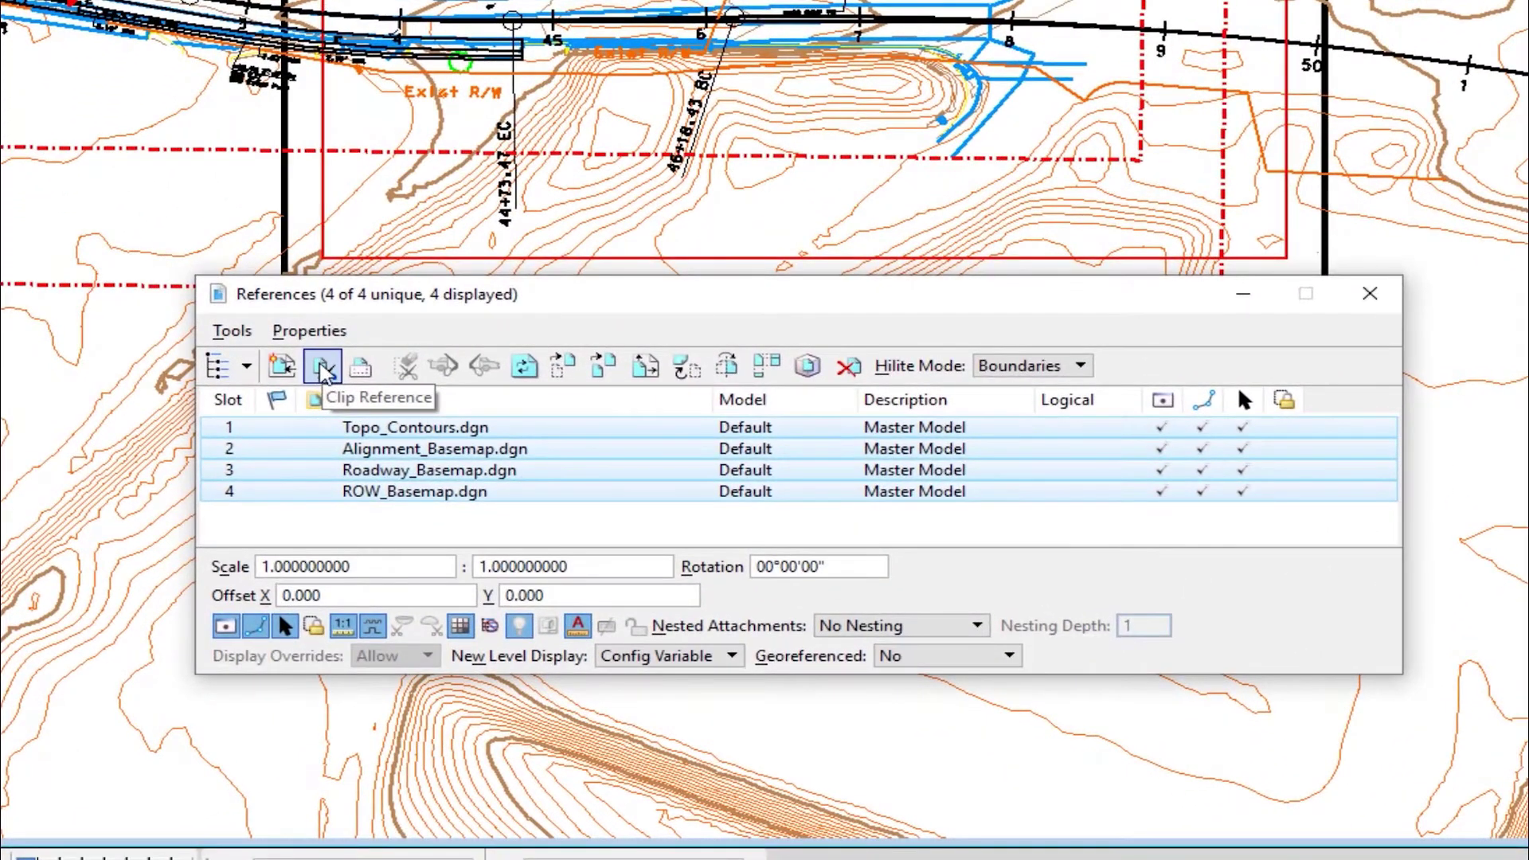
pyautogui.click(324, 369)
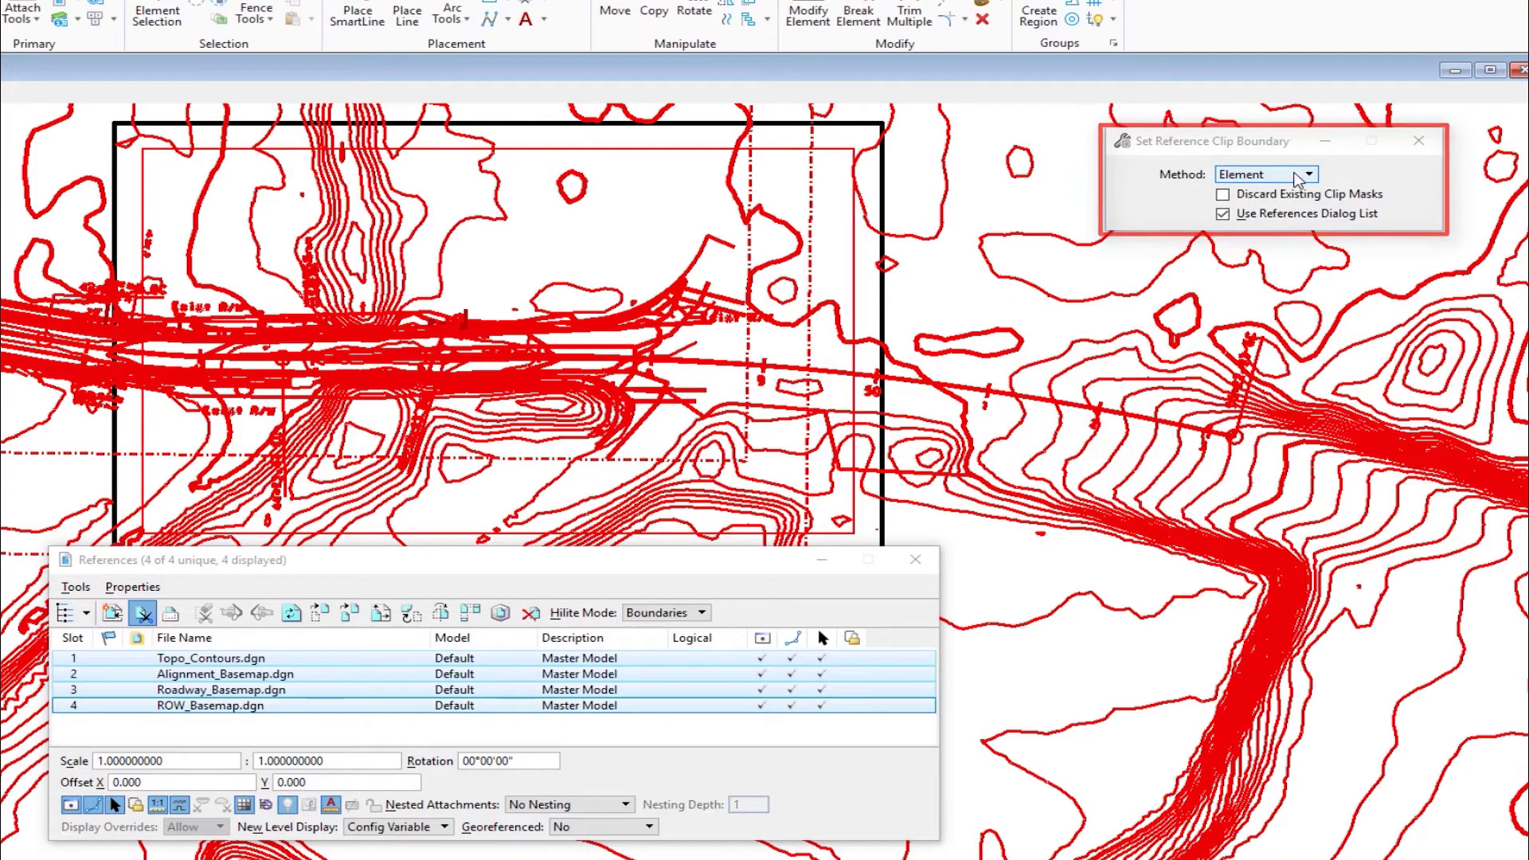
pyautogui.click(1306, 175)
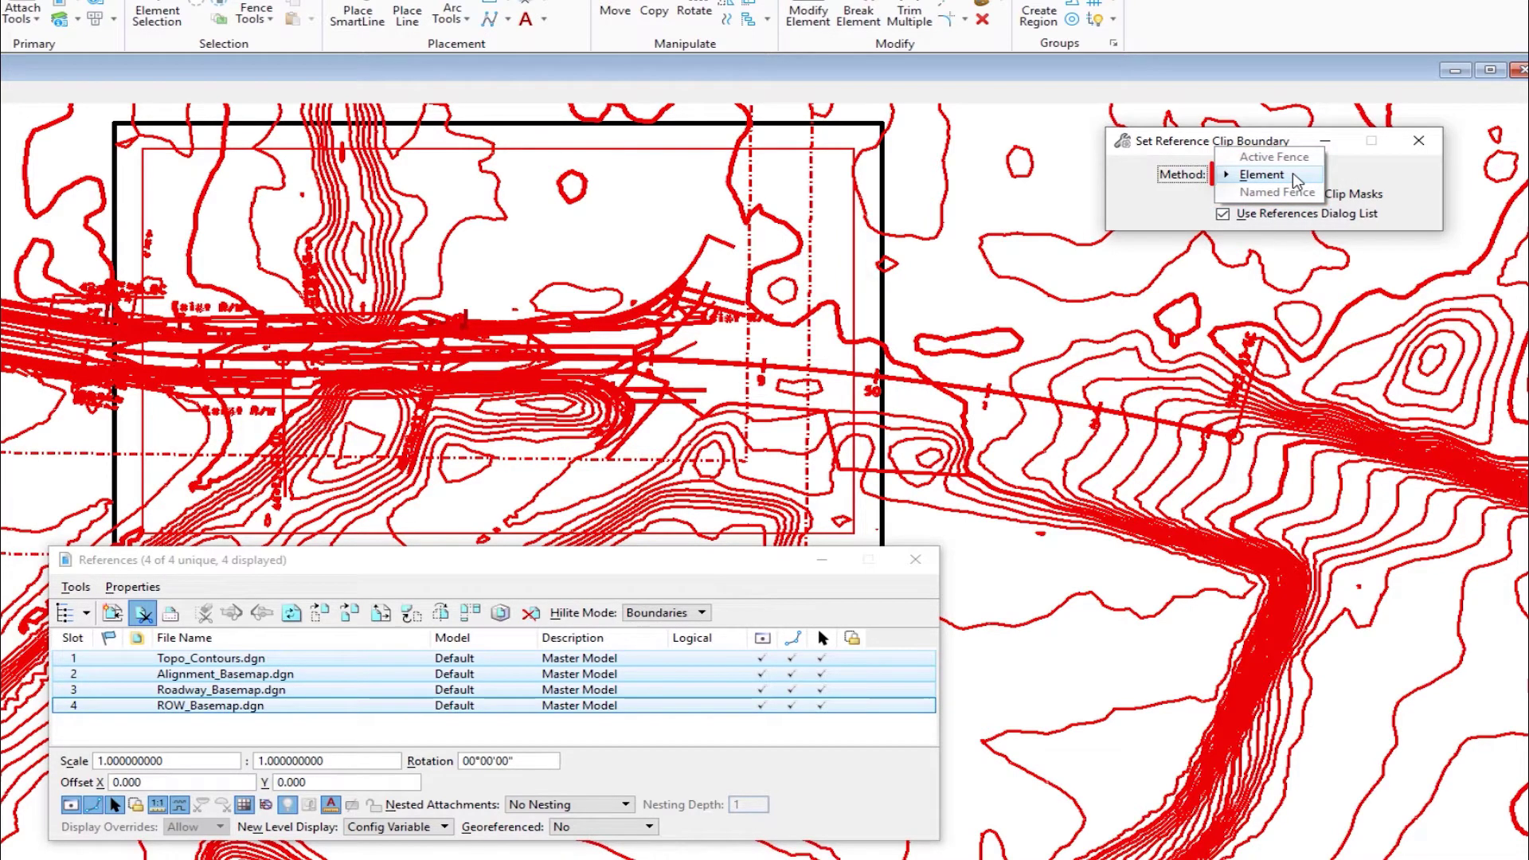
pyautogui.click(1274, 174)
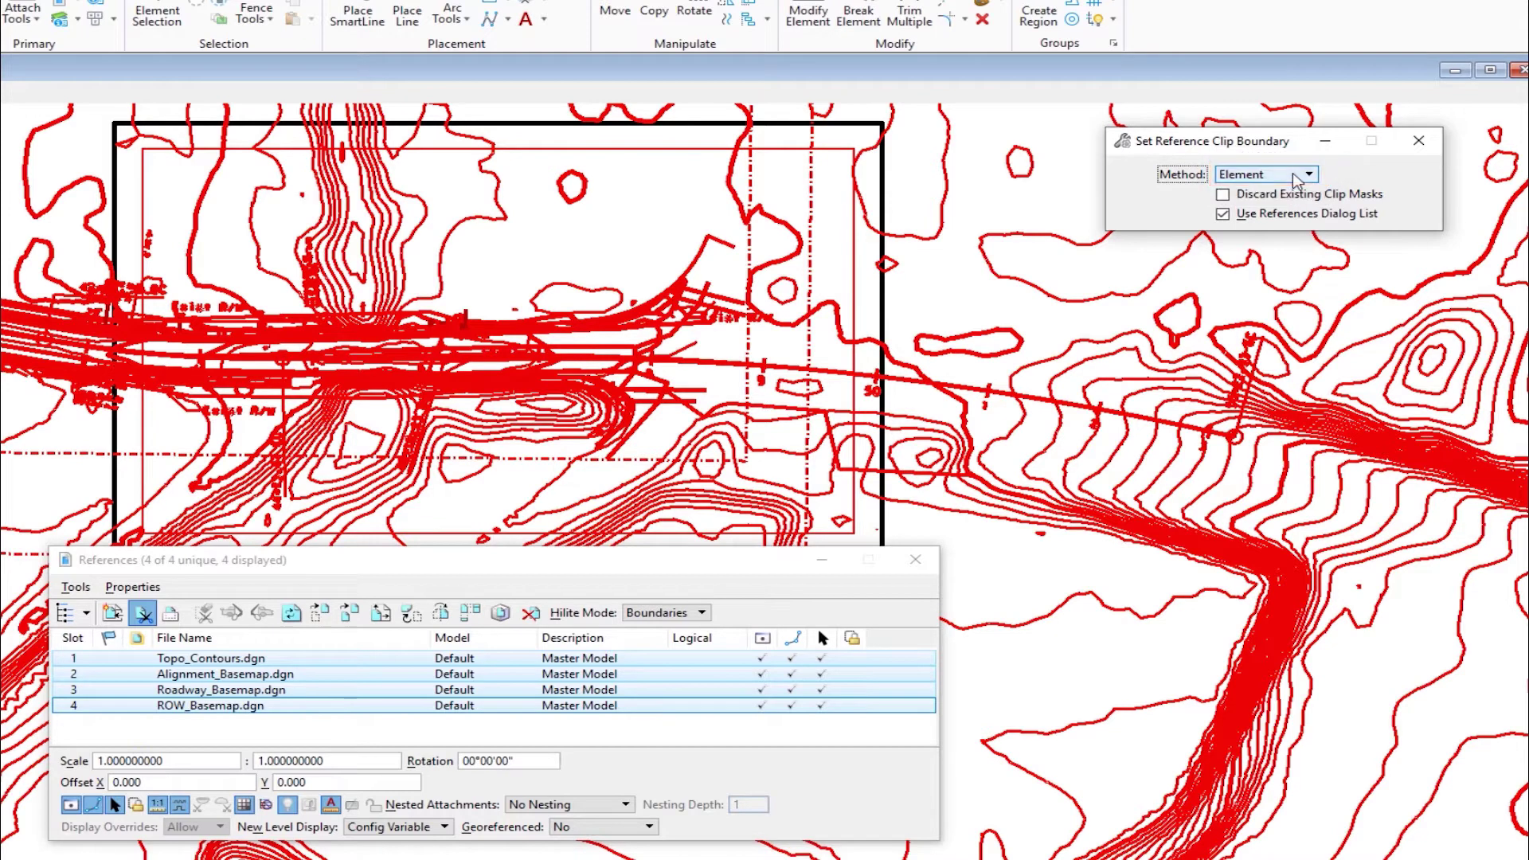
pyautogui.click(851, 272)
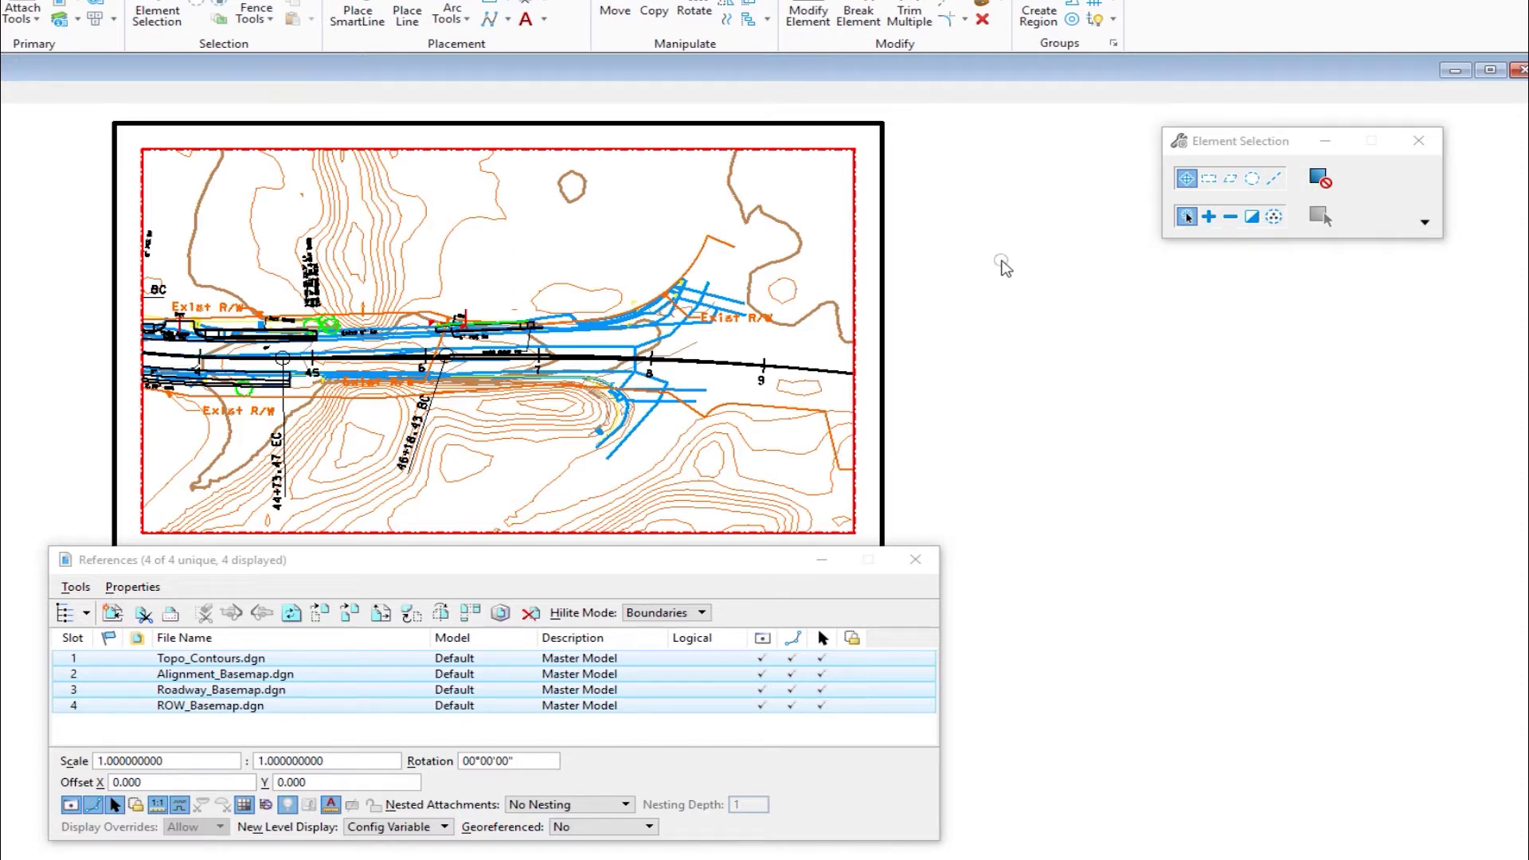
# Step: Try shrinking the red clipping rectangle by moving its upper-right corner inward, and undo the change
pyautogui.click(868, 169)
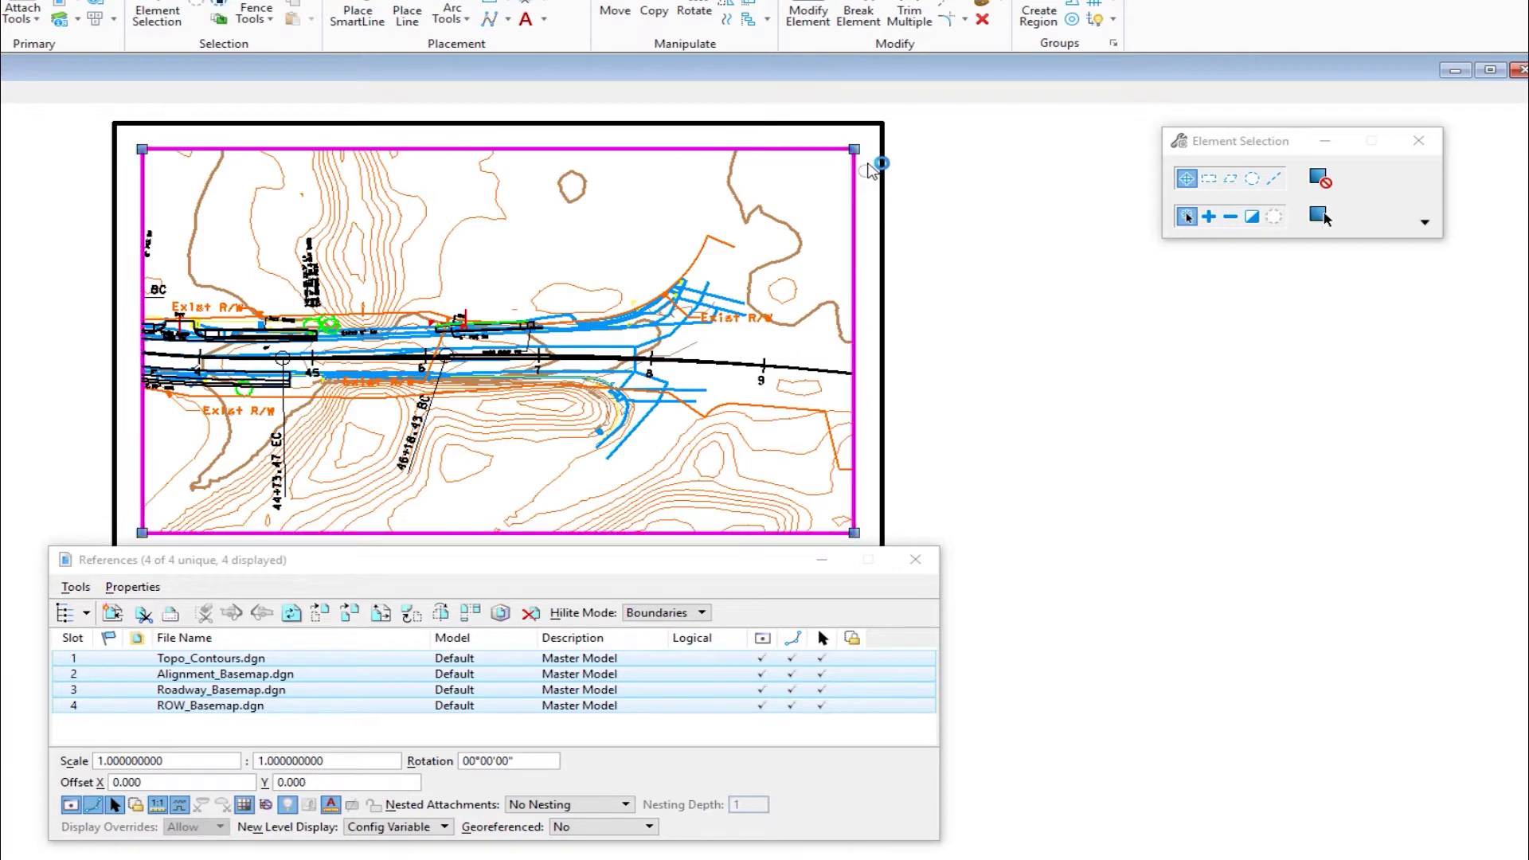
pyautogui.moveTo(854, 150); pyautogui.dragTo(667, 216)
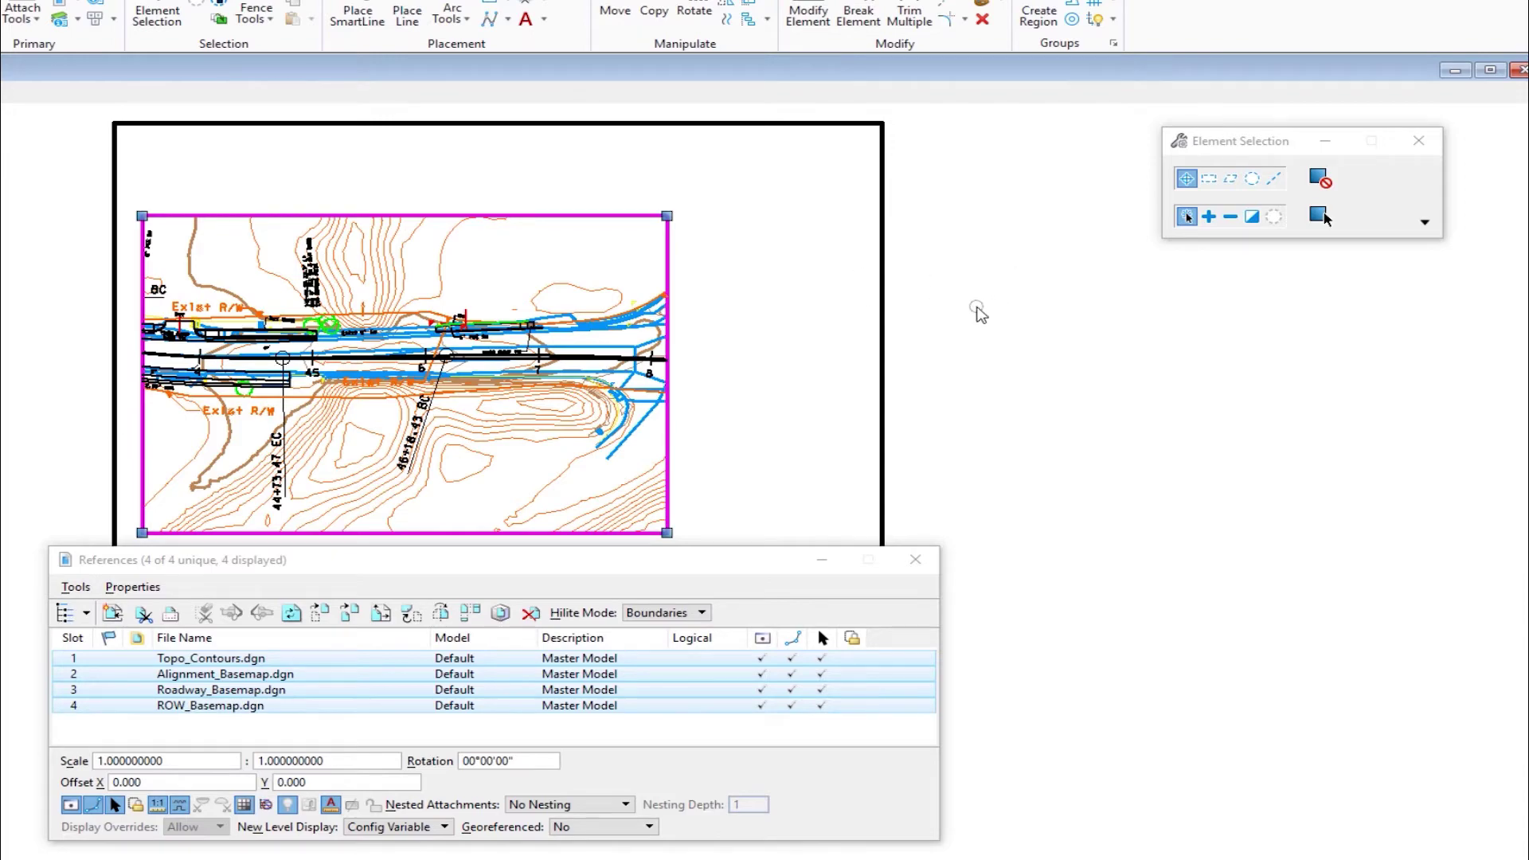
pyautogui.hotkey('ctrl', 'z')
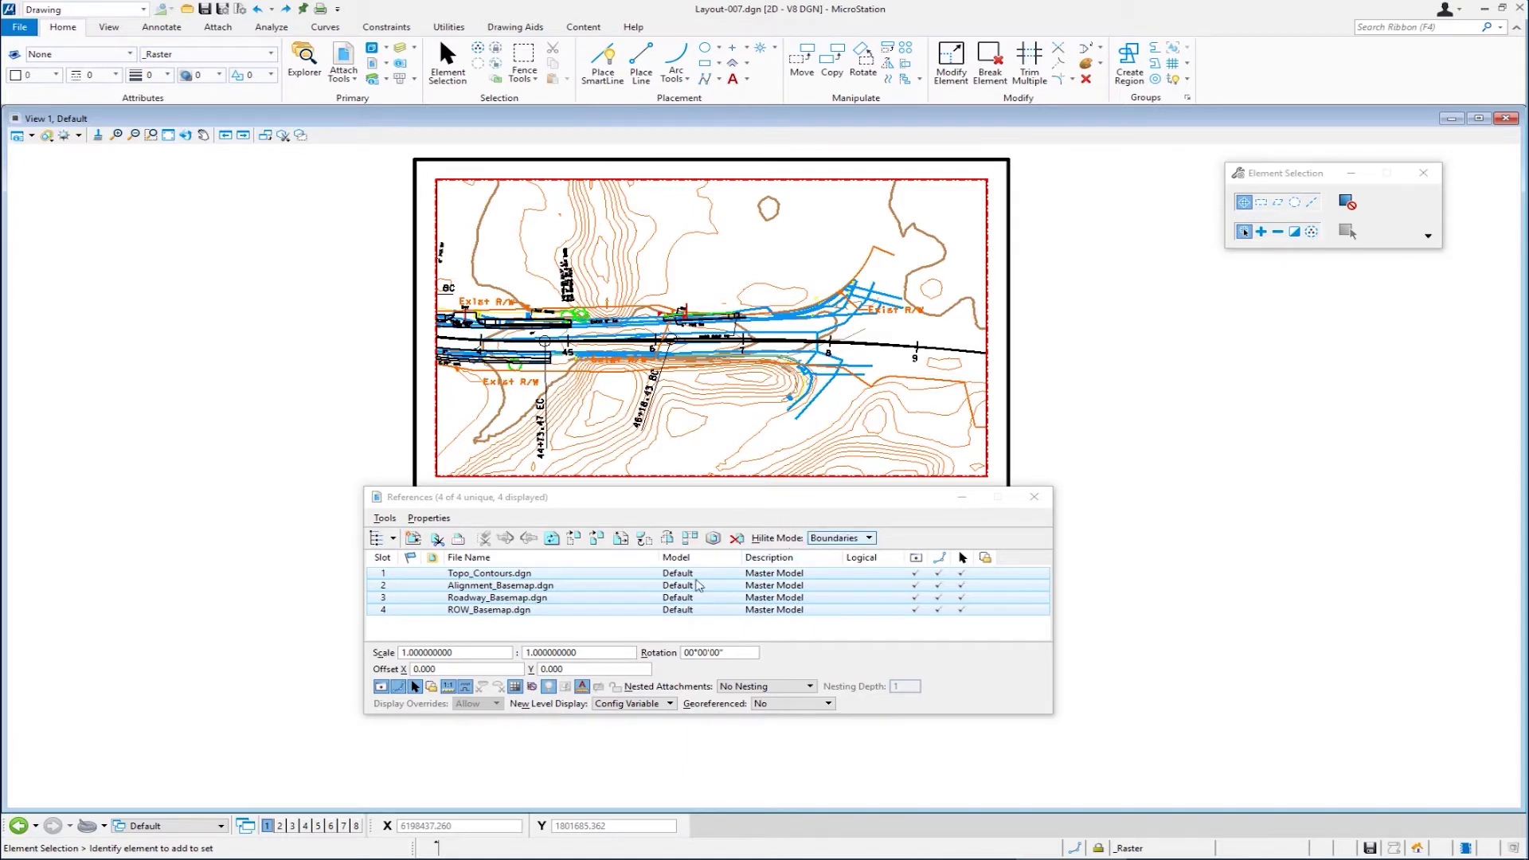
# Step: Deselect the references and examine the levels of Topo_Contours.dgn and ROW_Basemap.dgn in Level Display
pyautogui.click(623, 631)
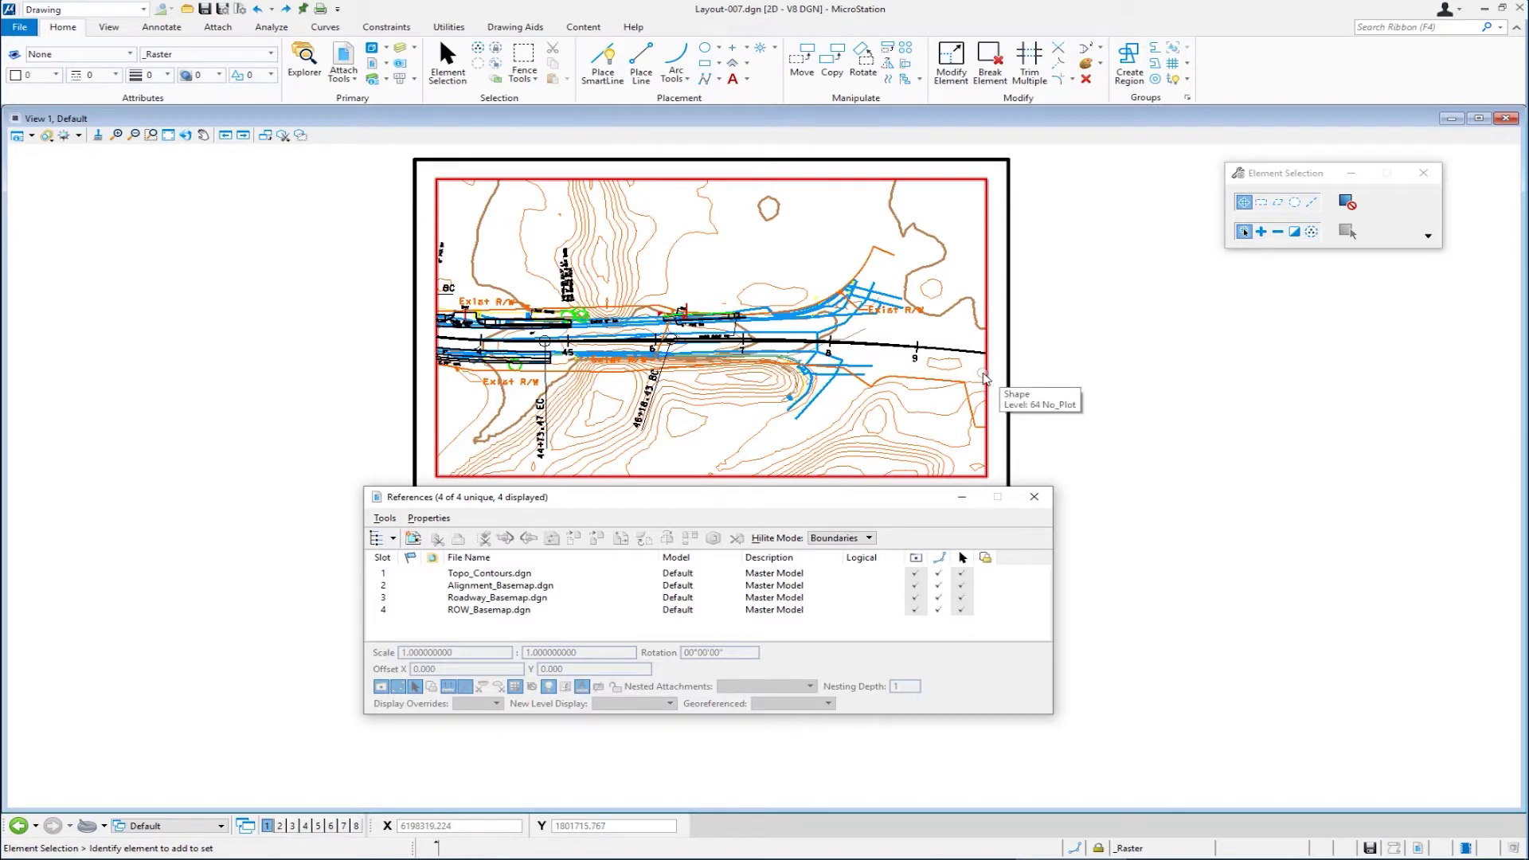
pyautogui.moveTo(691, 503); pyautogui.dragTo(693, 535)
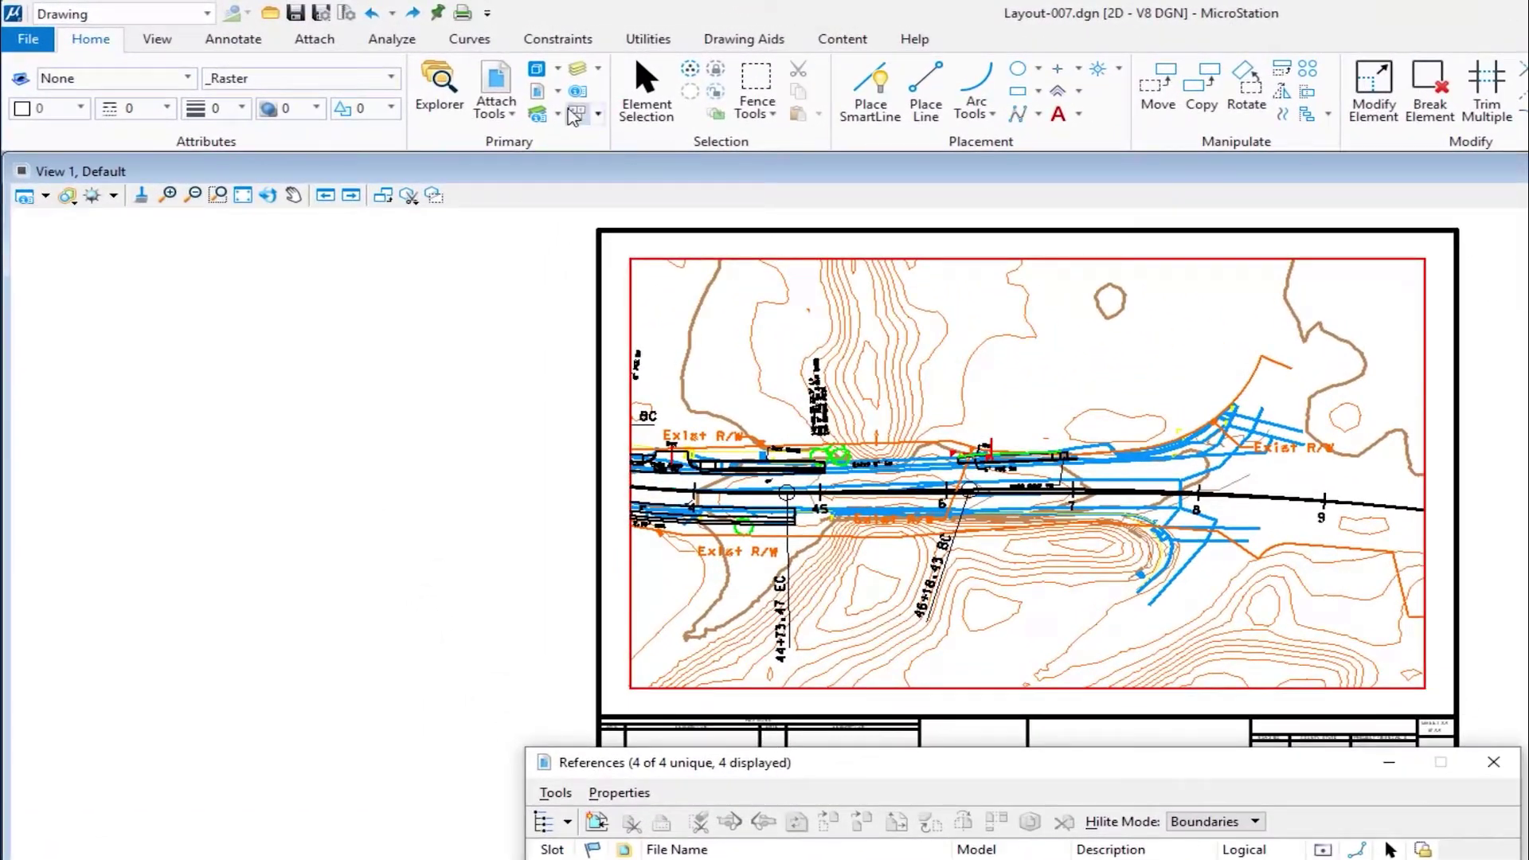
pyautogui.click(574, 116)
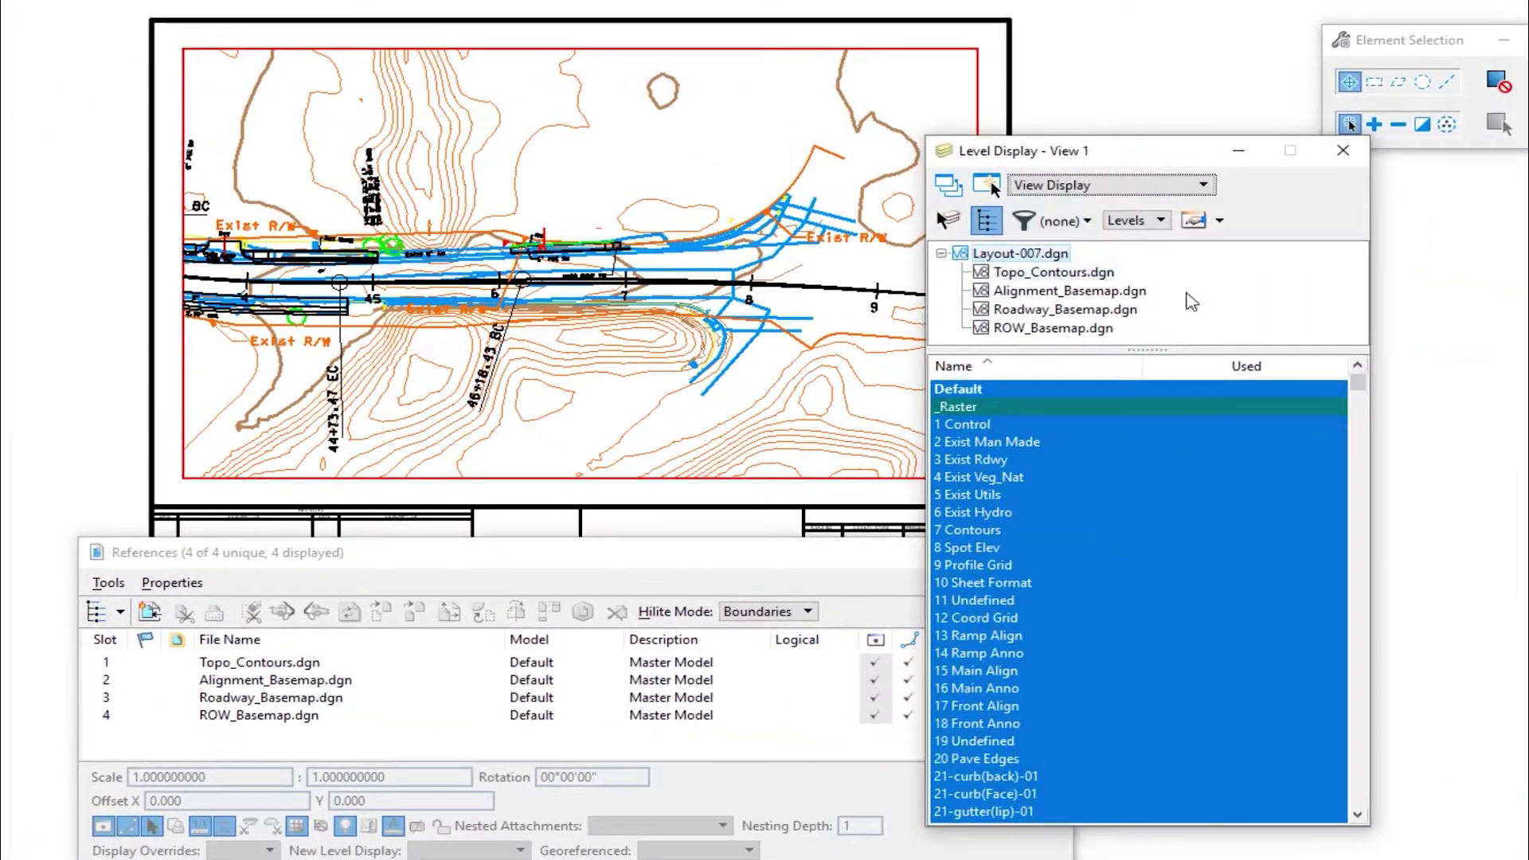
pyautogui.moveTo(1155, 351); pyautogui.dragTo(1156, 382)
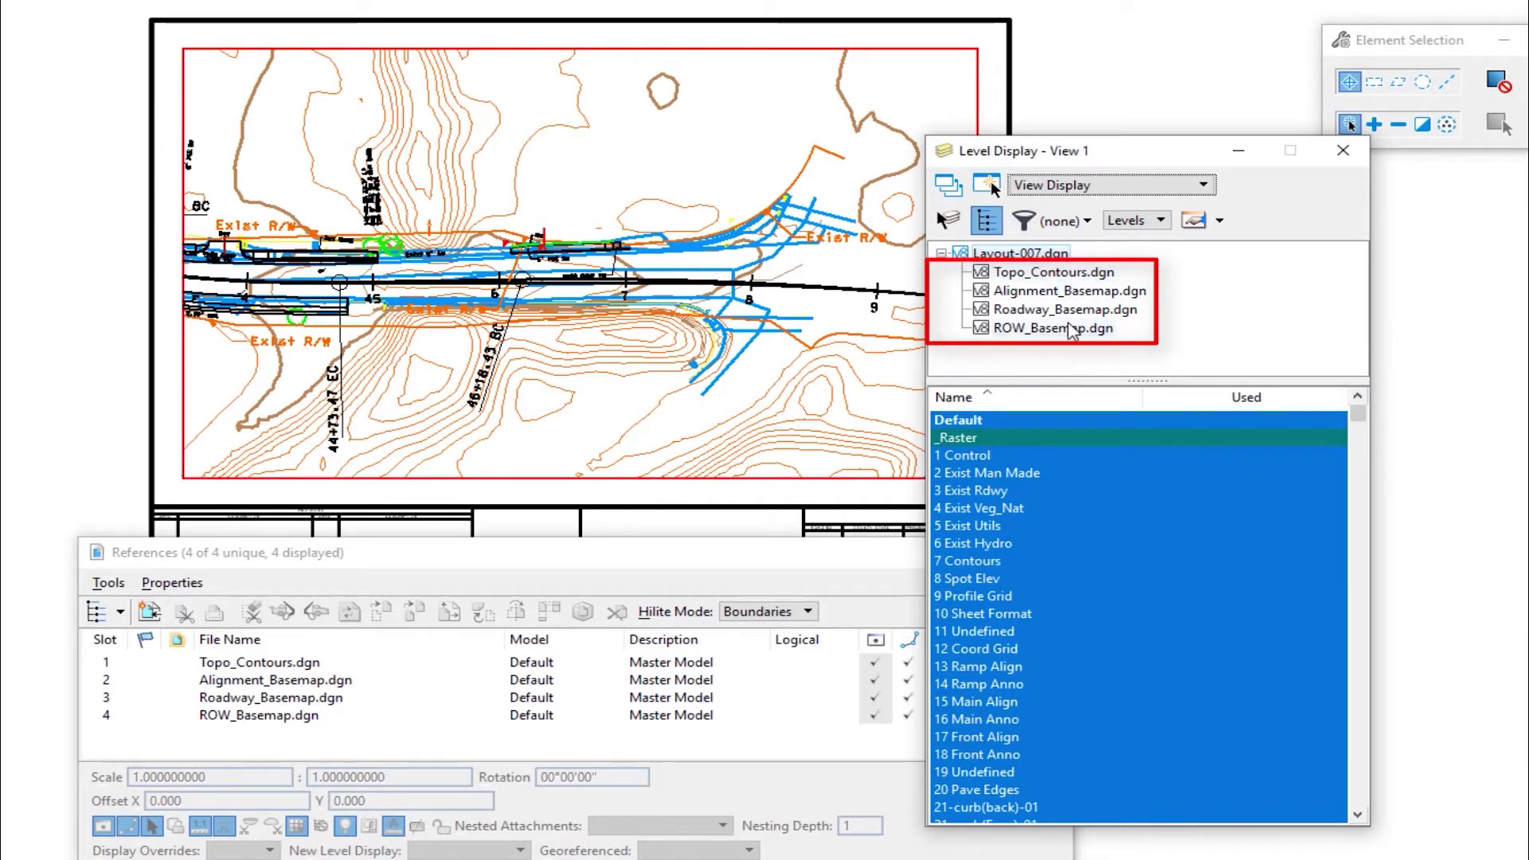
pyautogui.click(1054, 272)
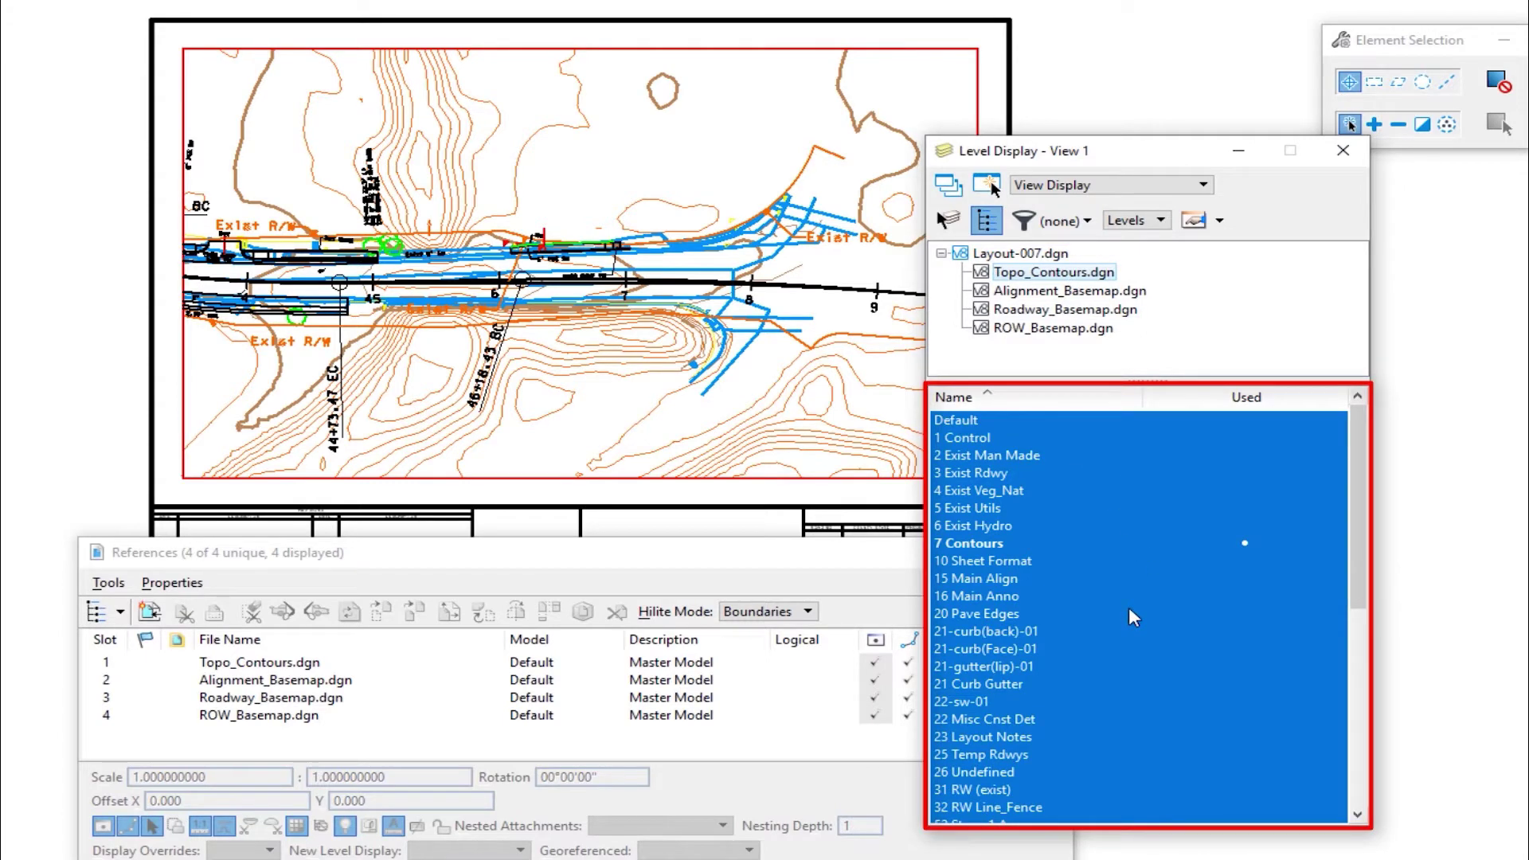
pyautogui.click(1057, 330)
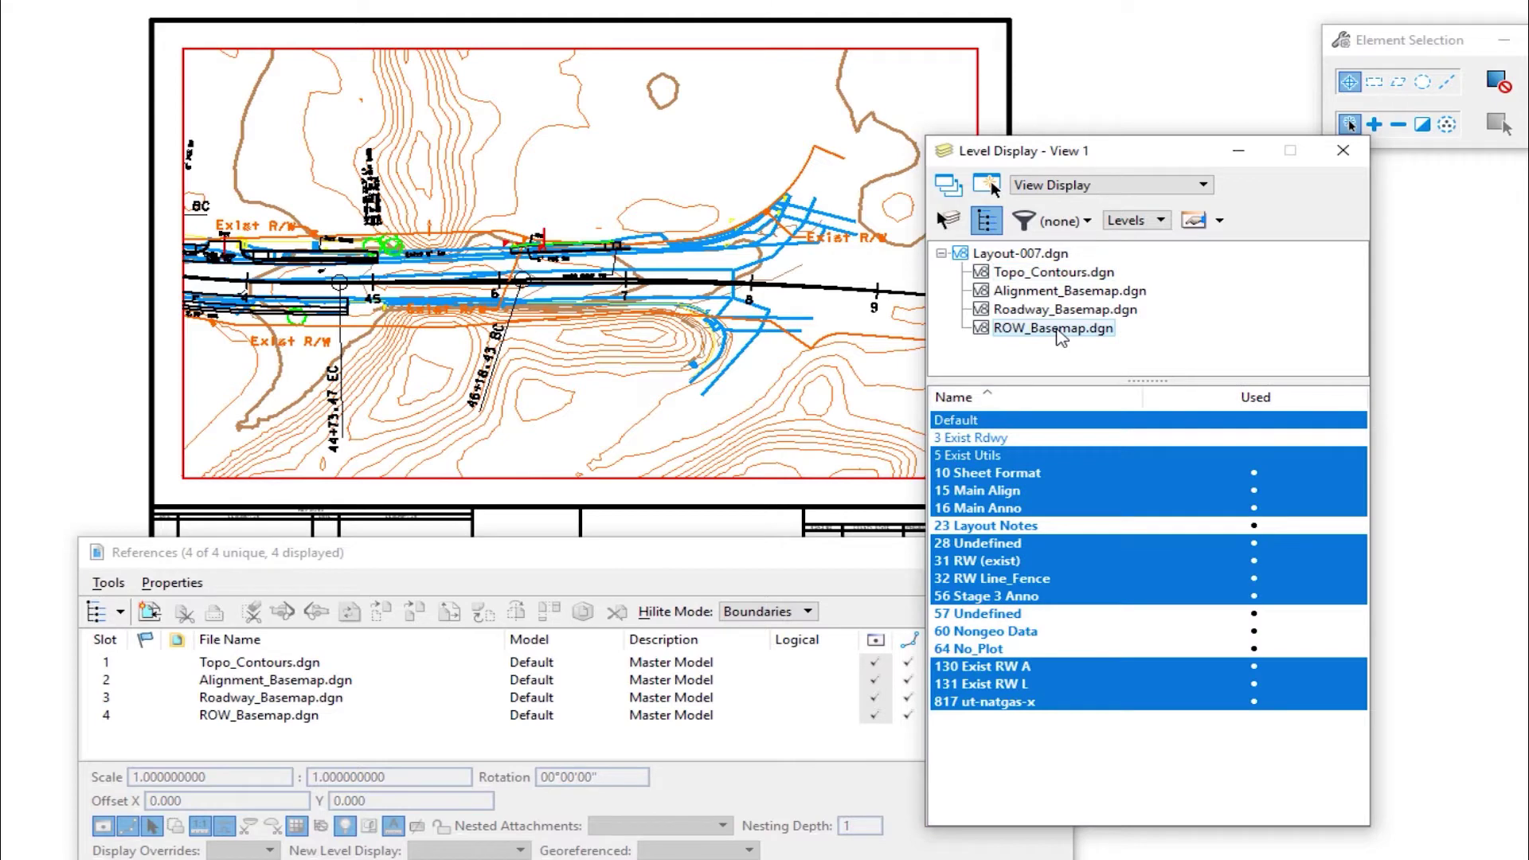
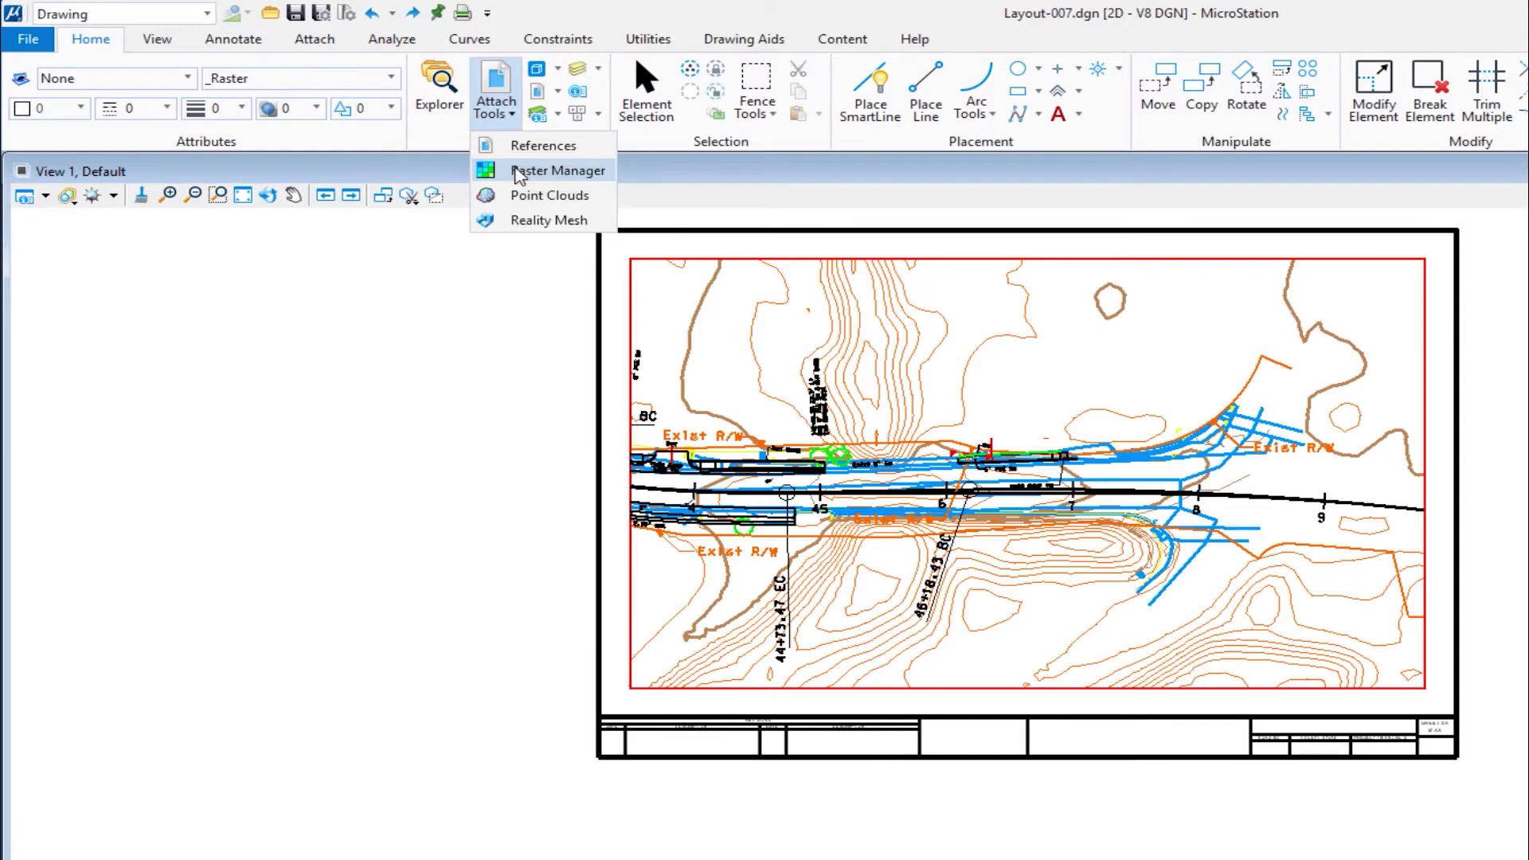
# Step: Attach 1.jpg from the Imagery folder as a raster reference, enabling Open Settings Dialog and keeping the default attachment options
pyautogui.click(519, 171)
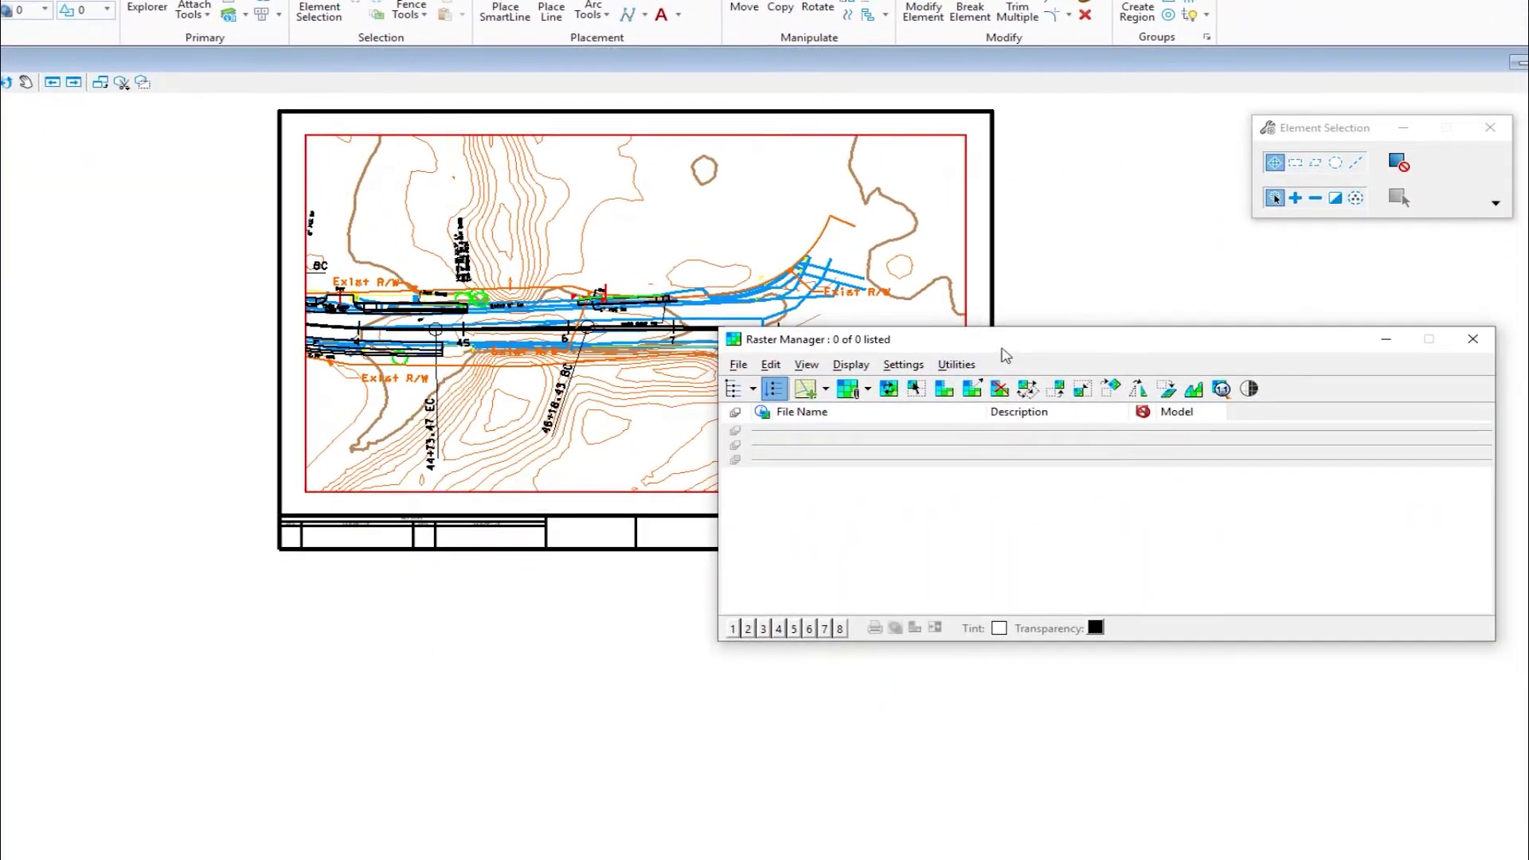
pyautogui.moveTo(1005, 355); pyautogui.dragTo(667, 497)
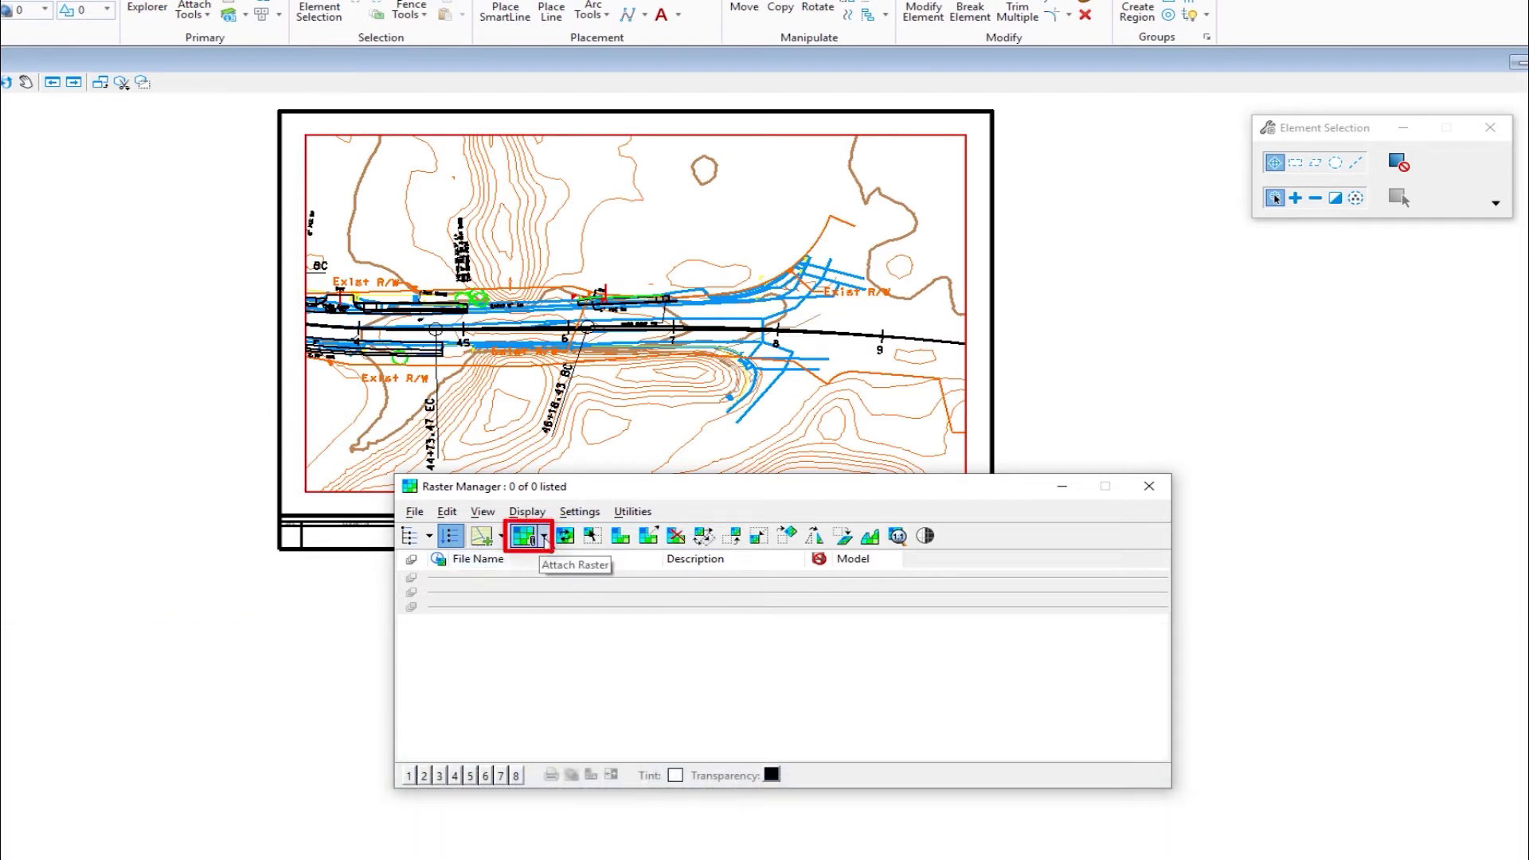
pyautogui.click(544, 538)
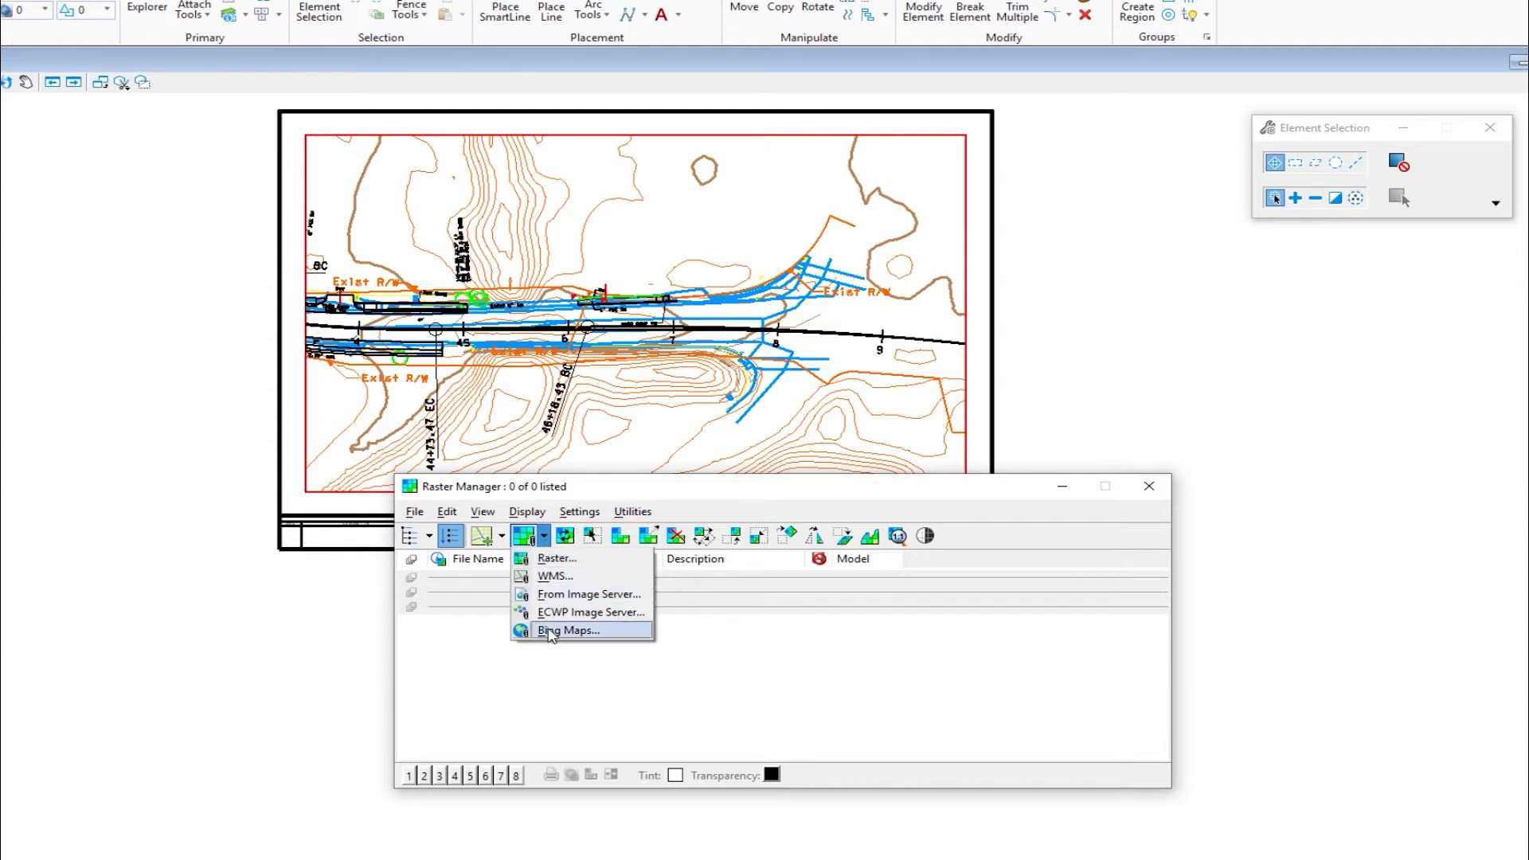
pyautogui.click(557, 559)
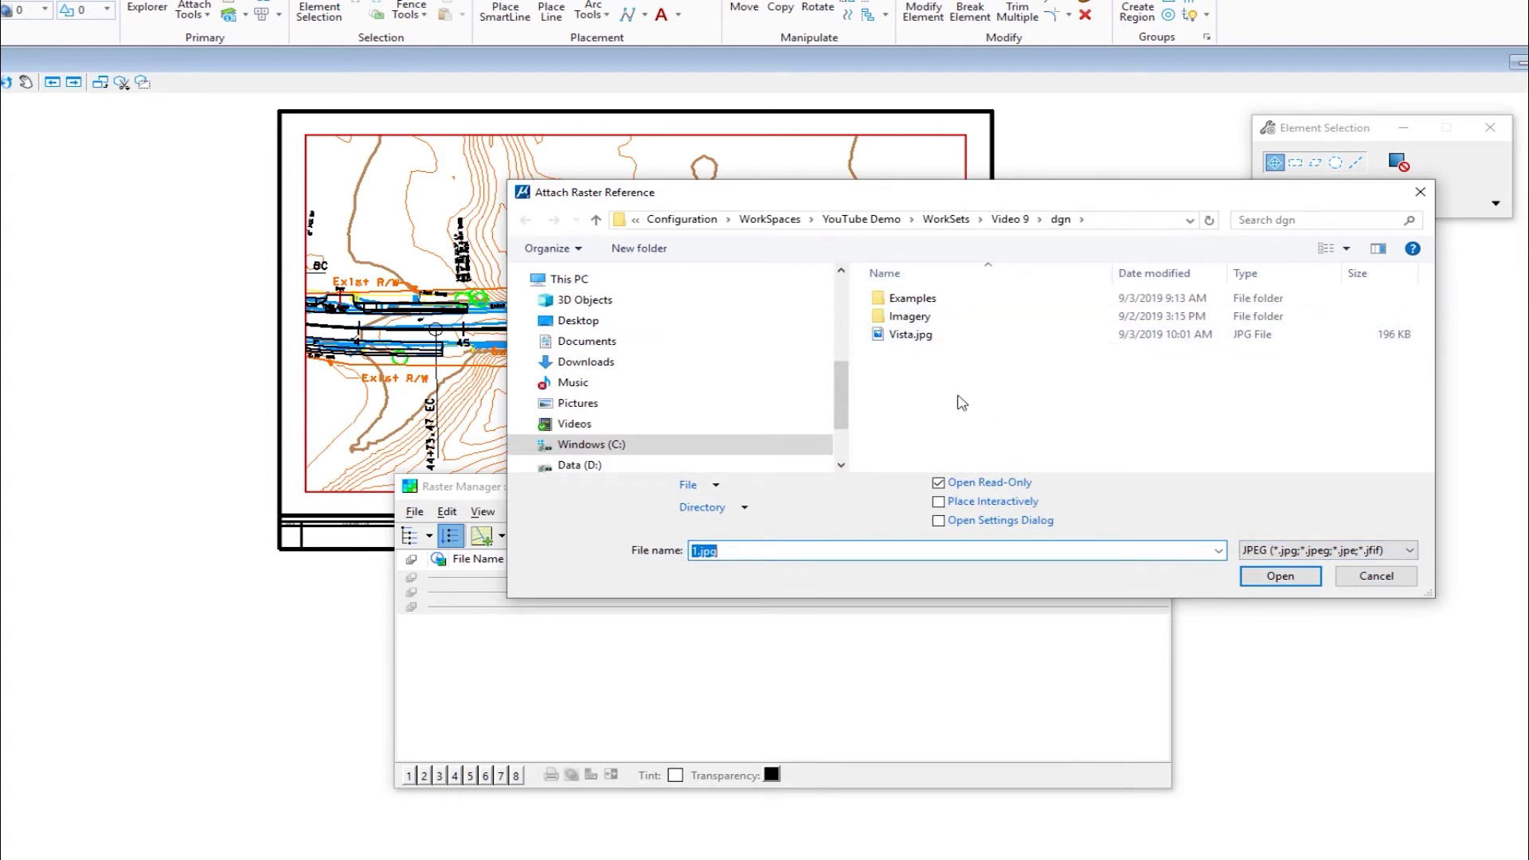
pyautogui.doubleClick(912, 319)
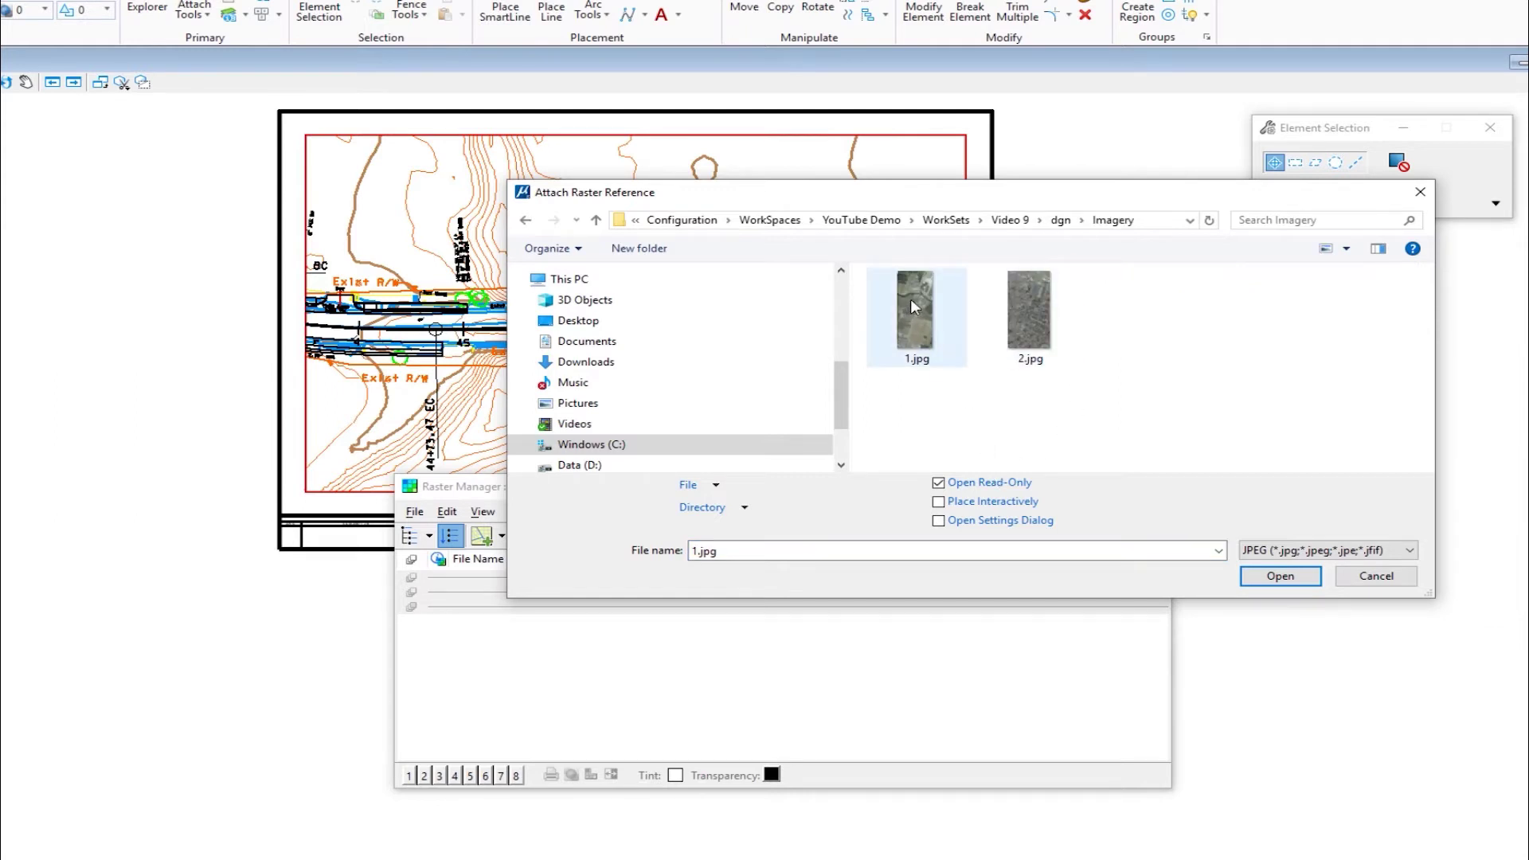
pyautogui.click(915, 310)
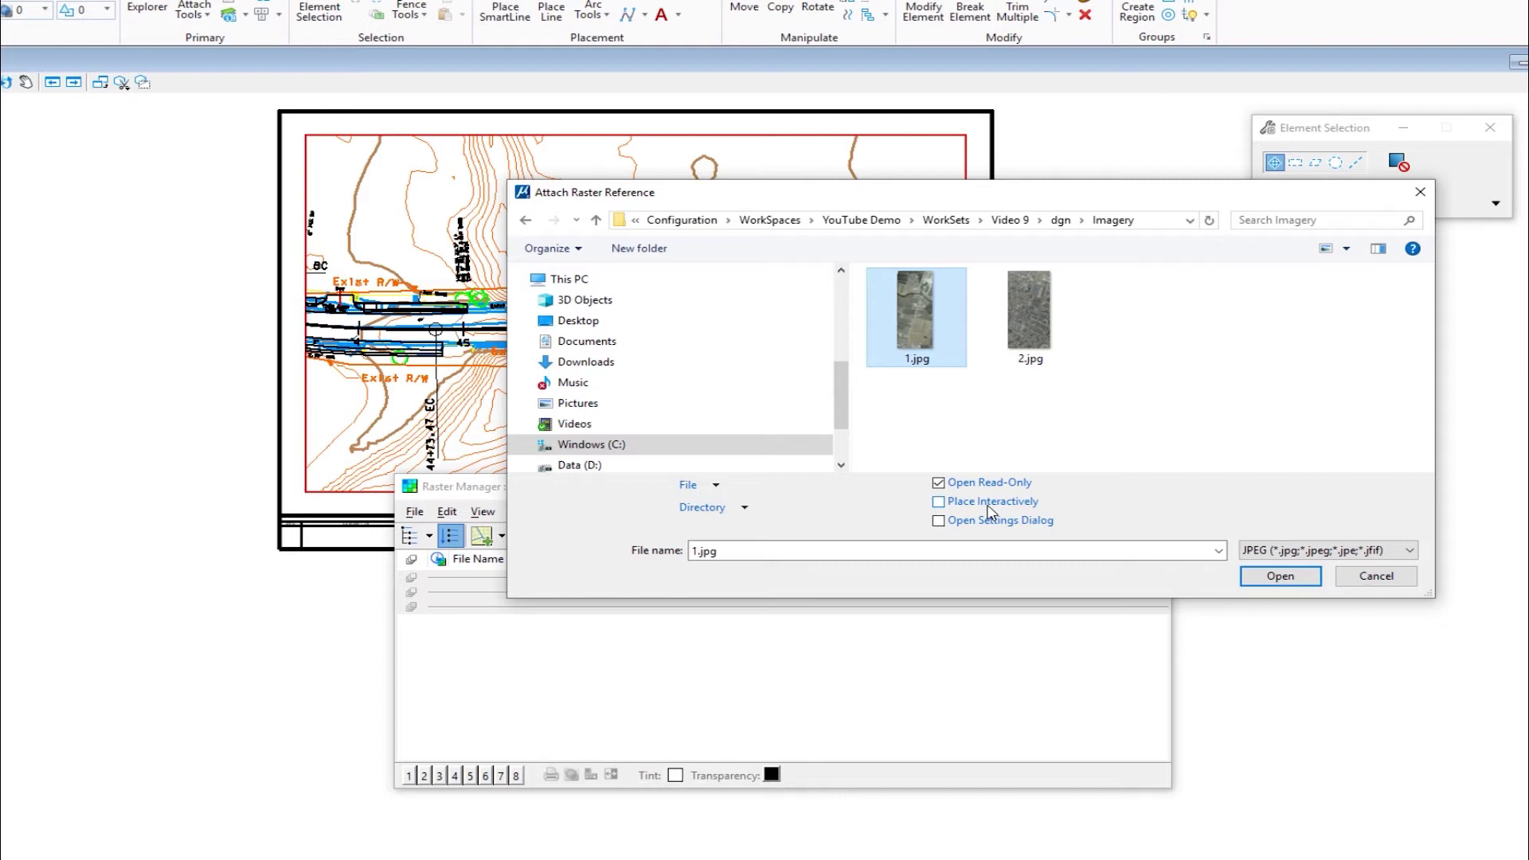
pyautogui.click(939, 521)
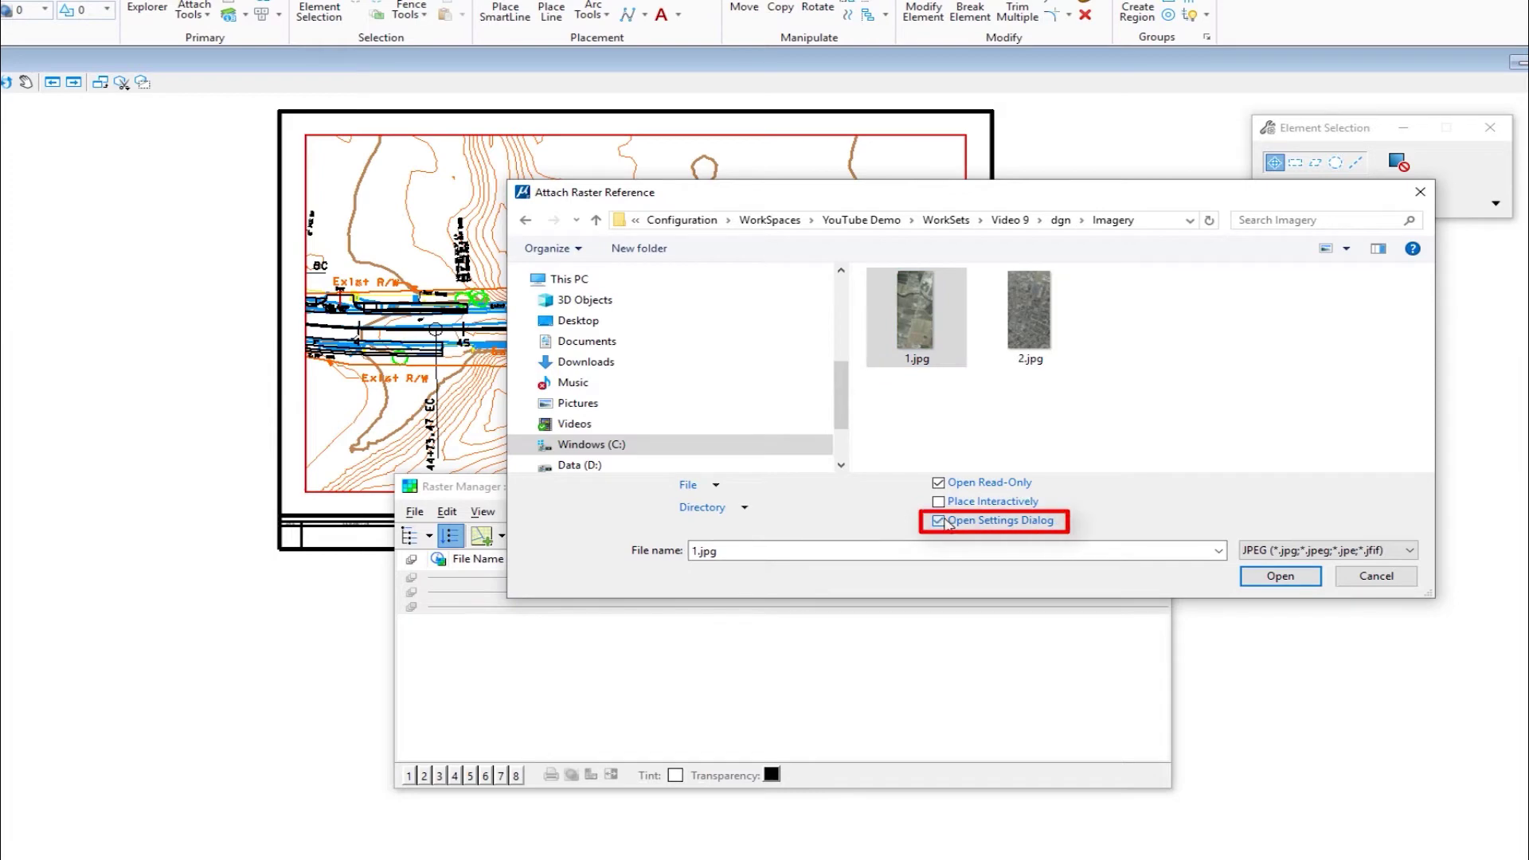
pyautogui.click(1274, 581)
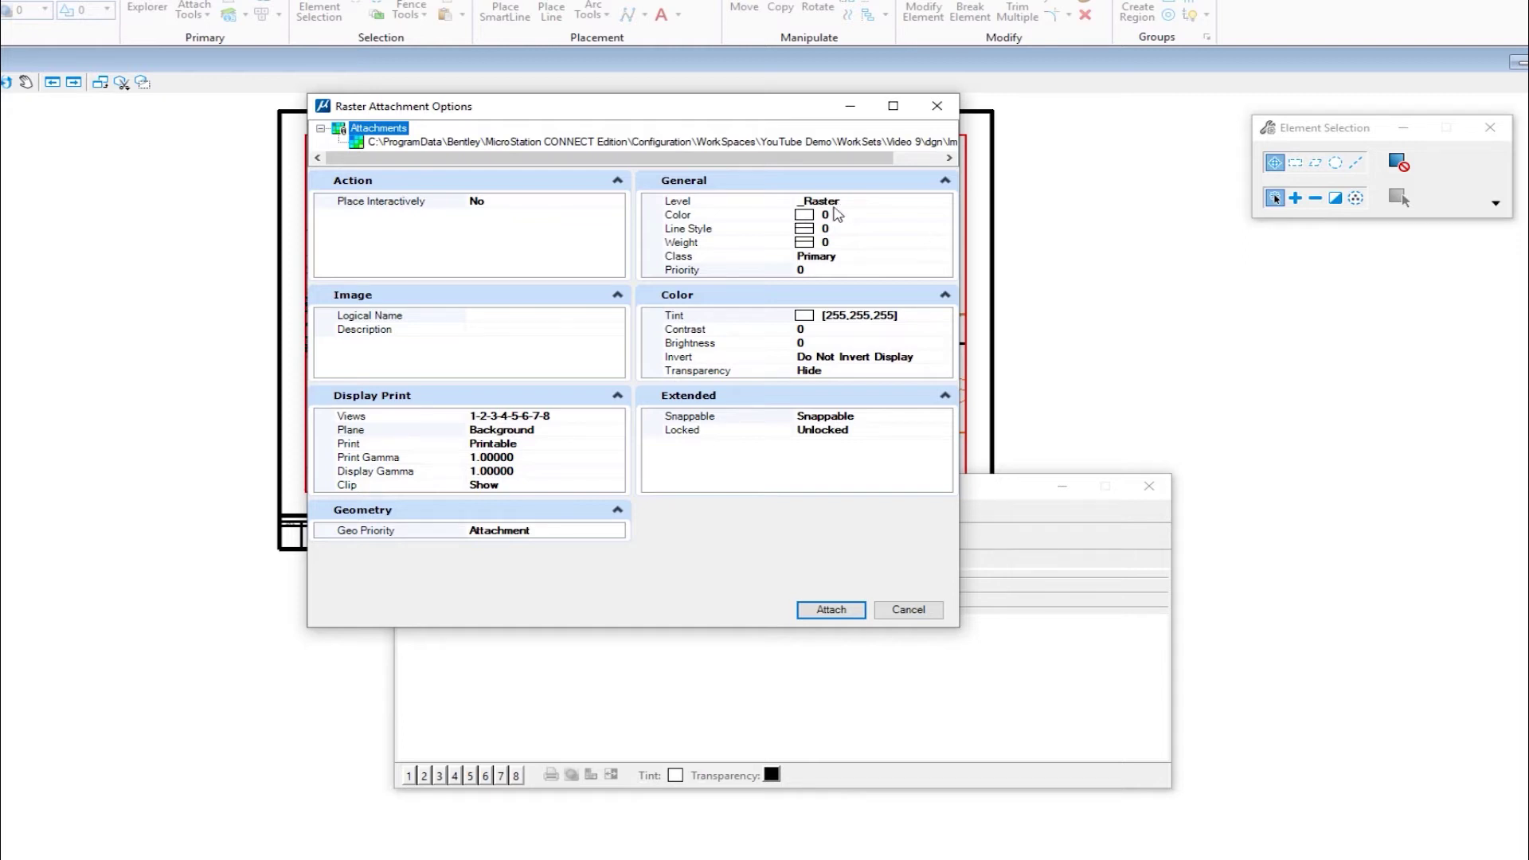
pyautogui.click(832, 610)
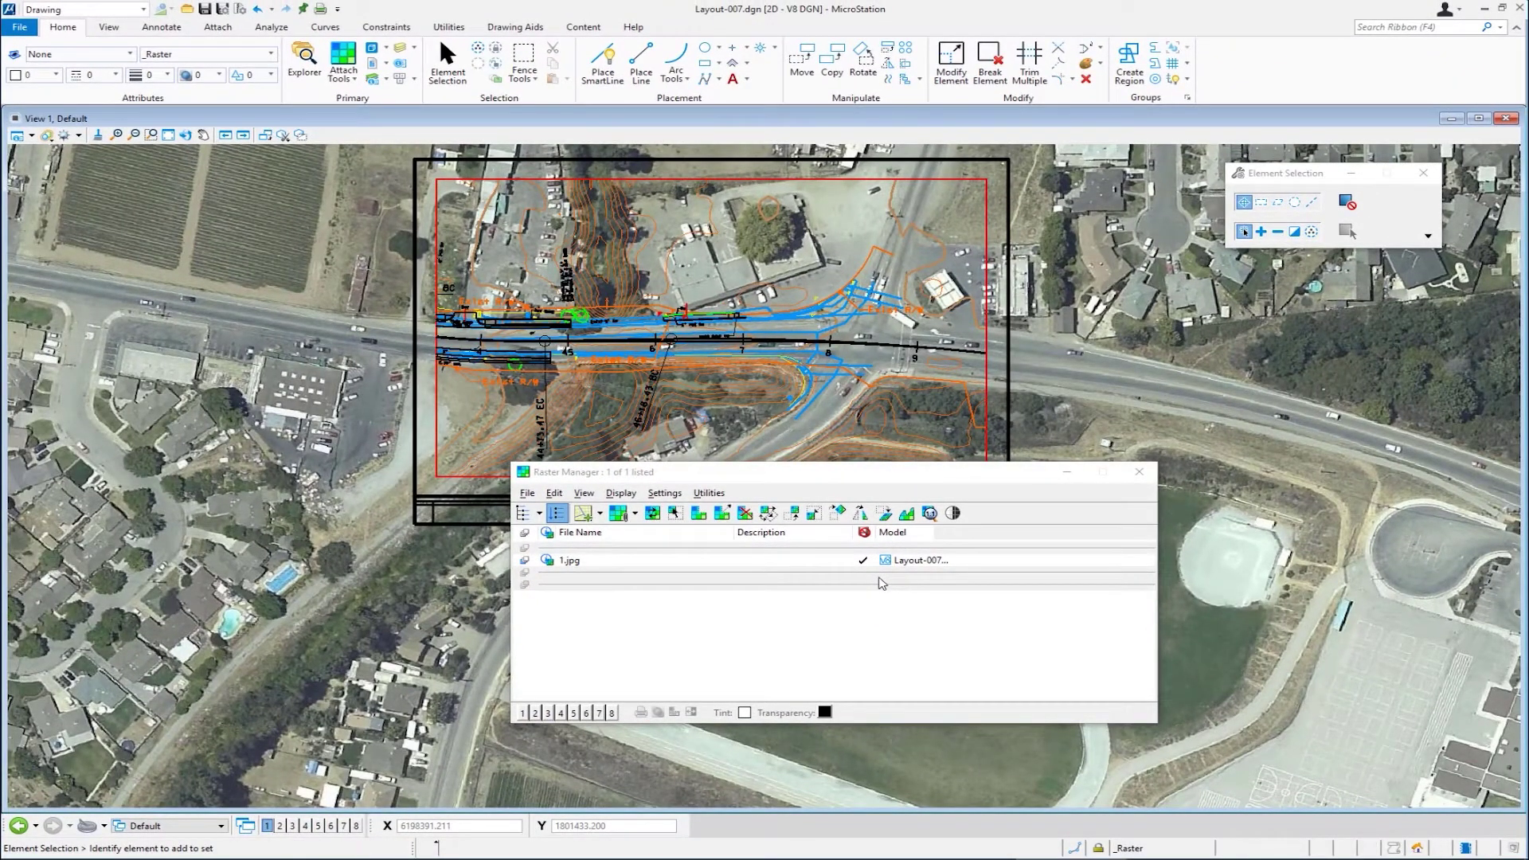
# Step: Select the 1.jpg raster in Raster Manager and turn its display in view 1 off and back on
pyautogui.click(875, 560)
pyautogui.moveTo(840, 483); pyautogui.dragTo(732, 520)
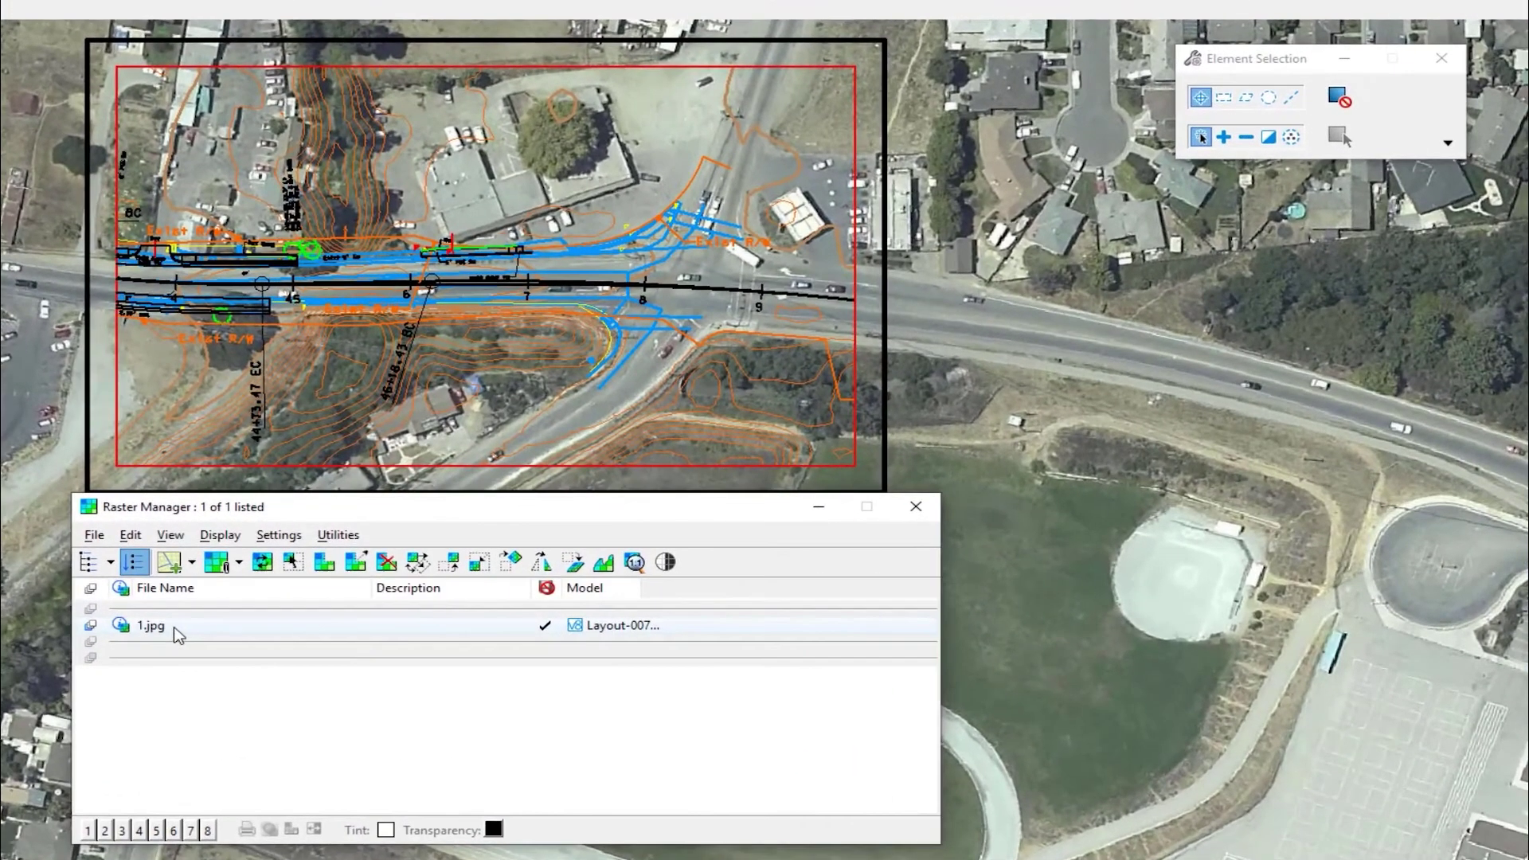
pyautogui.click(178, 633)
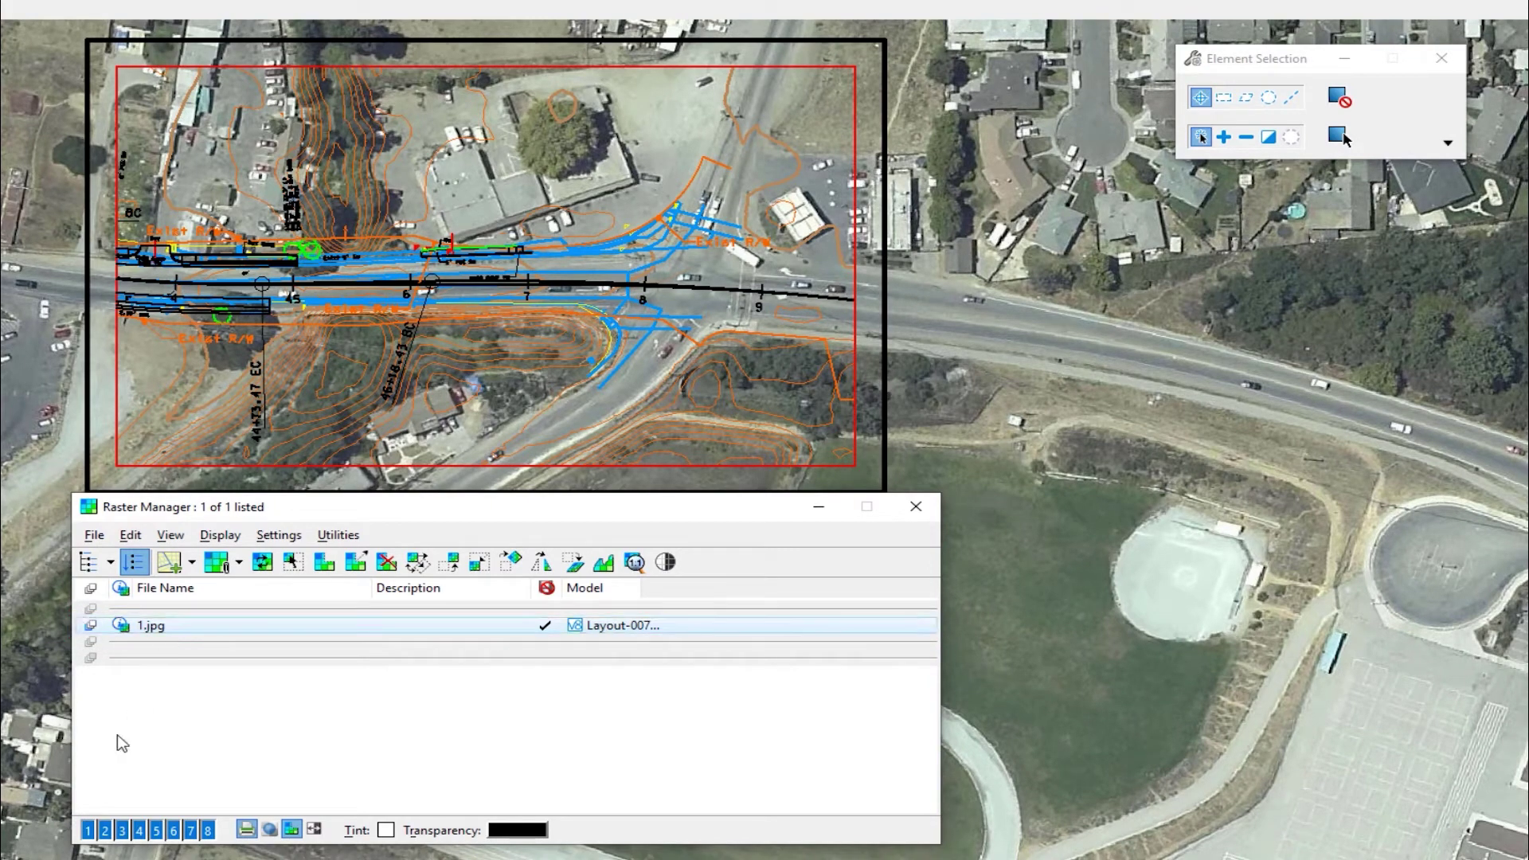
pyautogui.click(89, 831)
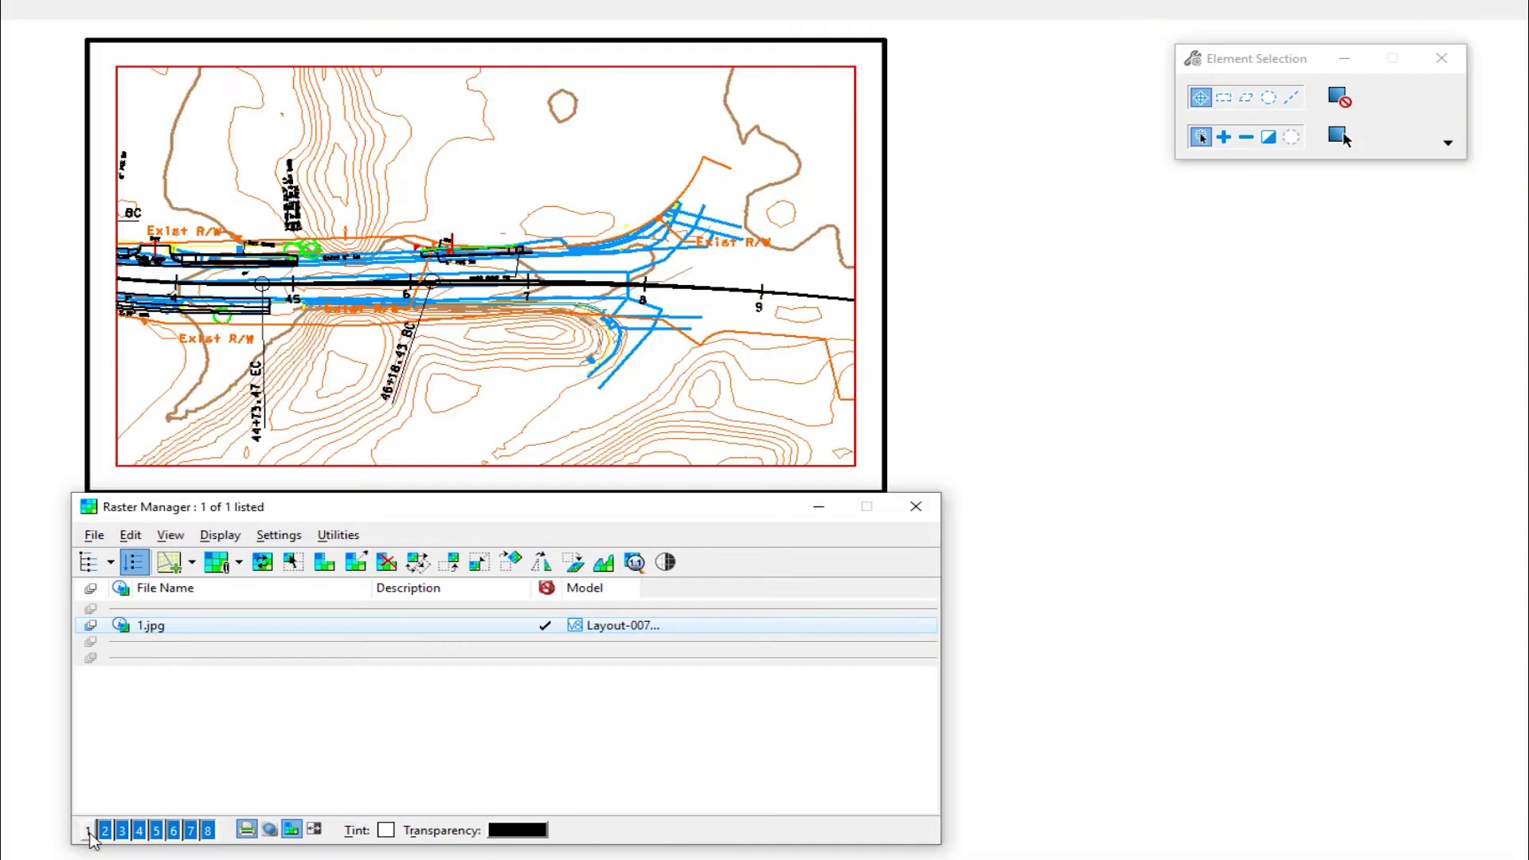
pyautogui.click(90, 831)
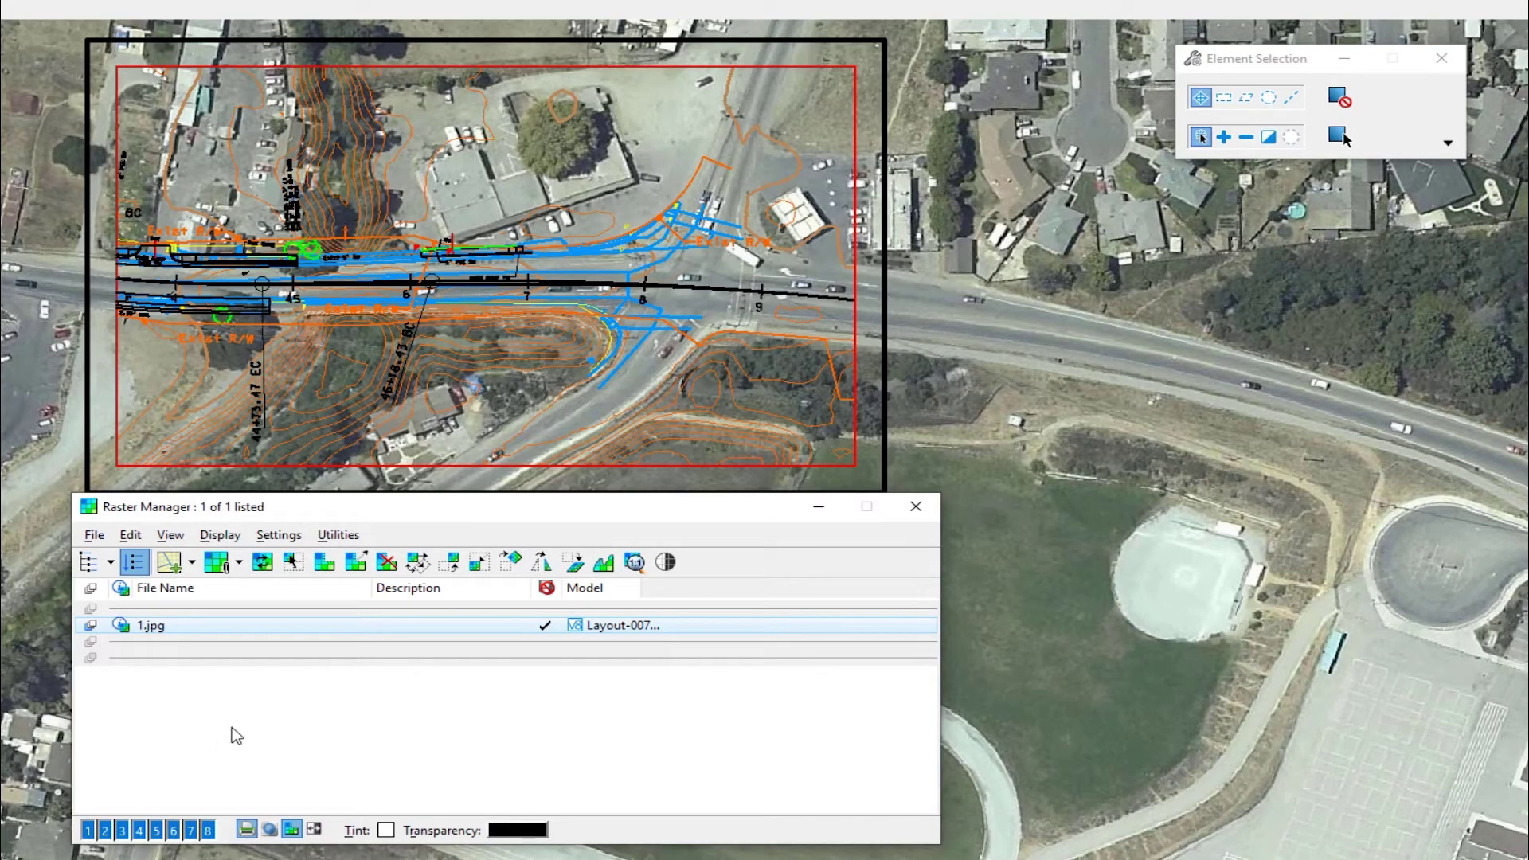
# Step: Clip the 1.jpg raster to the red rectangle using the Element method, and turn off its display in view 1
pyautogui.click(132, 535)
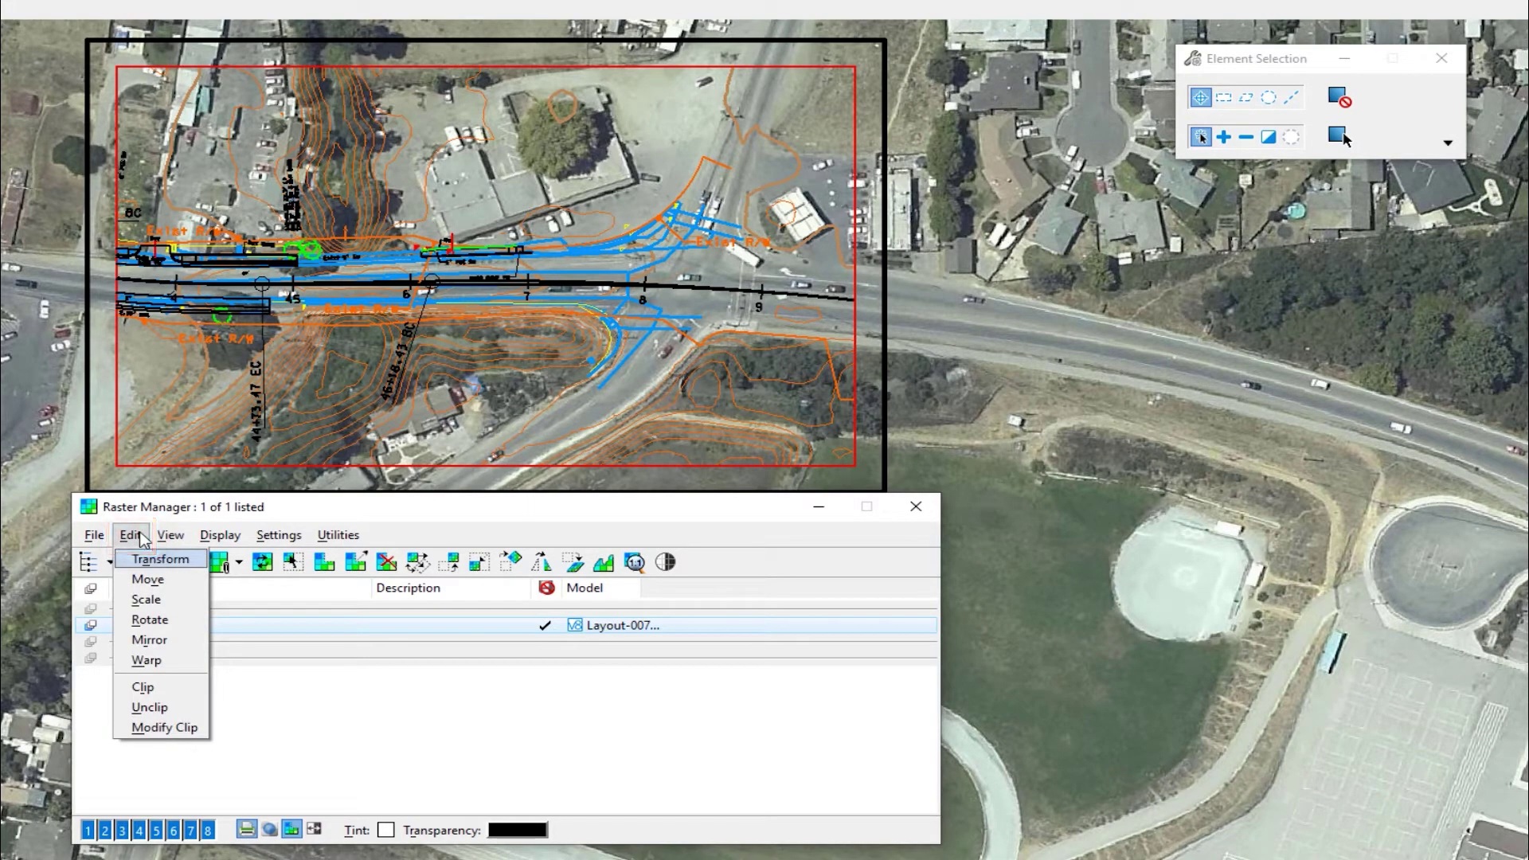
pyautogui.click(143, 686)
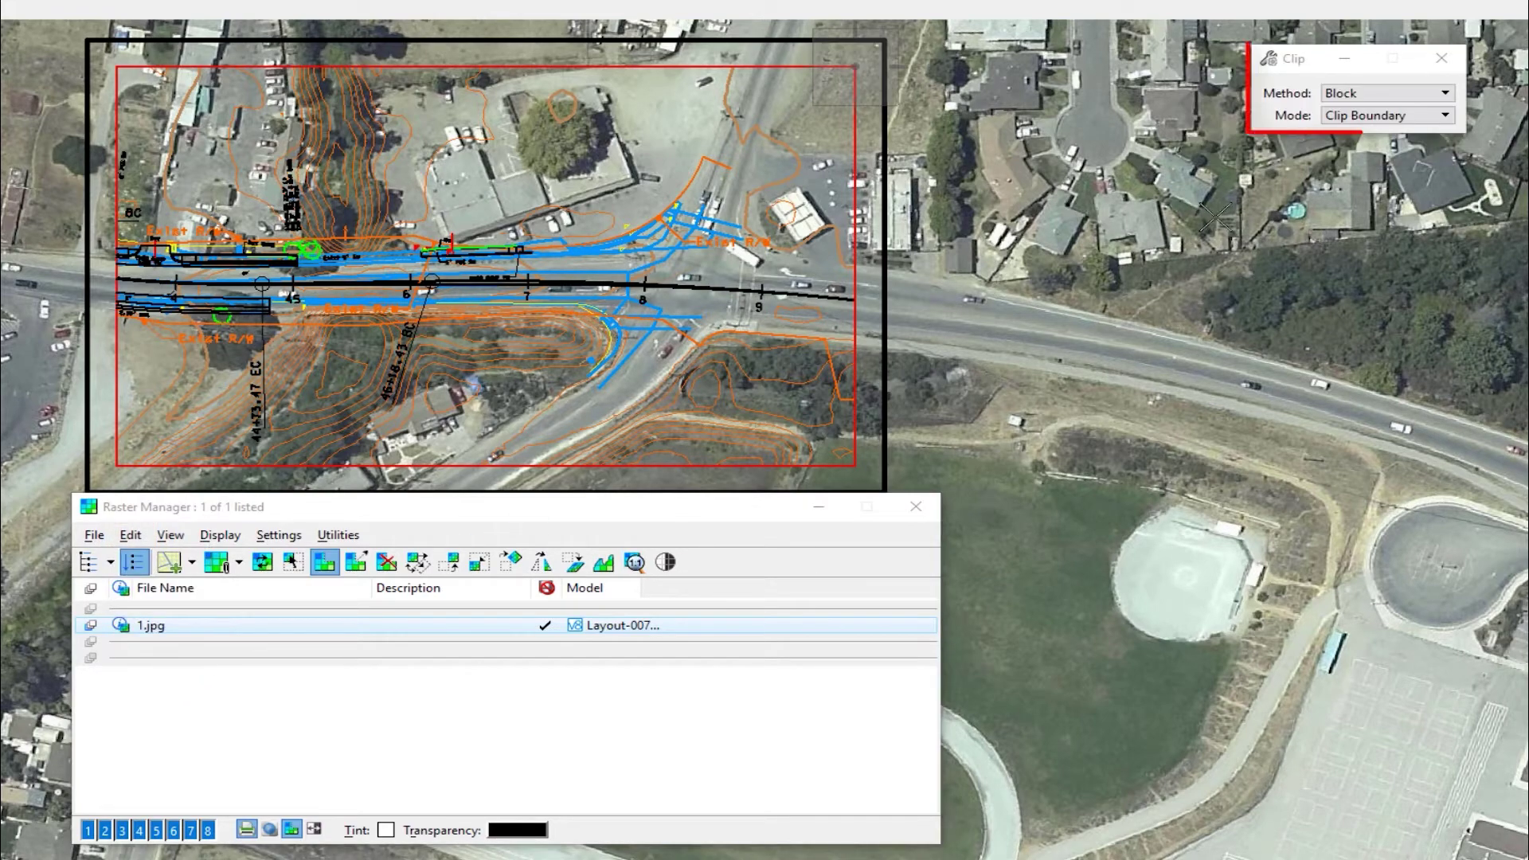
pyautogui.click(1361, 93)
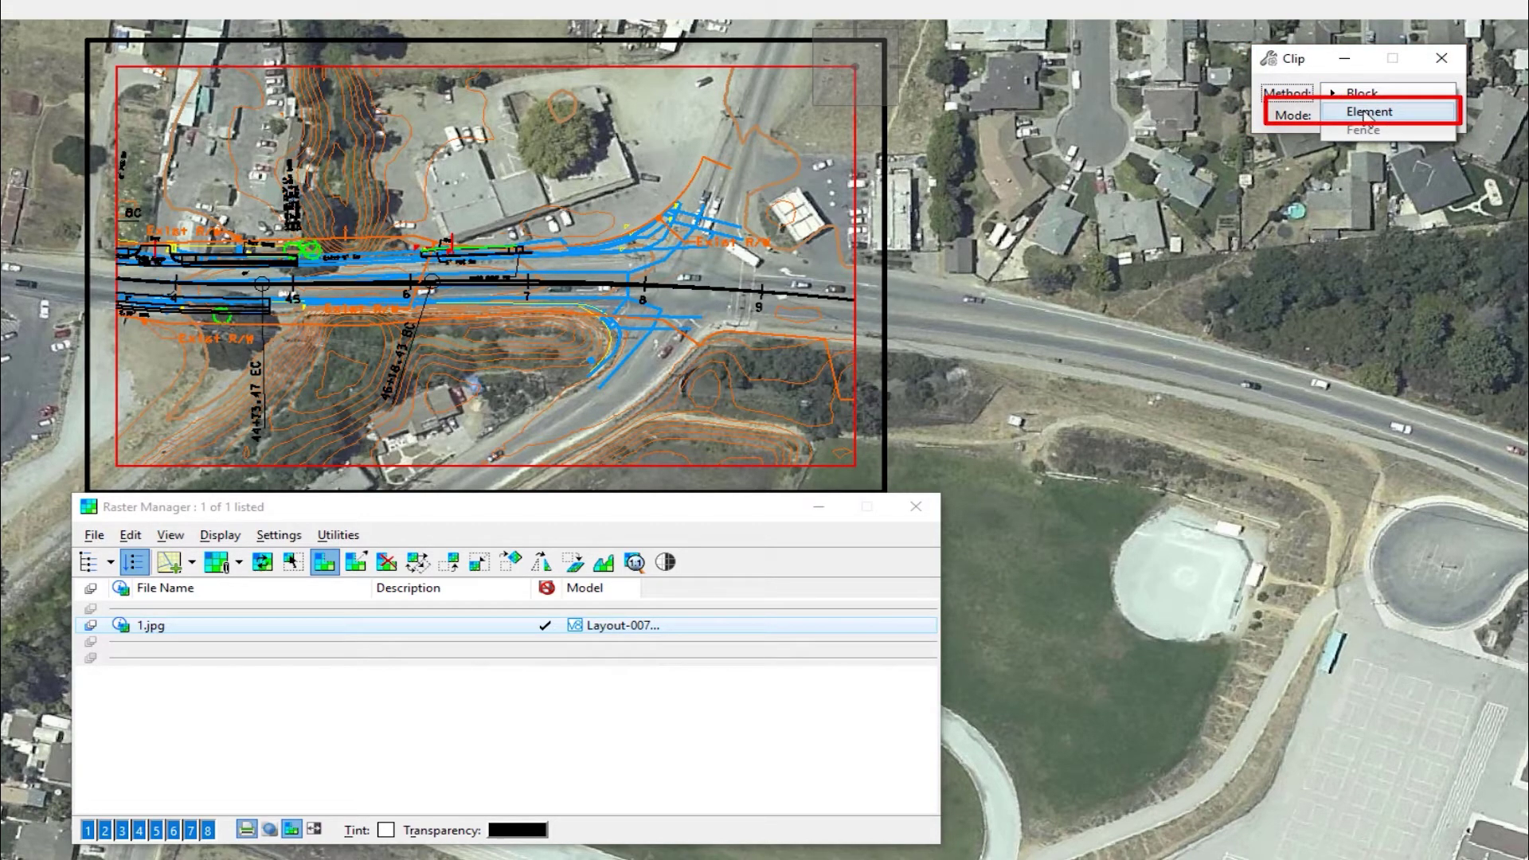
pyautogui.click(1363, 113)
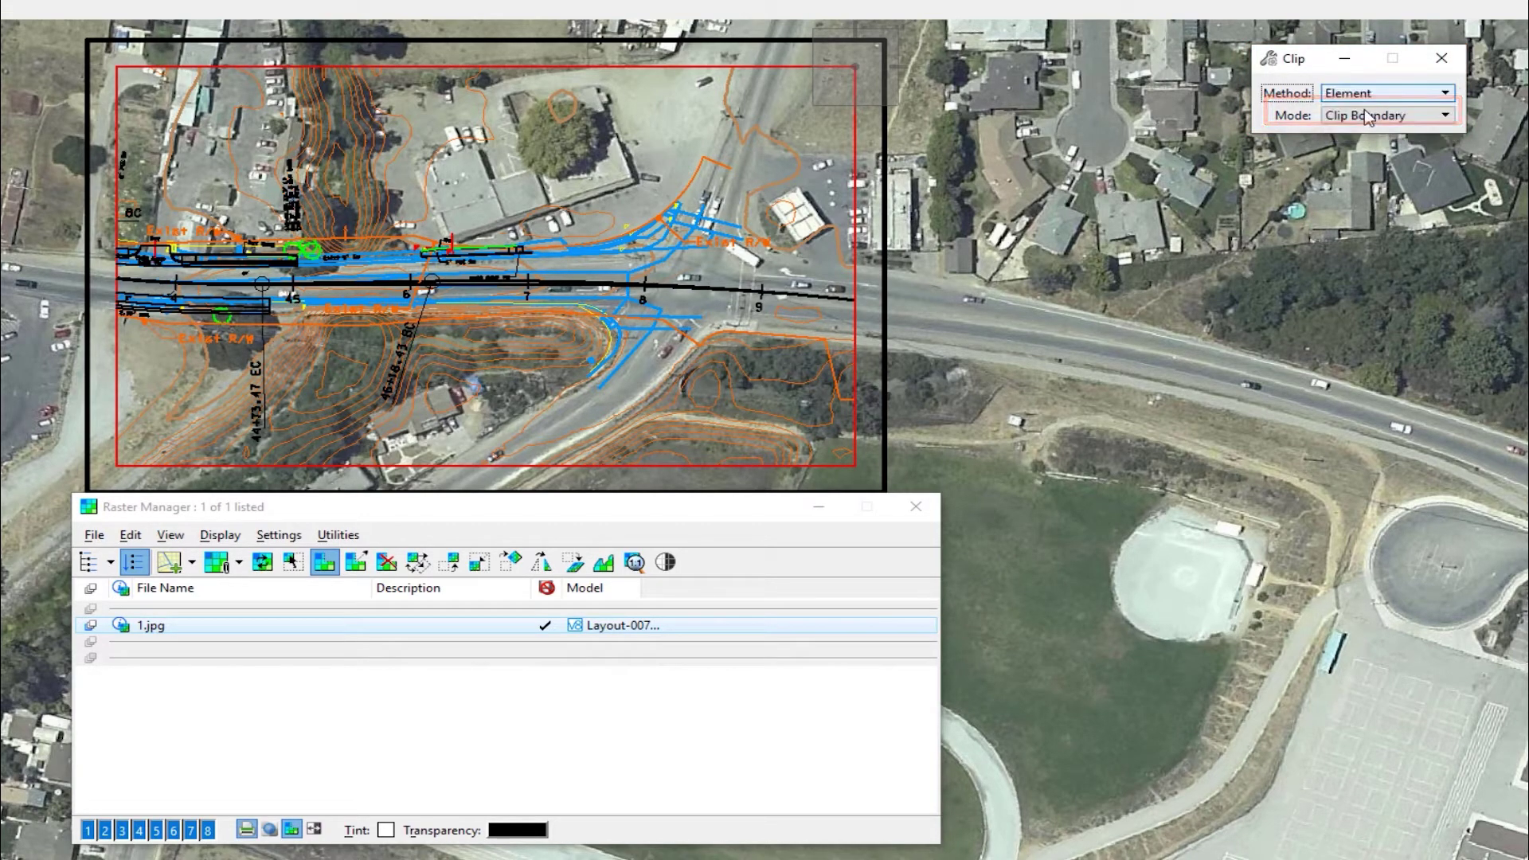
pyautogui.click(856, 134)
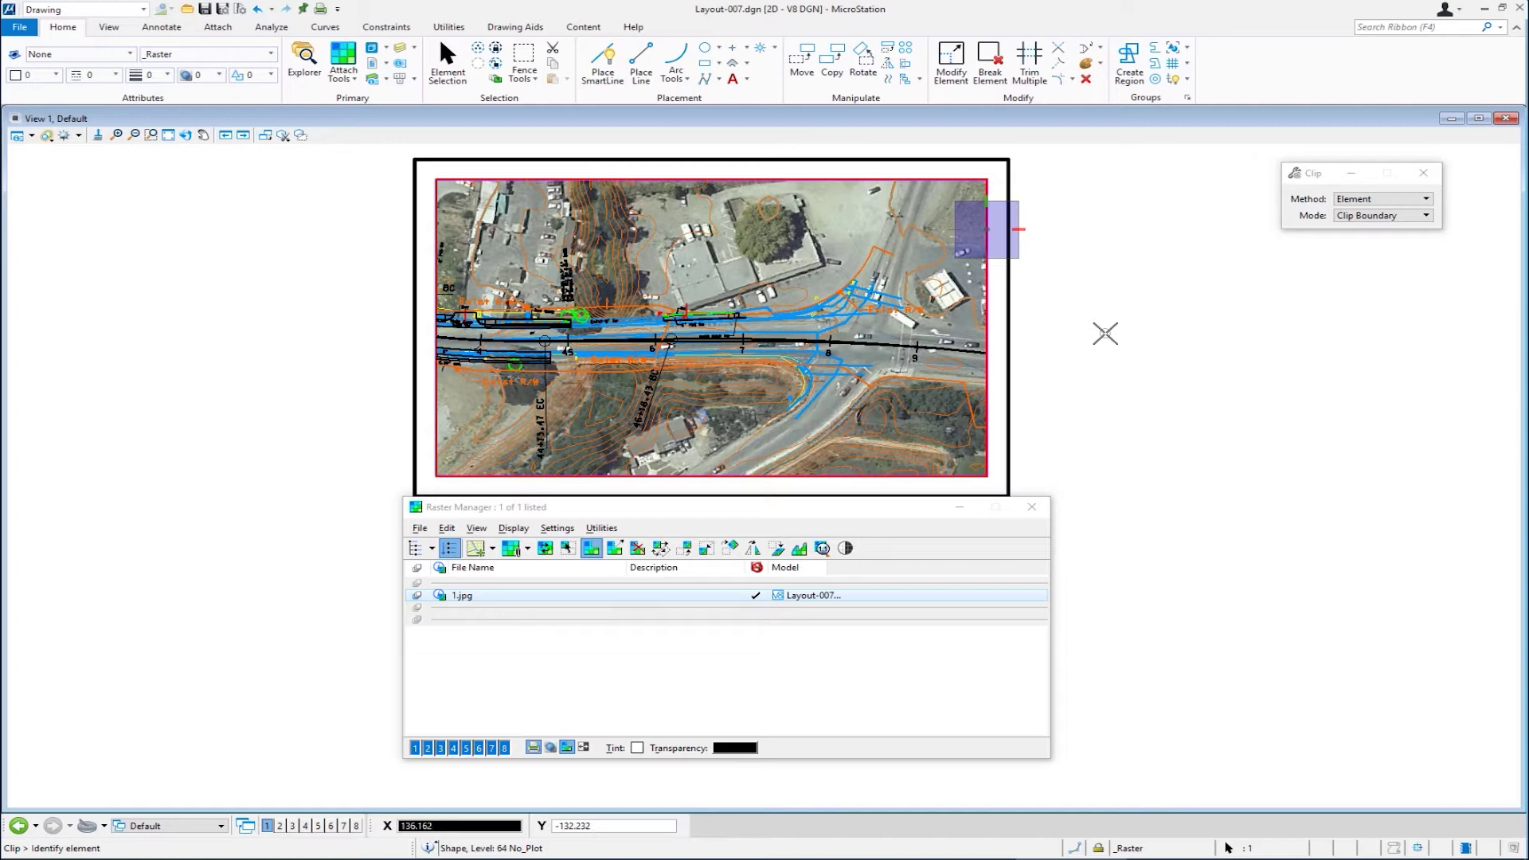
pyautogui.click(415, 748)
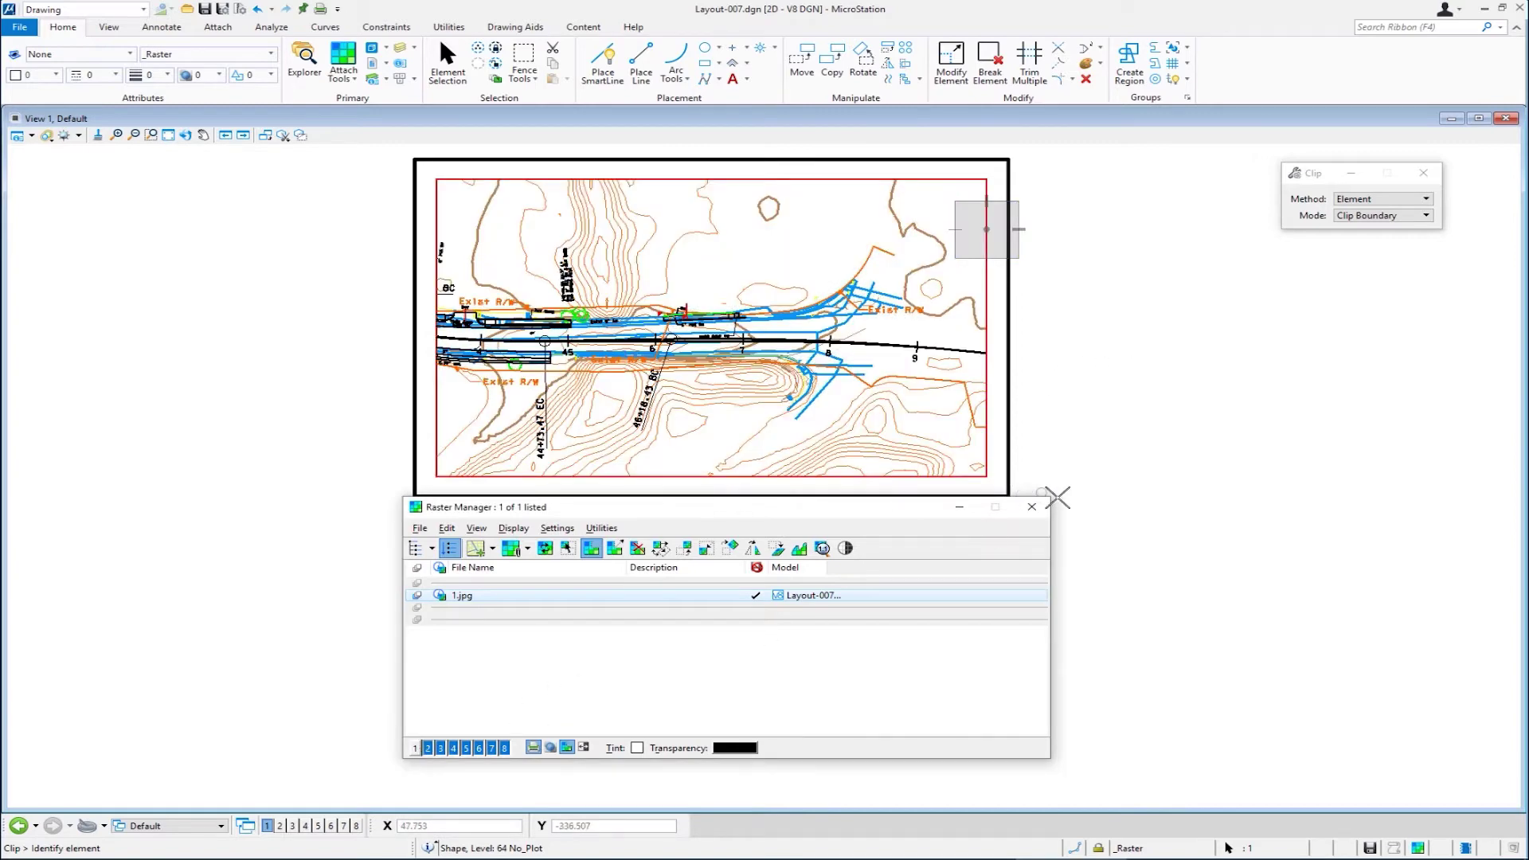
pyautogui.click(1031, 506)
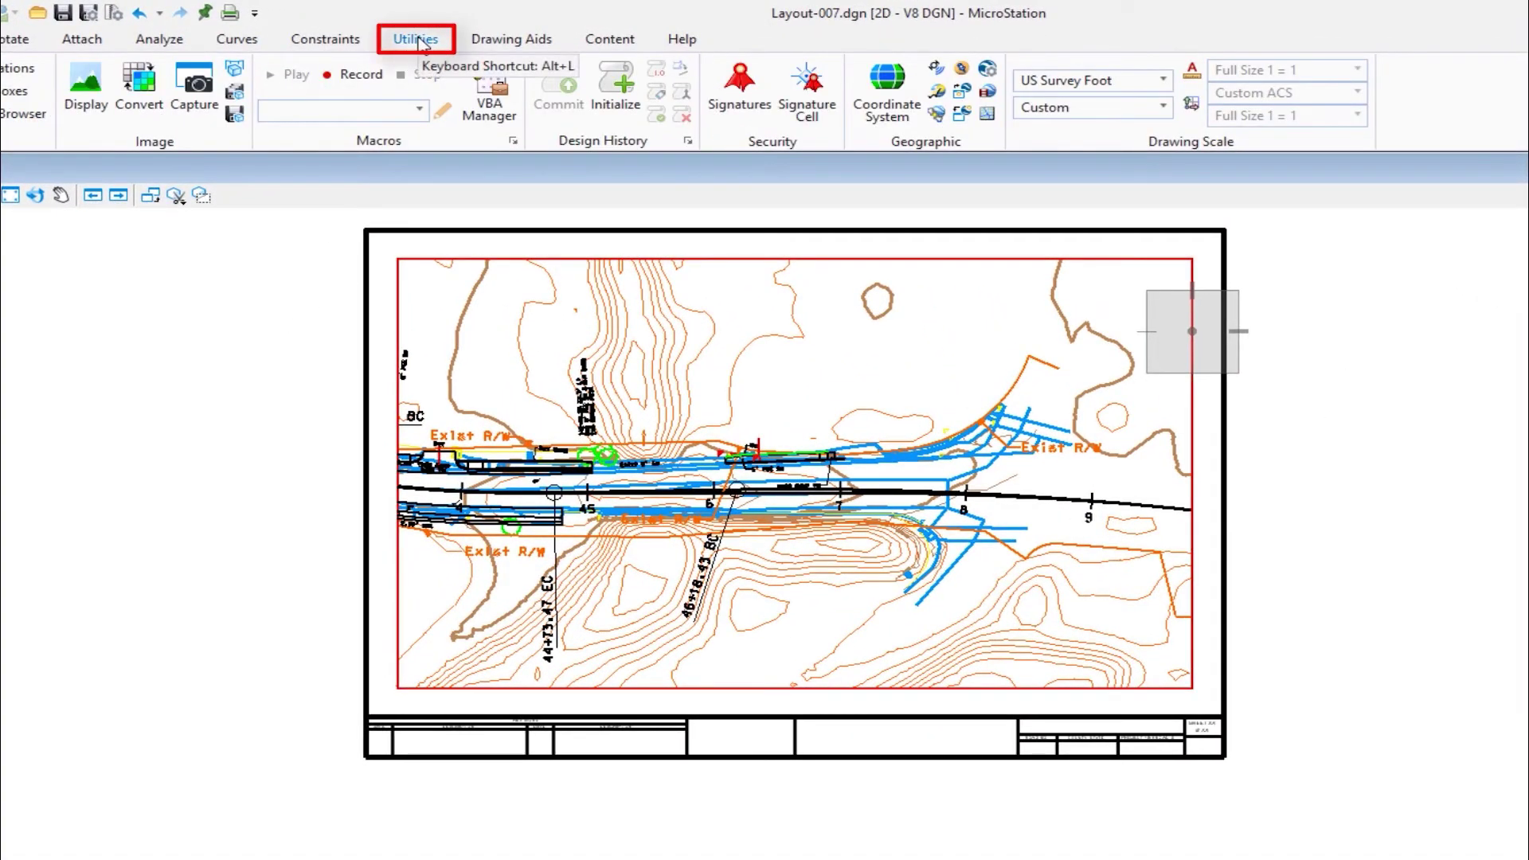
# Step: Check which geographic coordinate system is assigned to the drawing
pyautogui.click(903, 118)
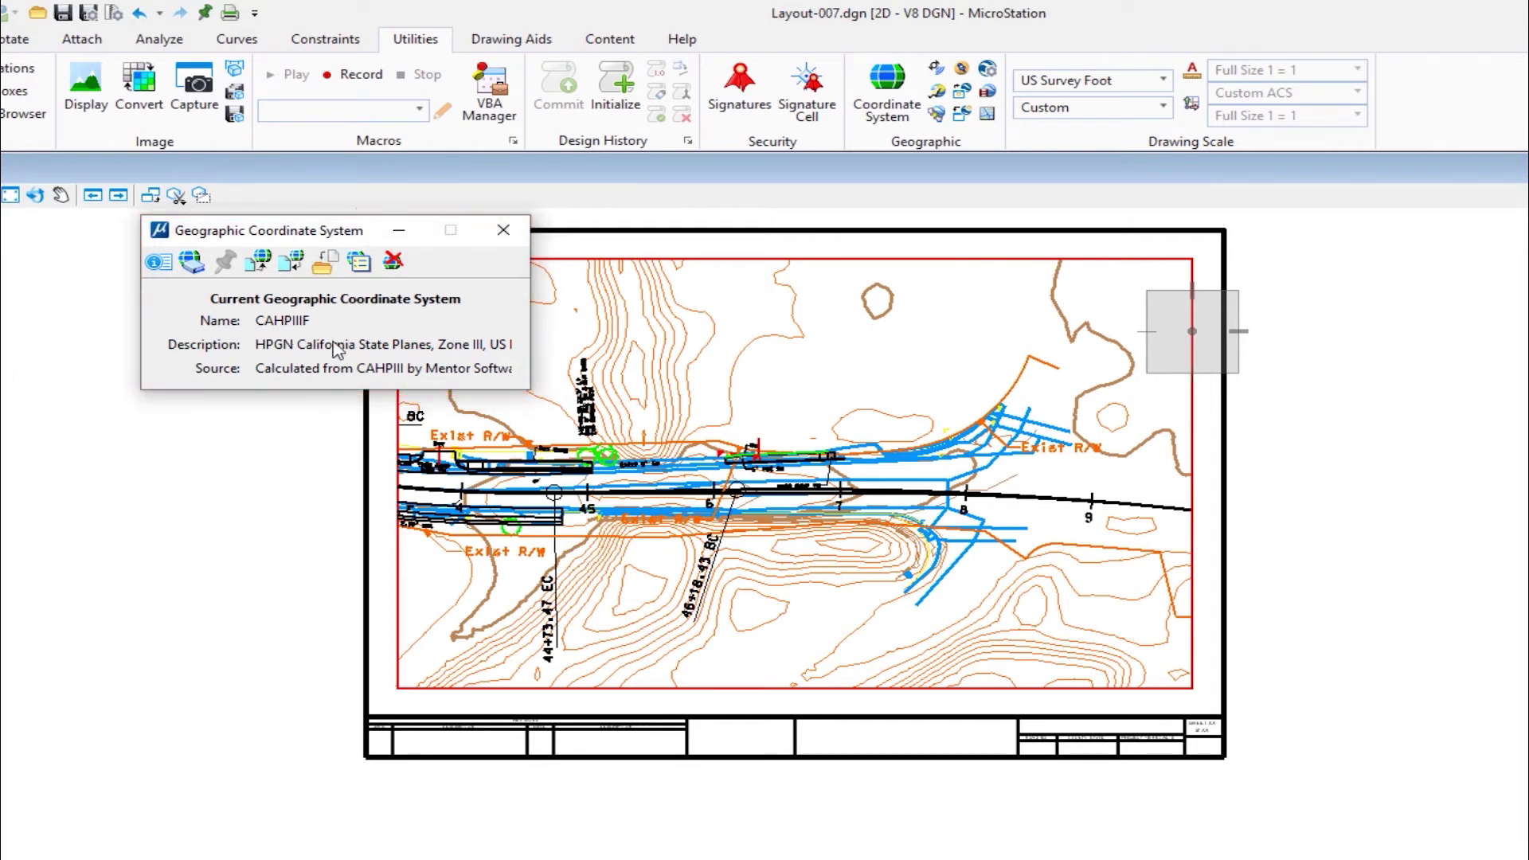
pyautogui.click(510, 229)
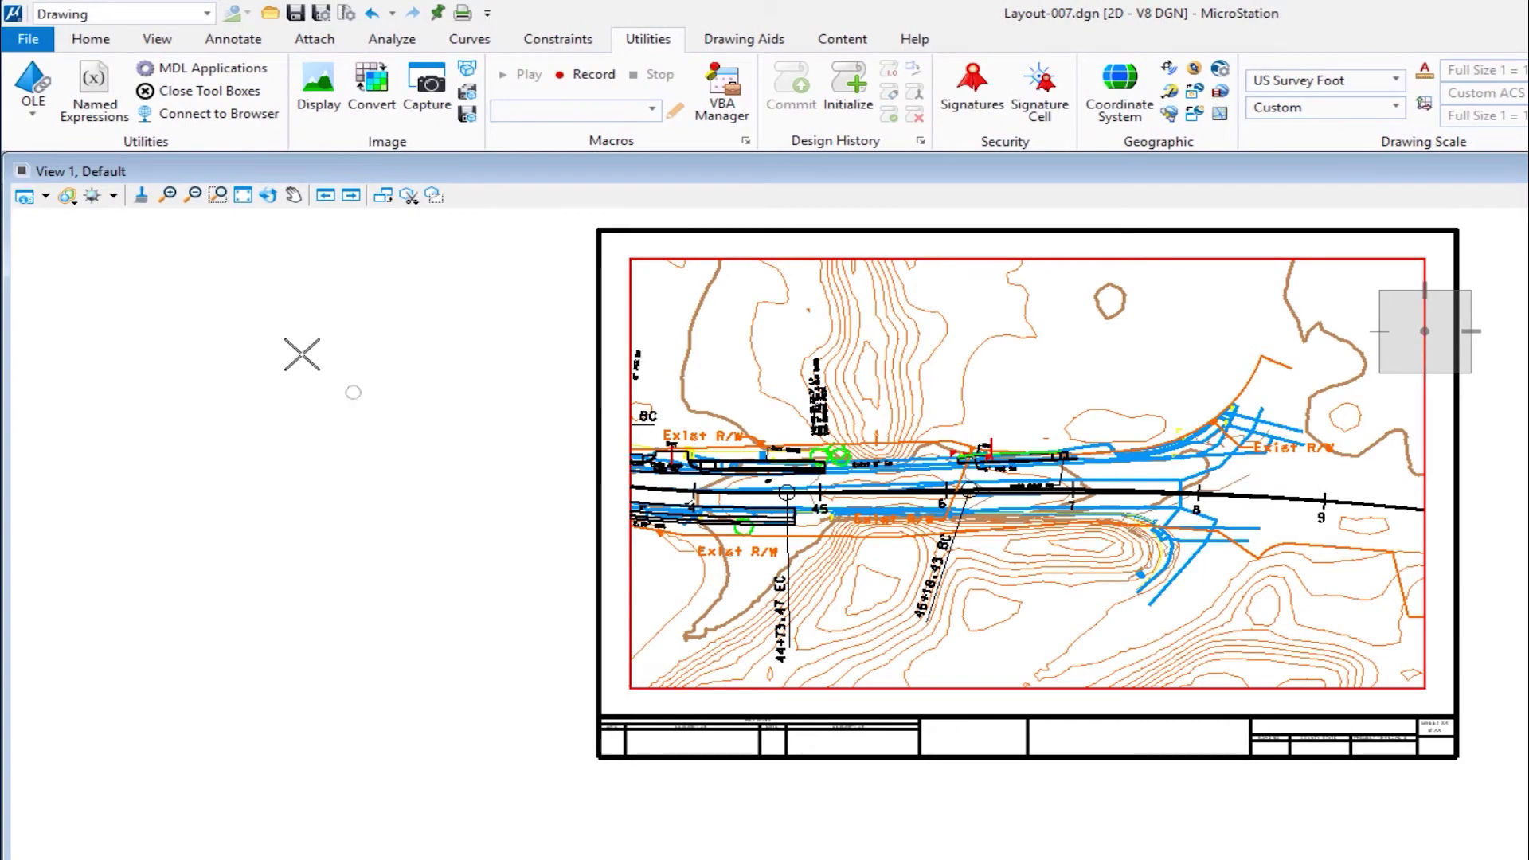
# Step: Preview the Street Map, Aerial and Hybrid background maps in View 1, and set the background map type back to None
pyautogui.click(25, 197)
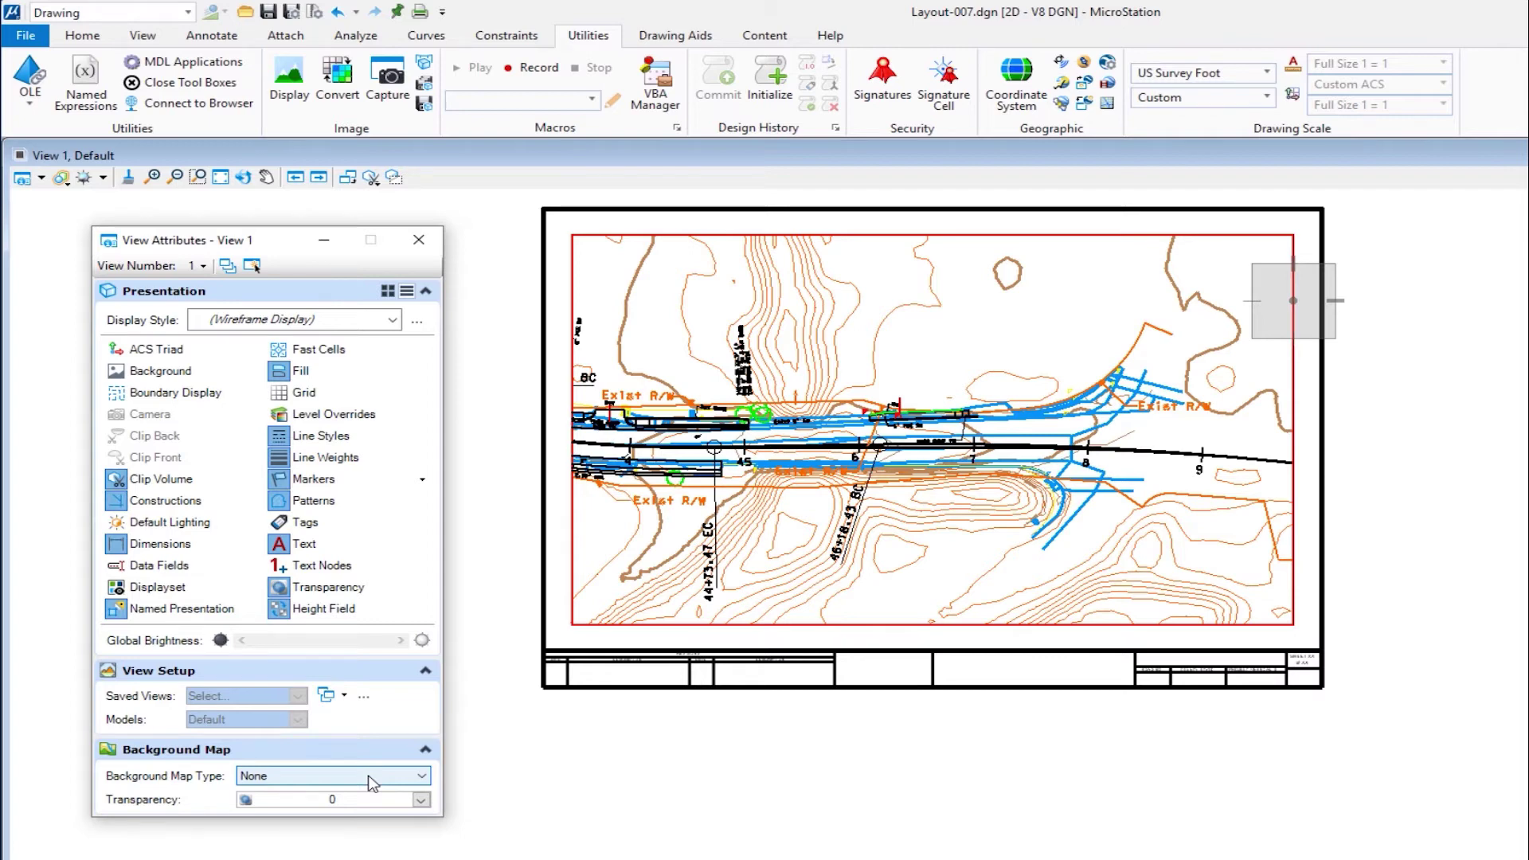
pyautogui.click(373, 777)
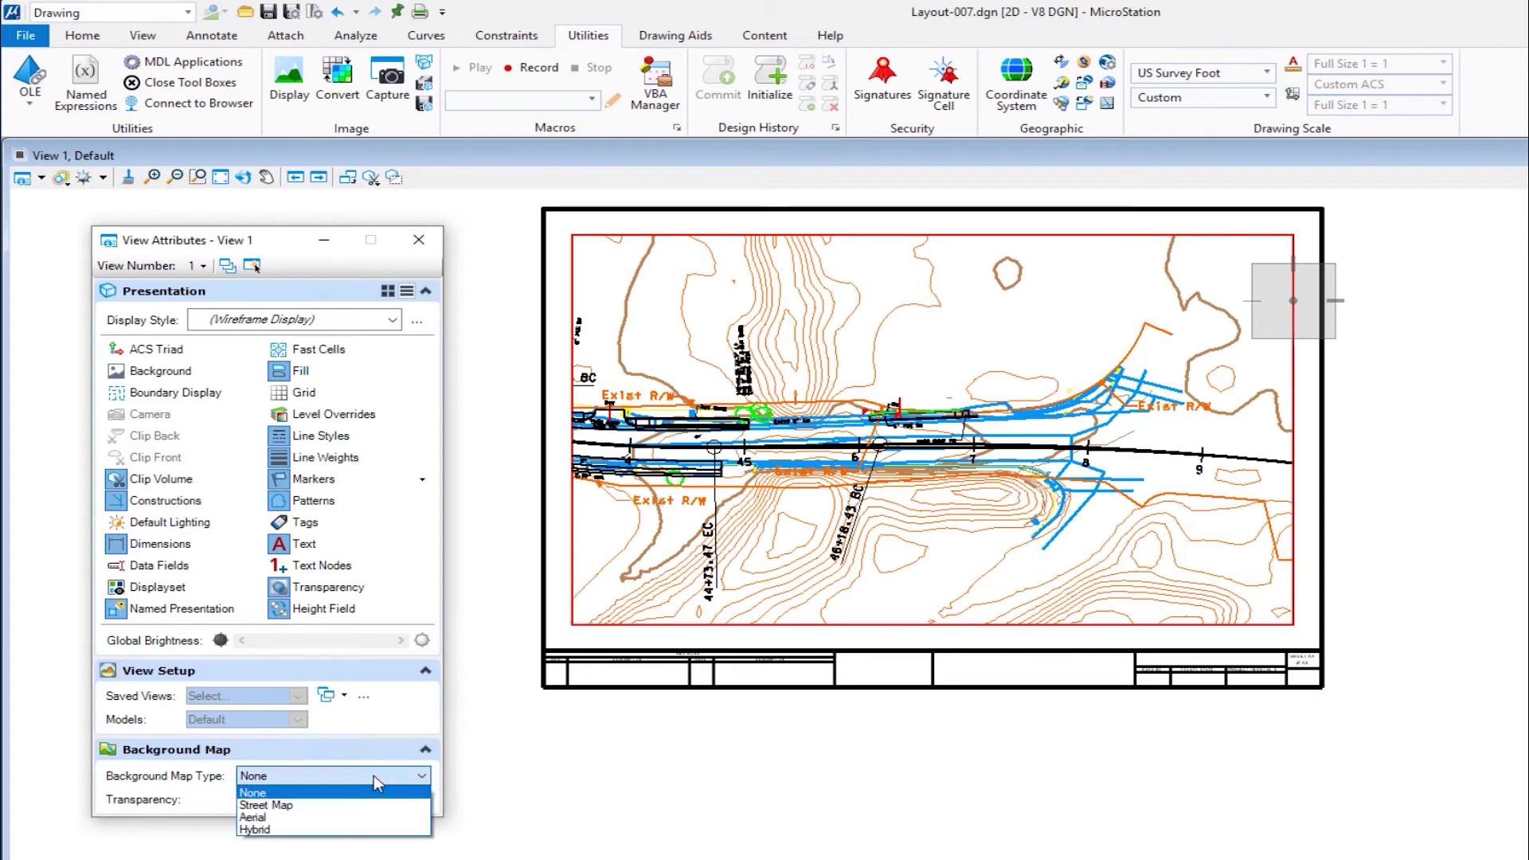
pyautogui.click(315, 805)
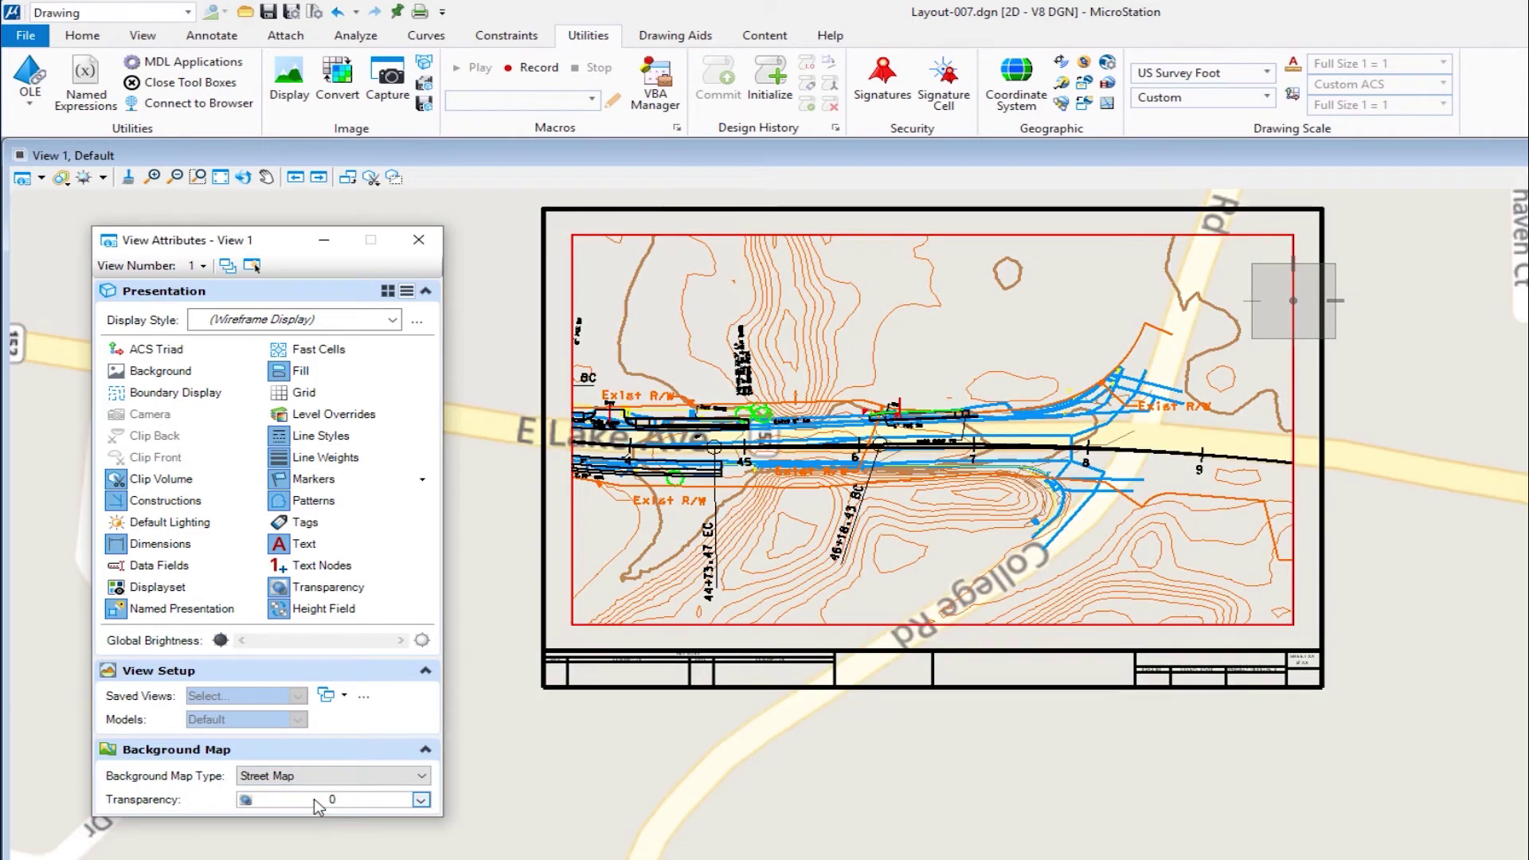
pyautogui.click(312, 779)
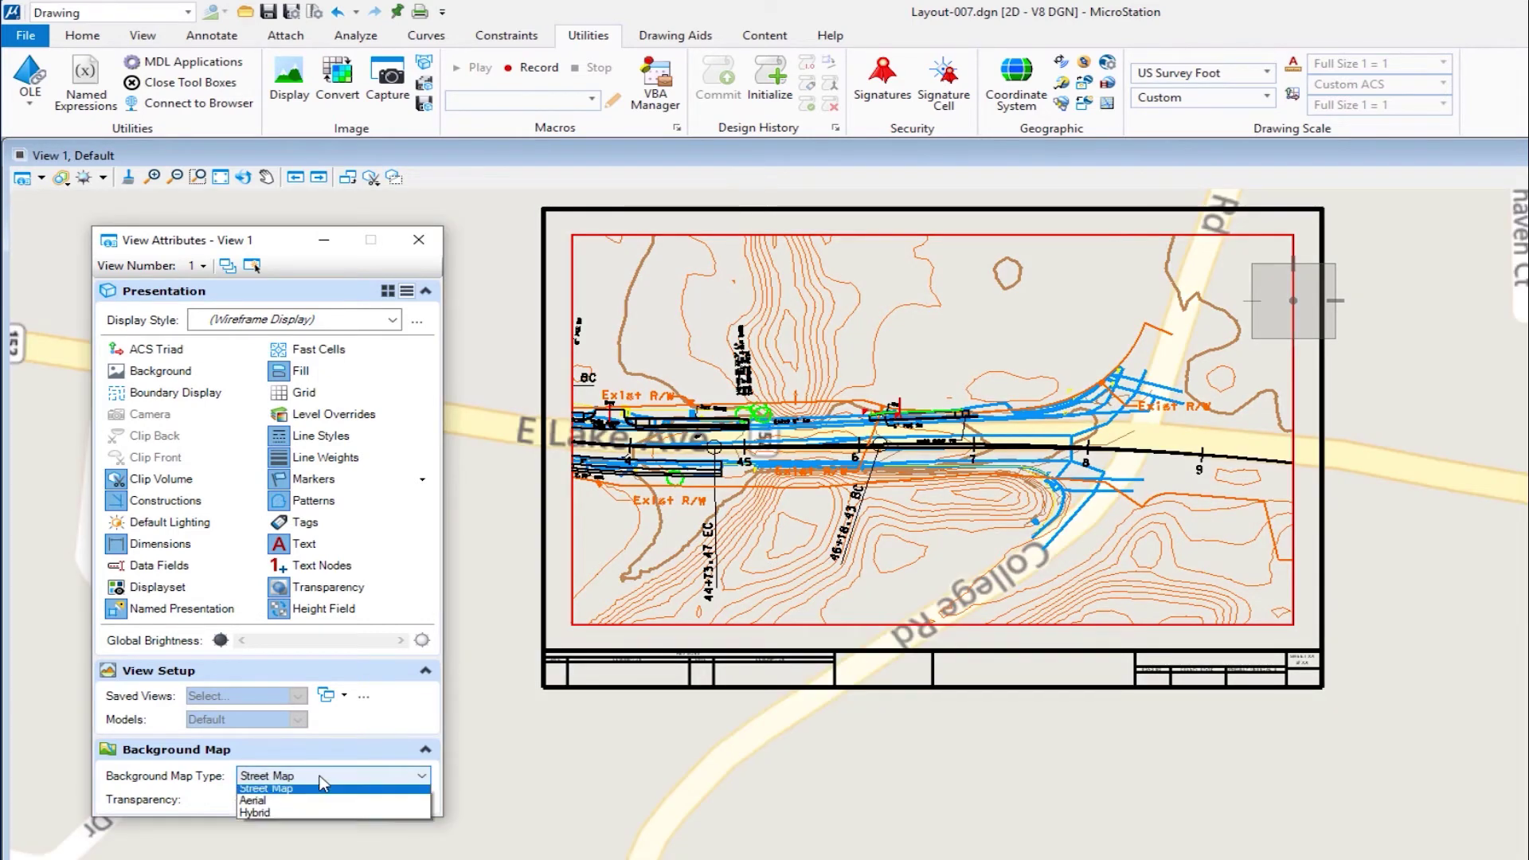
pyautogui.click(267, 817)
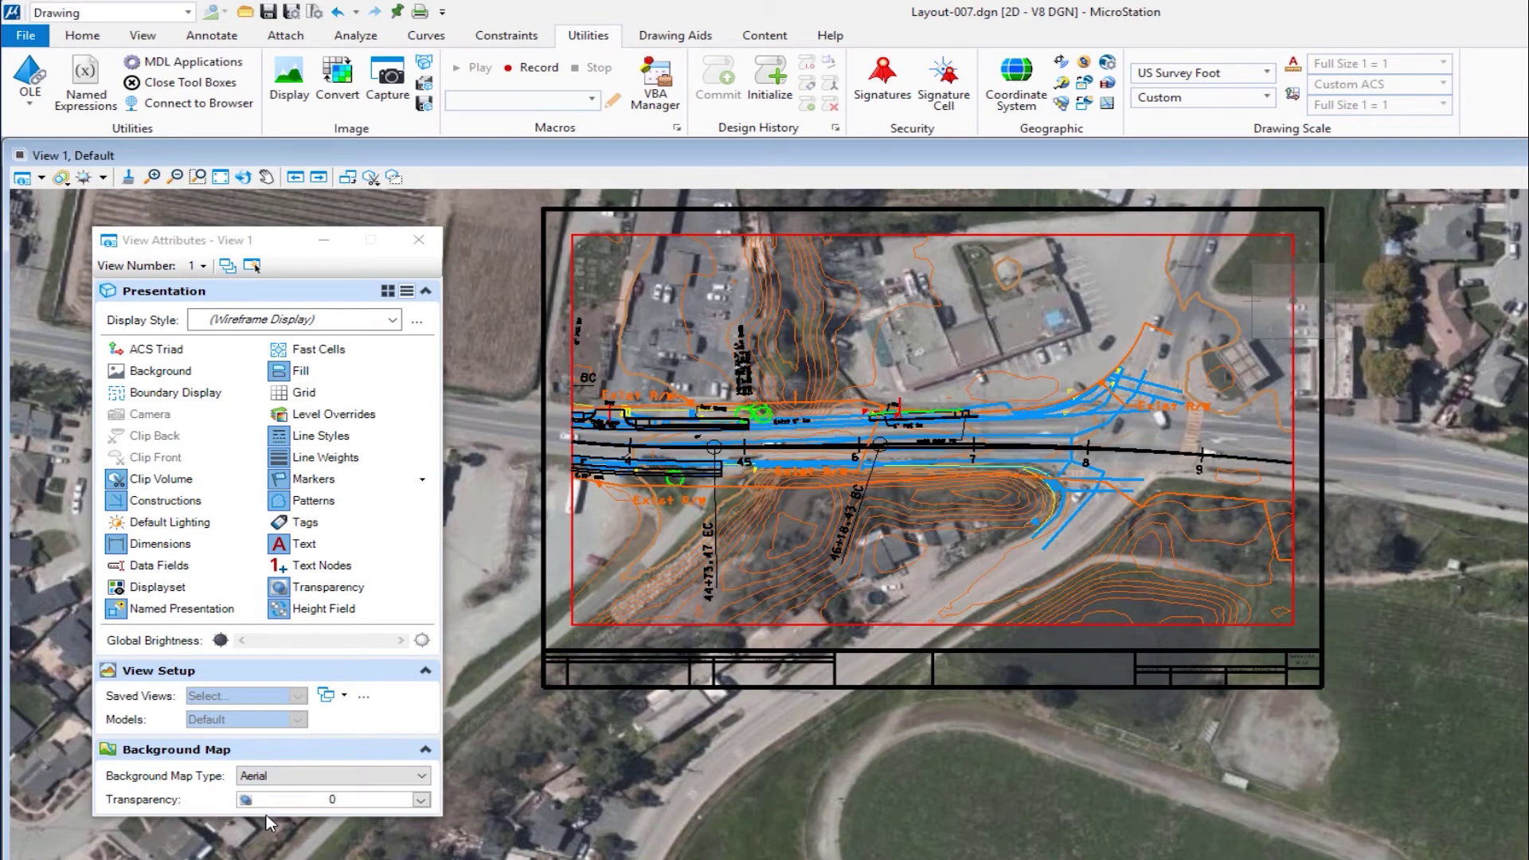
pyautogui.click(294, 774)
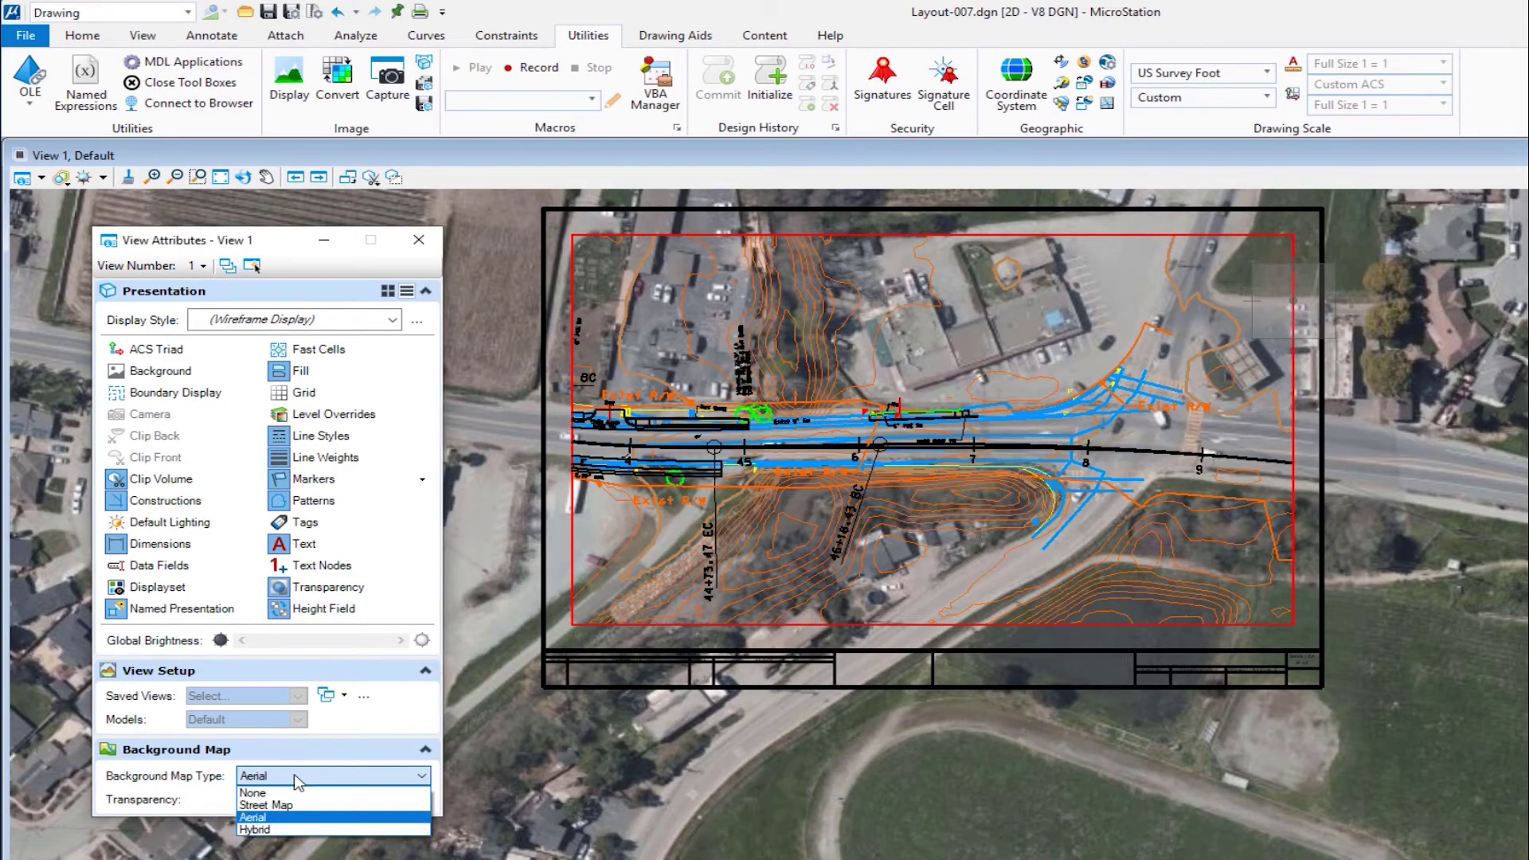
pyautogui.click(257, 829)
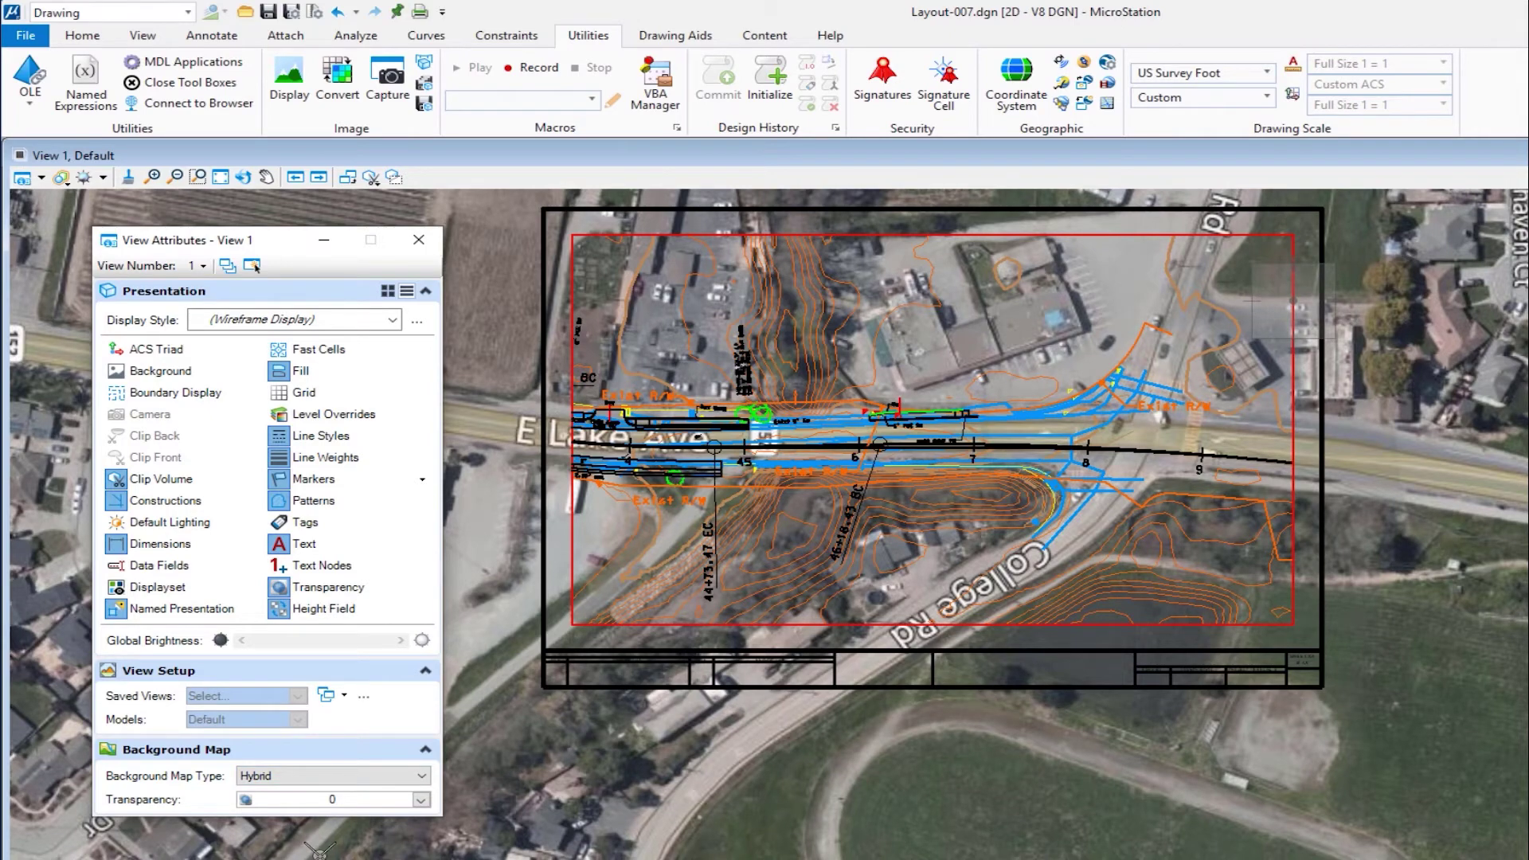
pyautogui.click(303, 777)
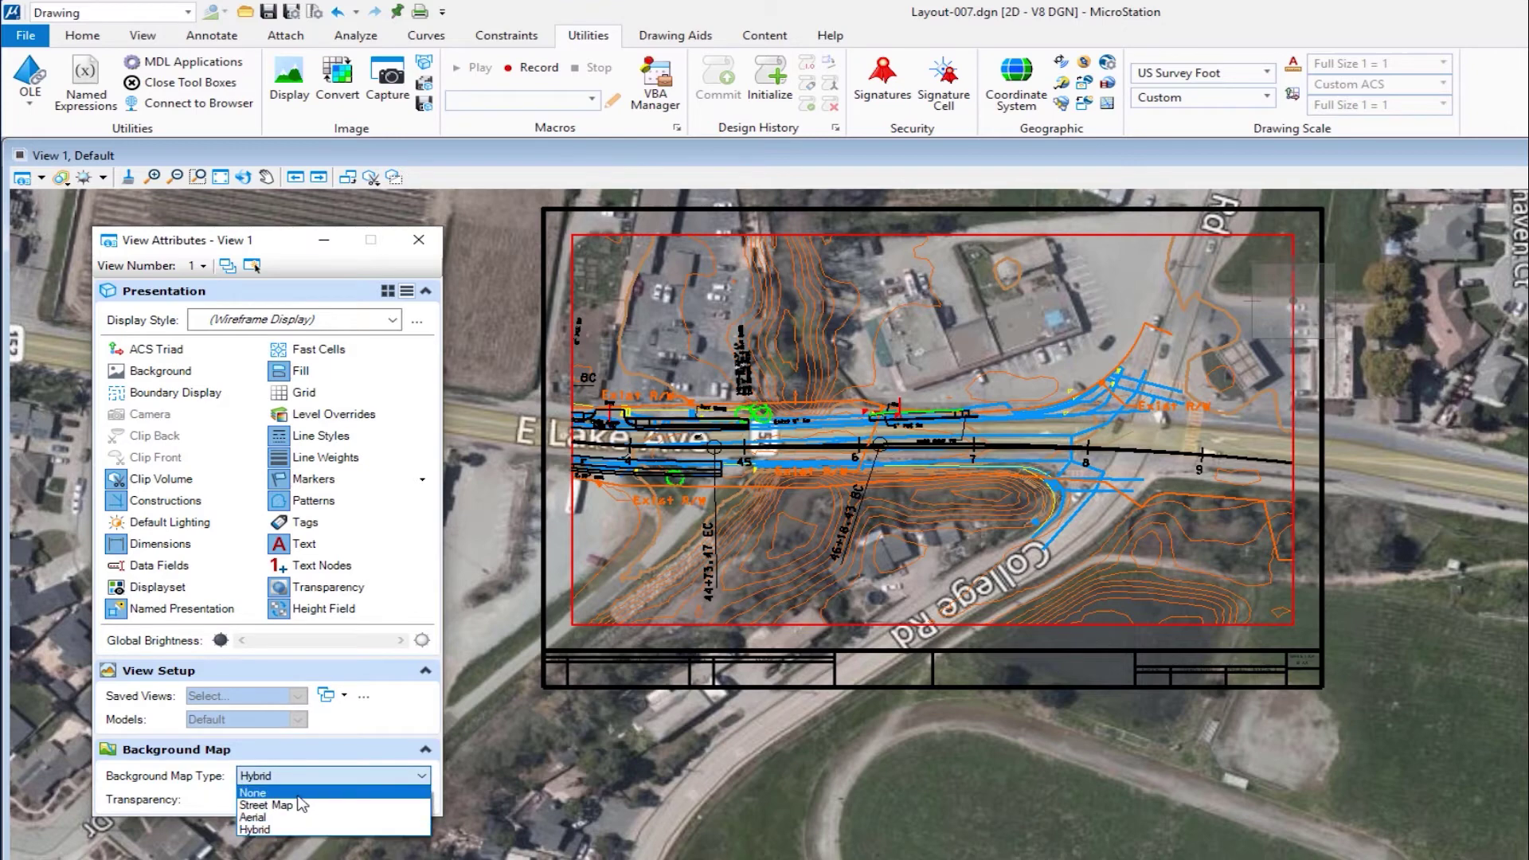
pyautogui.click(301, 801)
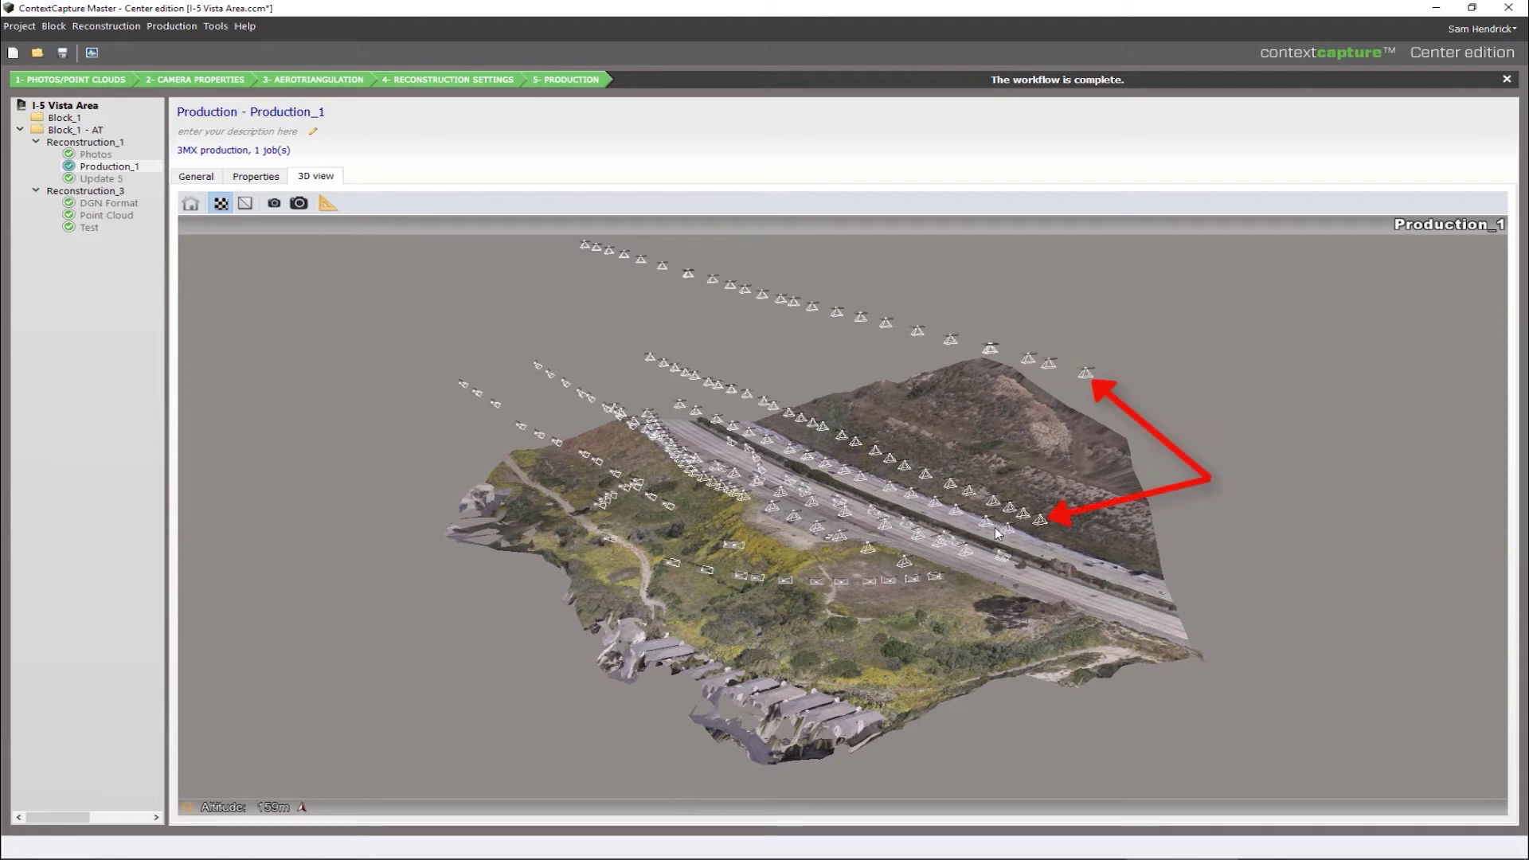
# Step: Examine the I-5 Vista Area reality mesh and its camera positions from several angles in ContextCapture, and return to MicroStation
pyautogui.moveTo(947, 559)
pyautogui.mouseDown()
pyautogui.moveTo(694, 509)
pyautogui.moveTo(714, 481)
pyautogui.moveTo(905, 479)
pyautogui.moveTo(1061, 544)
pyautogui.moveTo(949, 611)
pyautogui.mouseUp()
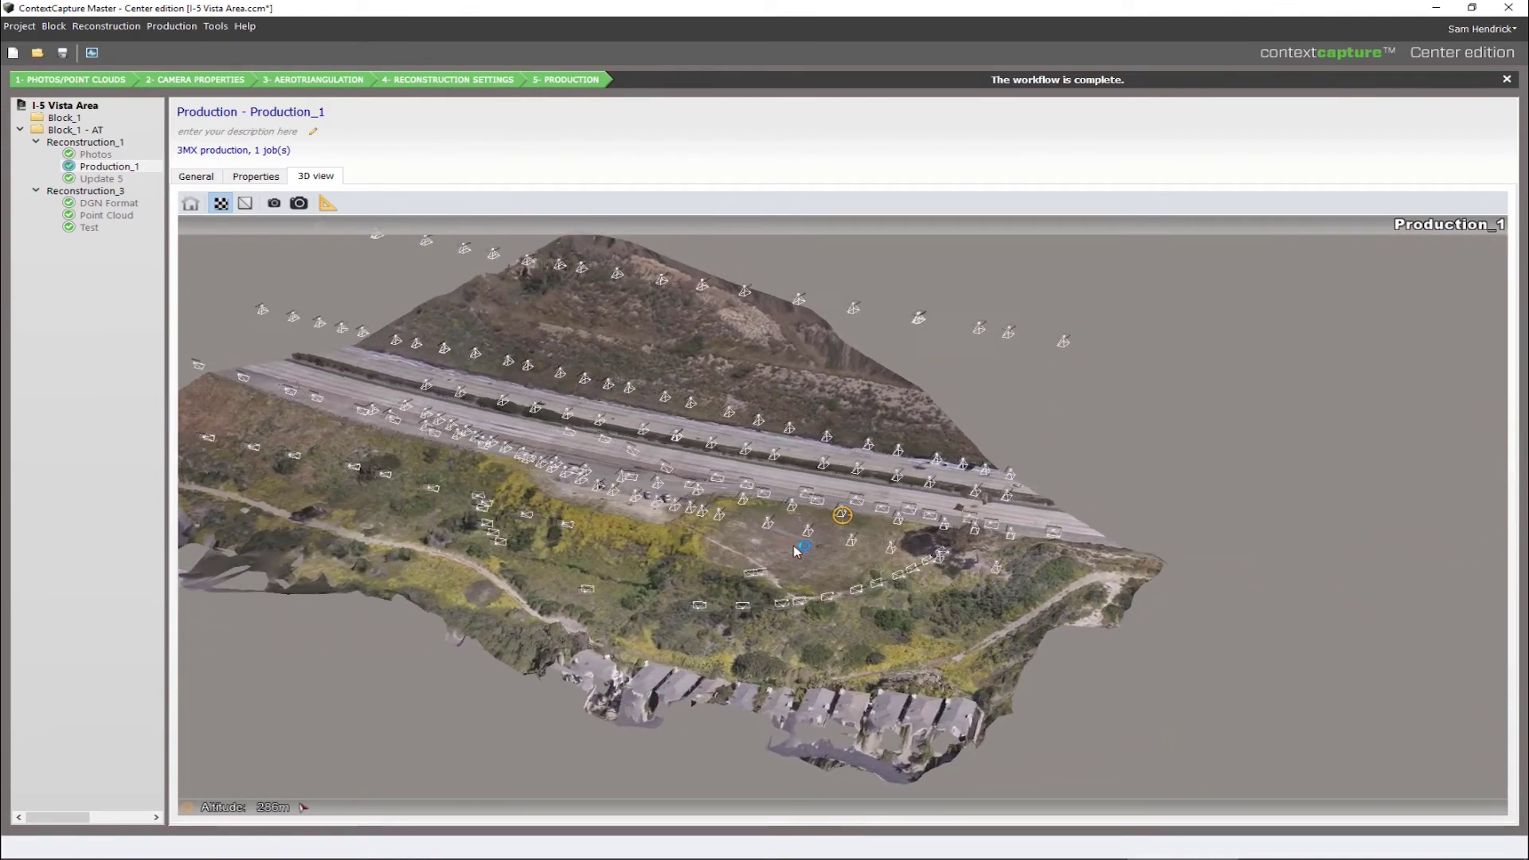
pyautogui.moveTo(598, 590); pyautogui.dragTo(672, 587, button='right')
pyautogui.moveTo(673, 587)
pyautogui.mouseDown()
pyautogui.moveTo(977, 570)
pyautogui.moveTo(1276, 518)
pyautogui.moveTo(1115, 540)
pyautogui.moveTo(979, 535)
pyautogui.moveTo(689, 579)
pyautogui.mouseUp()
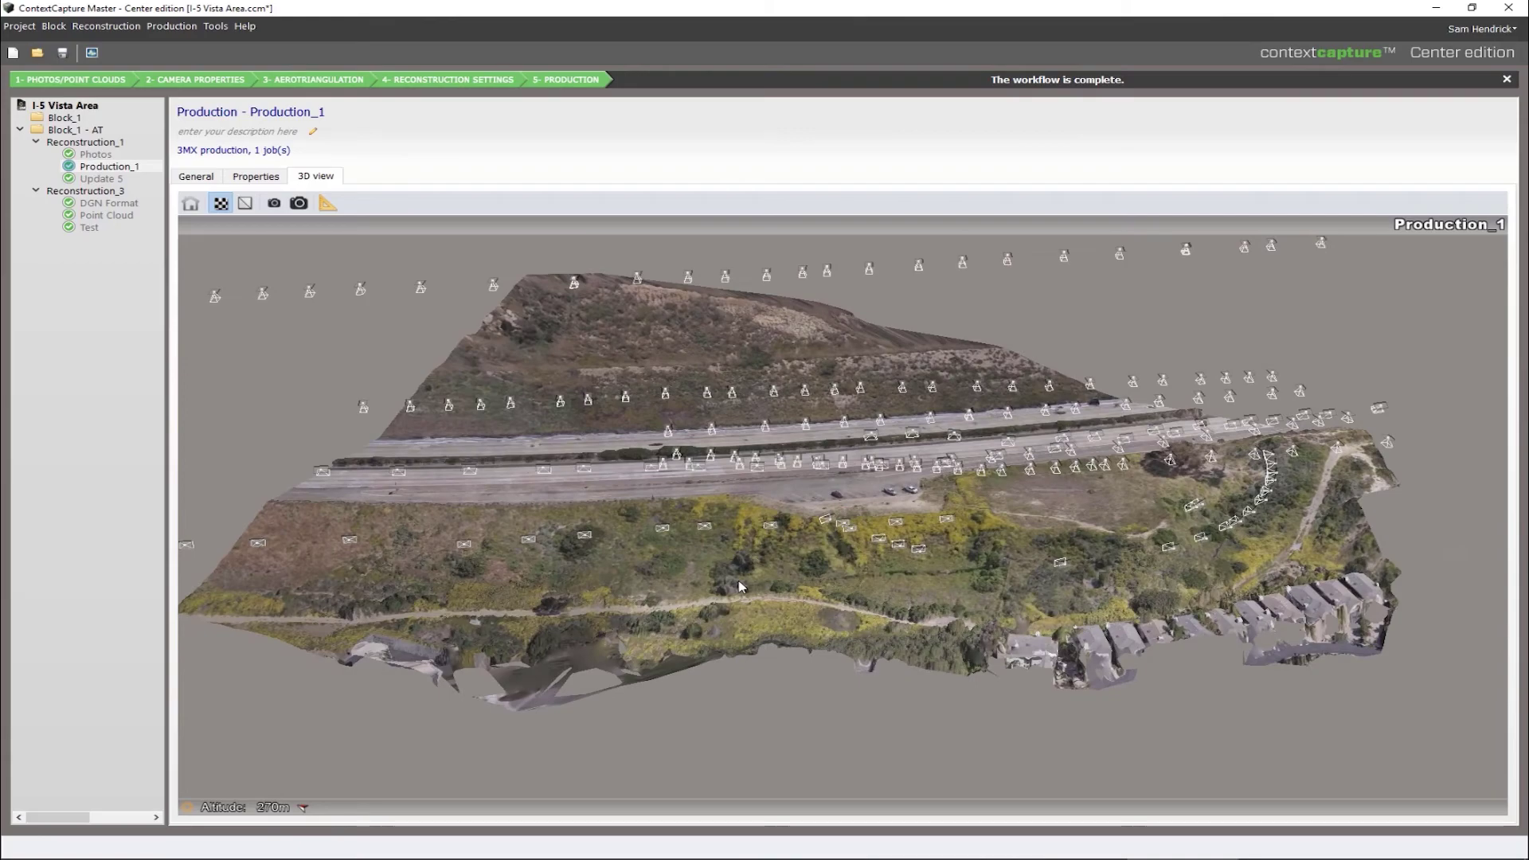
pyautogui.hotkey('alt', 'Tab')
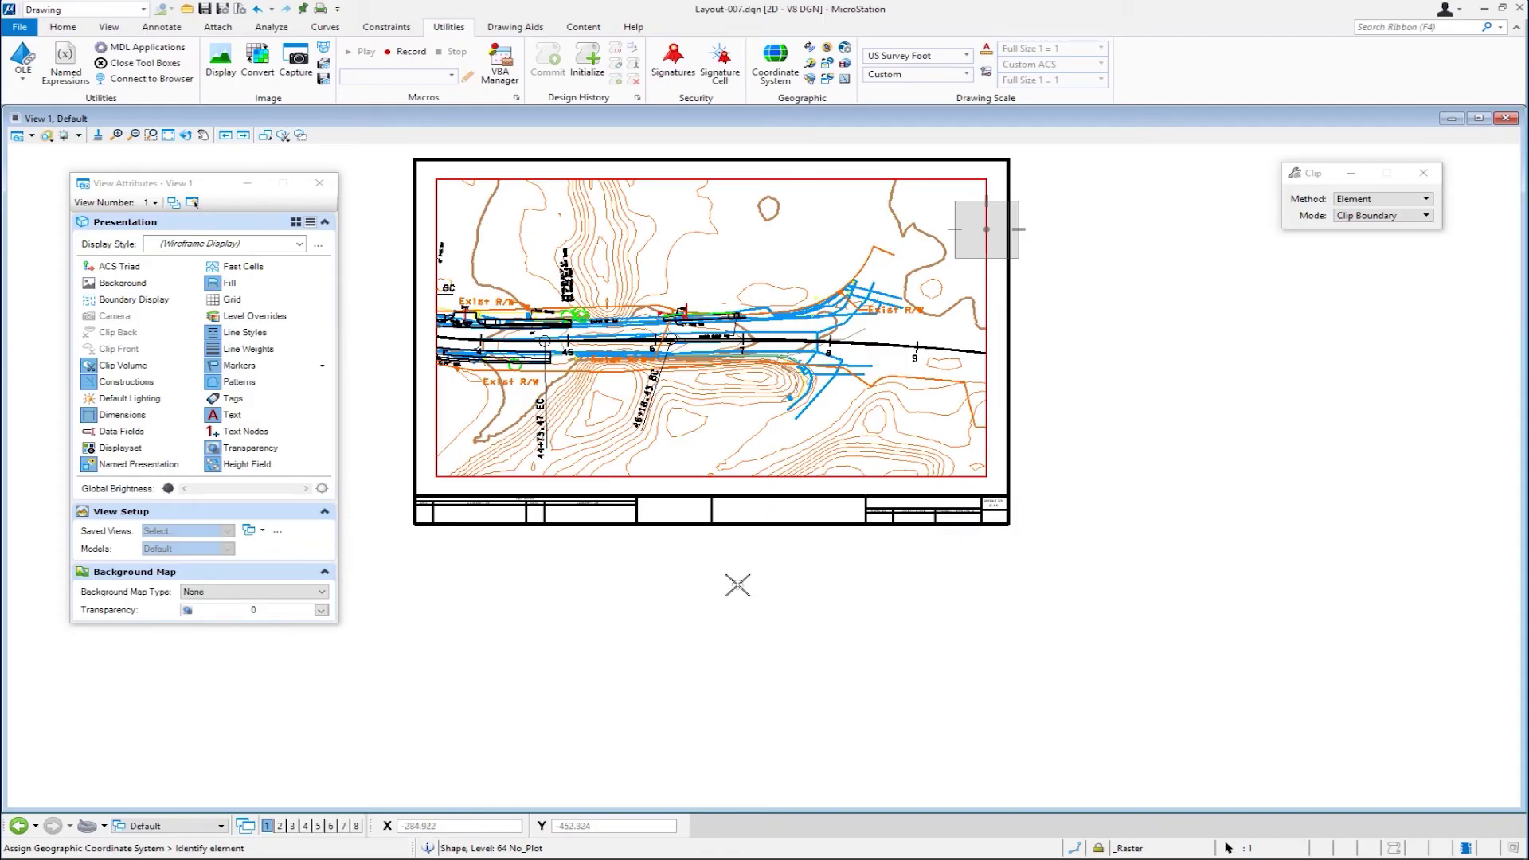
pyautogui.click(265, 136)
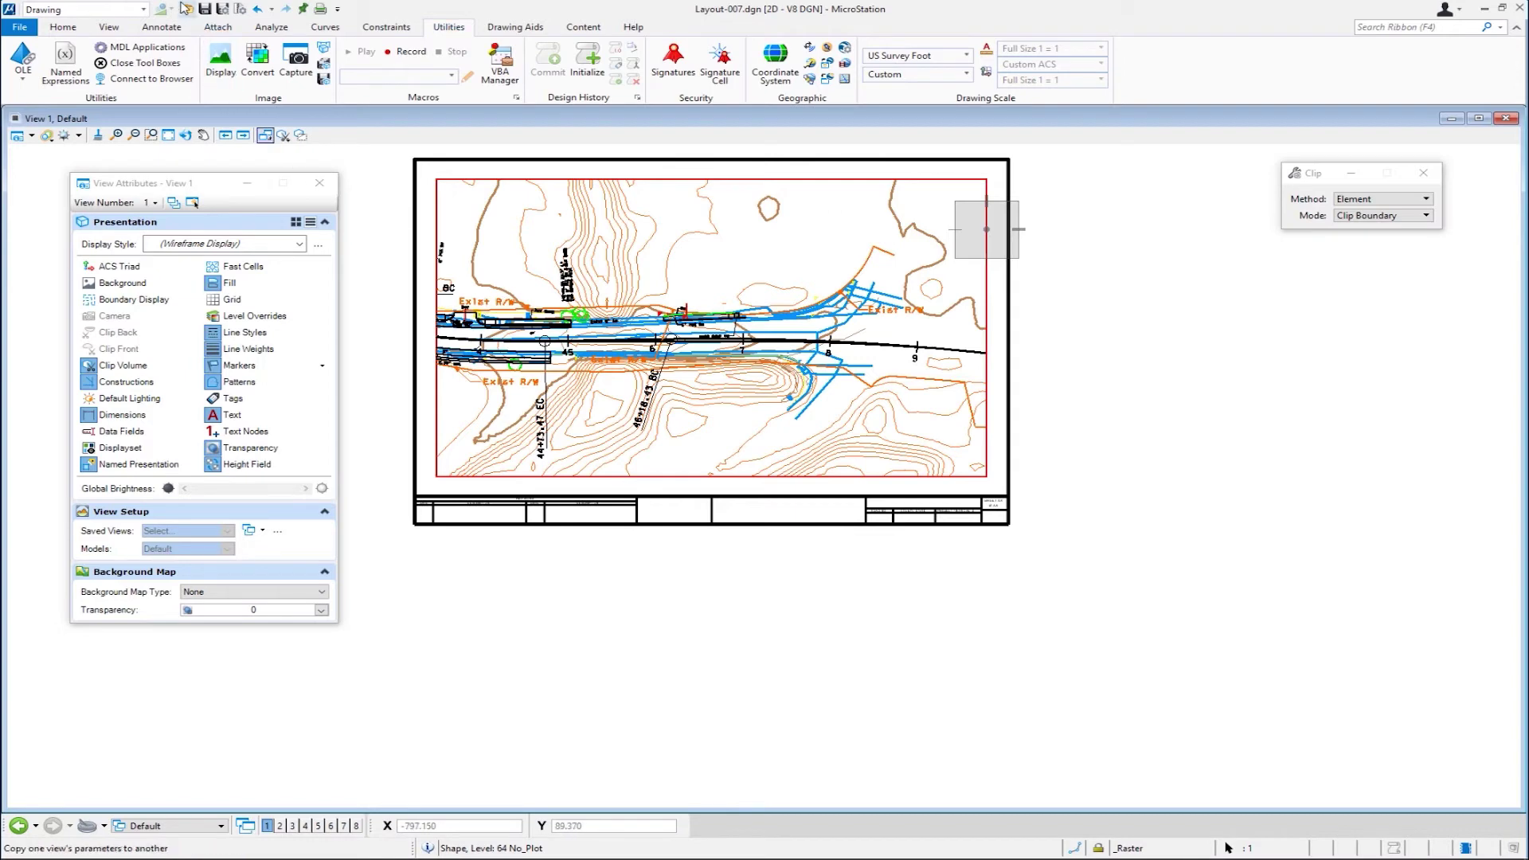
# Step: Open the Vista Point.dgn file from the Video 9 dgn folder
pyautogui.click(186, 9)
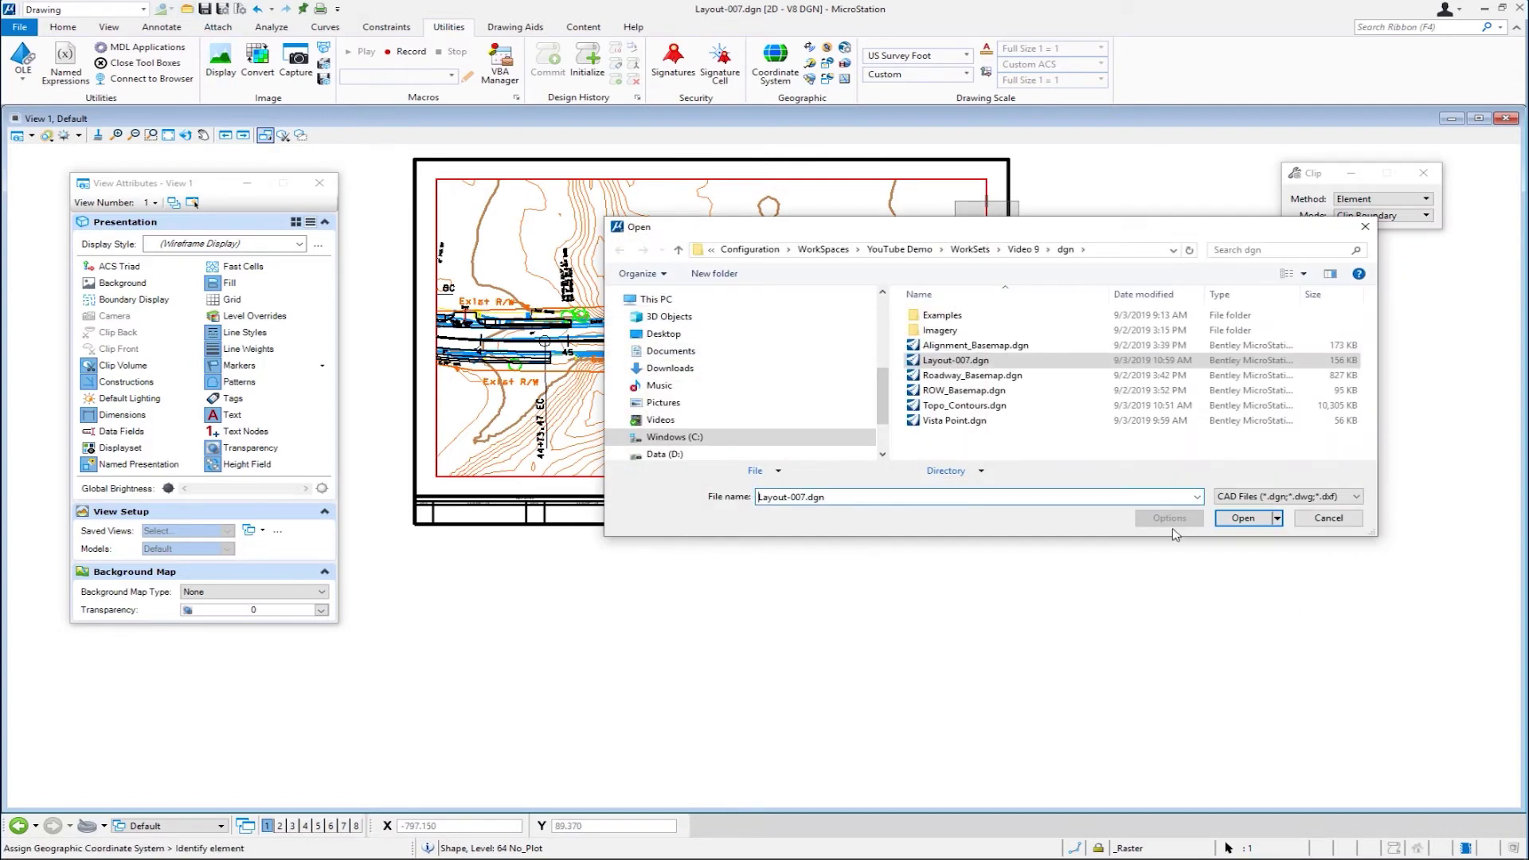
pyautogui.click(952, 422)
pyautogui.click(1242, 517)
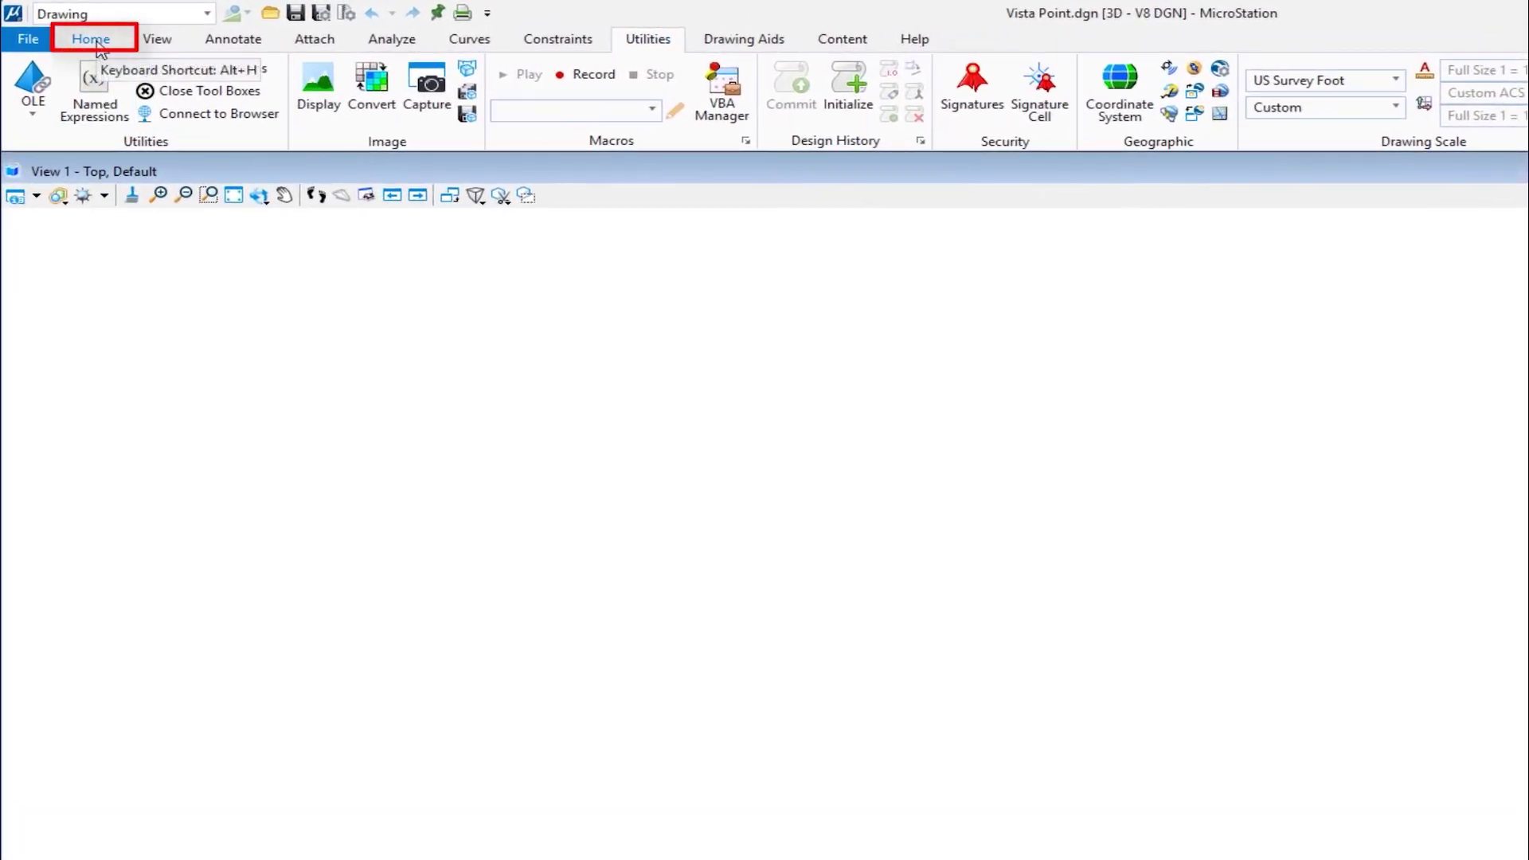
# Step: Attach the Vista Point.3sm reality mesh without applying its geographic coordinate system, and move the attachments window clear of the mesh
pyautogui.click(98, 44)
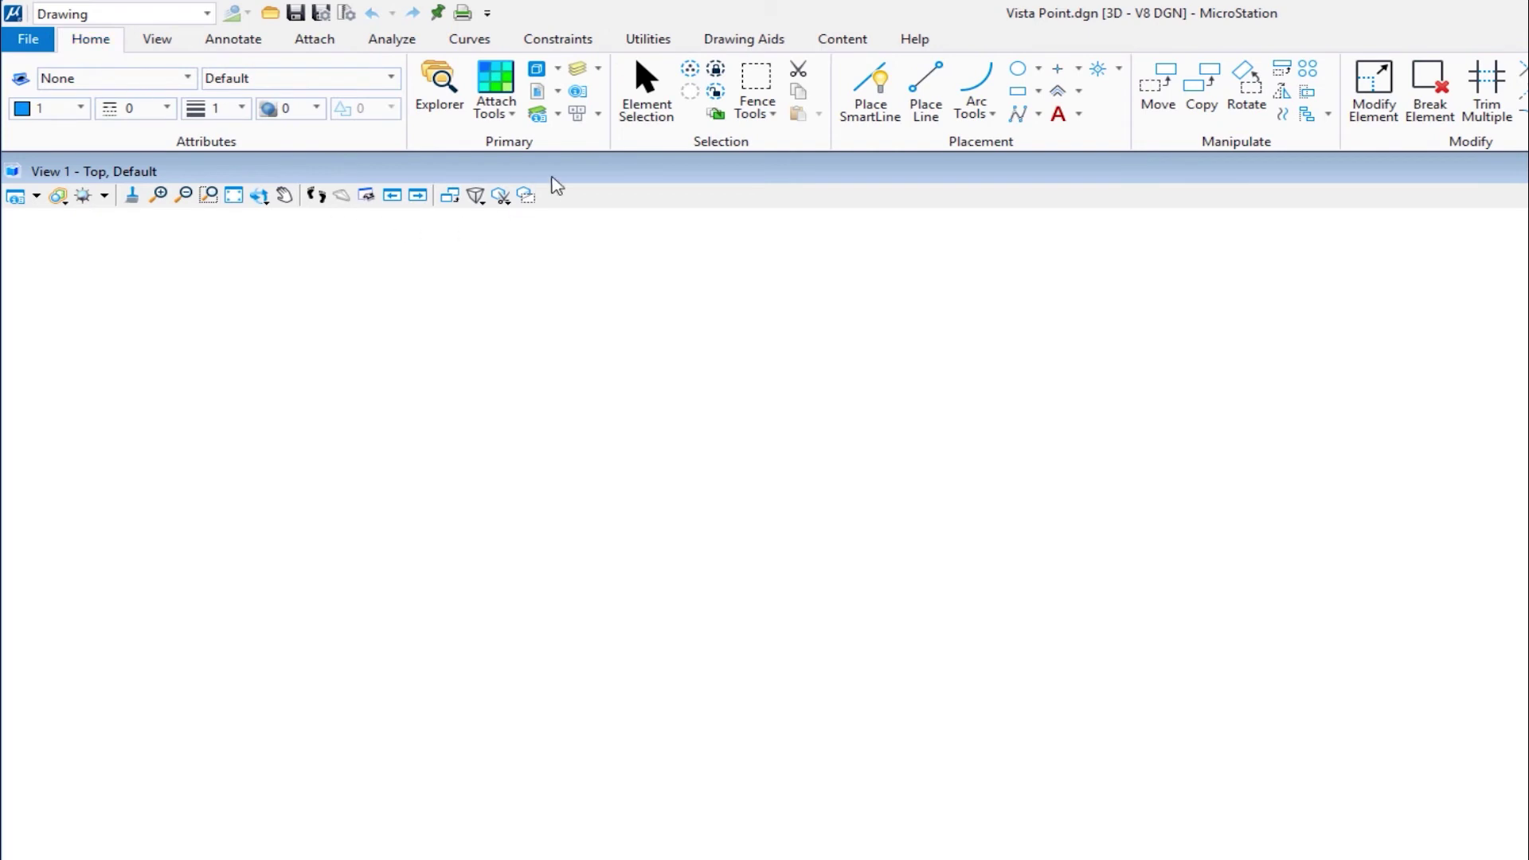
pyautogui.click(511, 117)
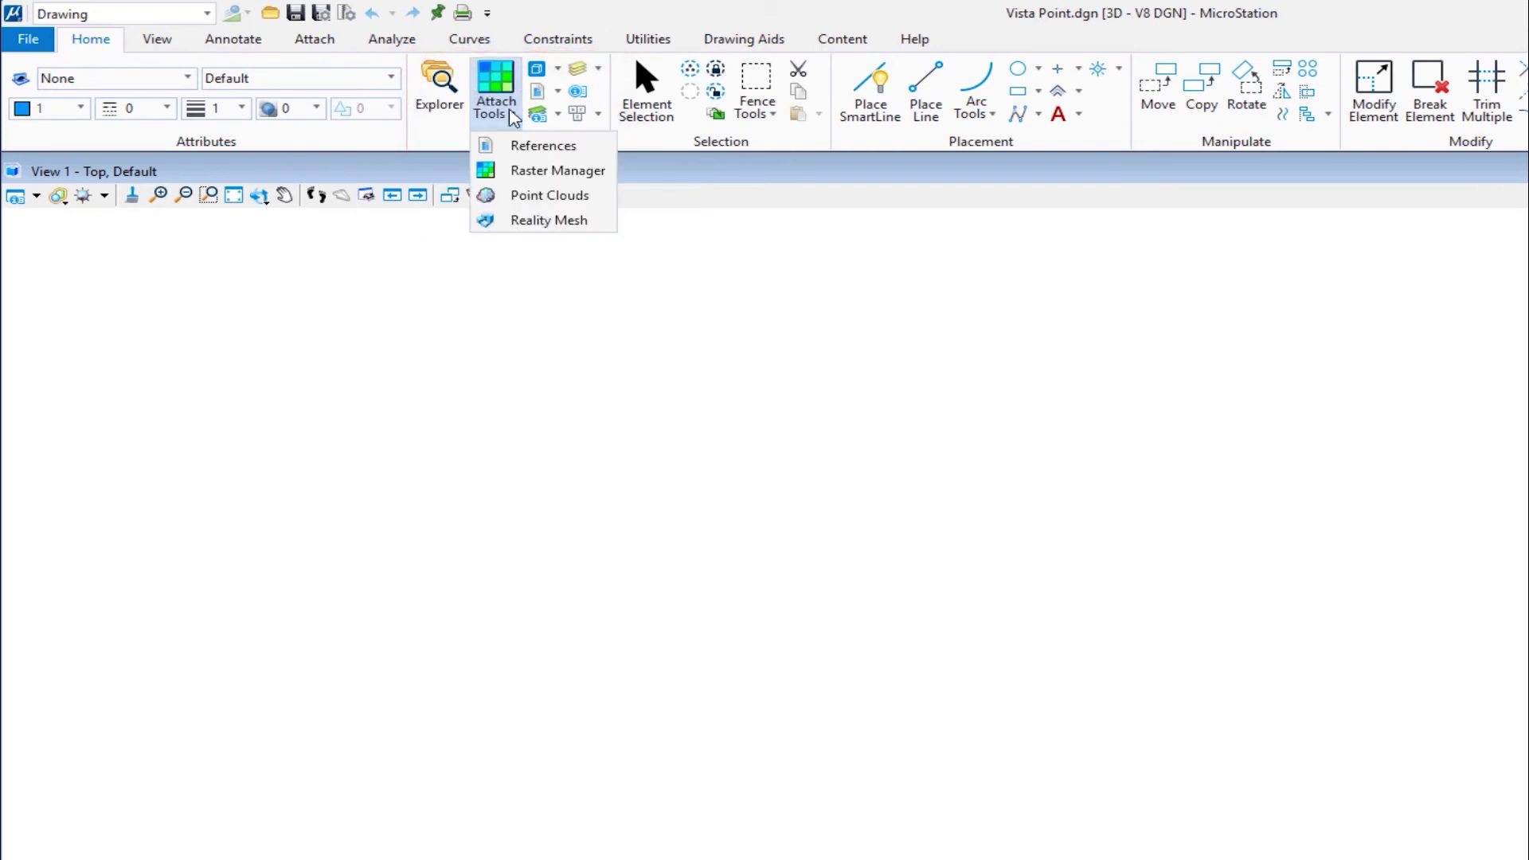
pyautogui.click(549, 220)
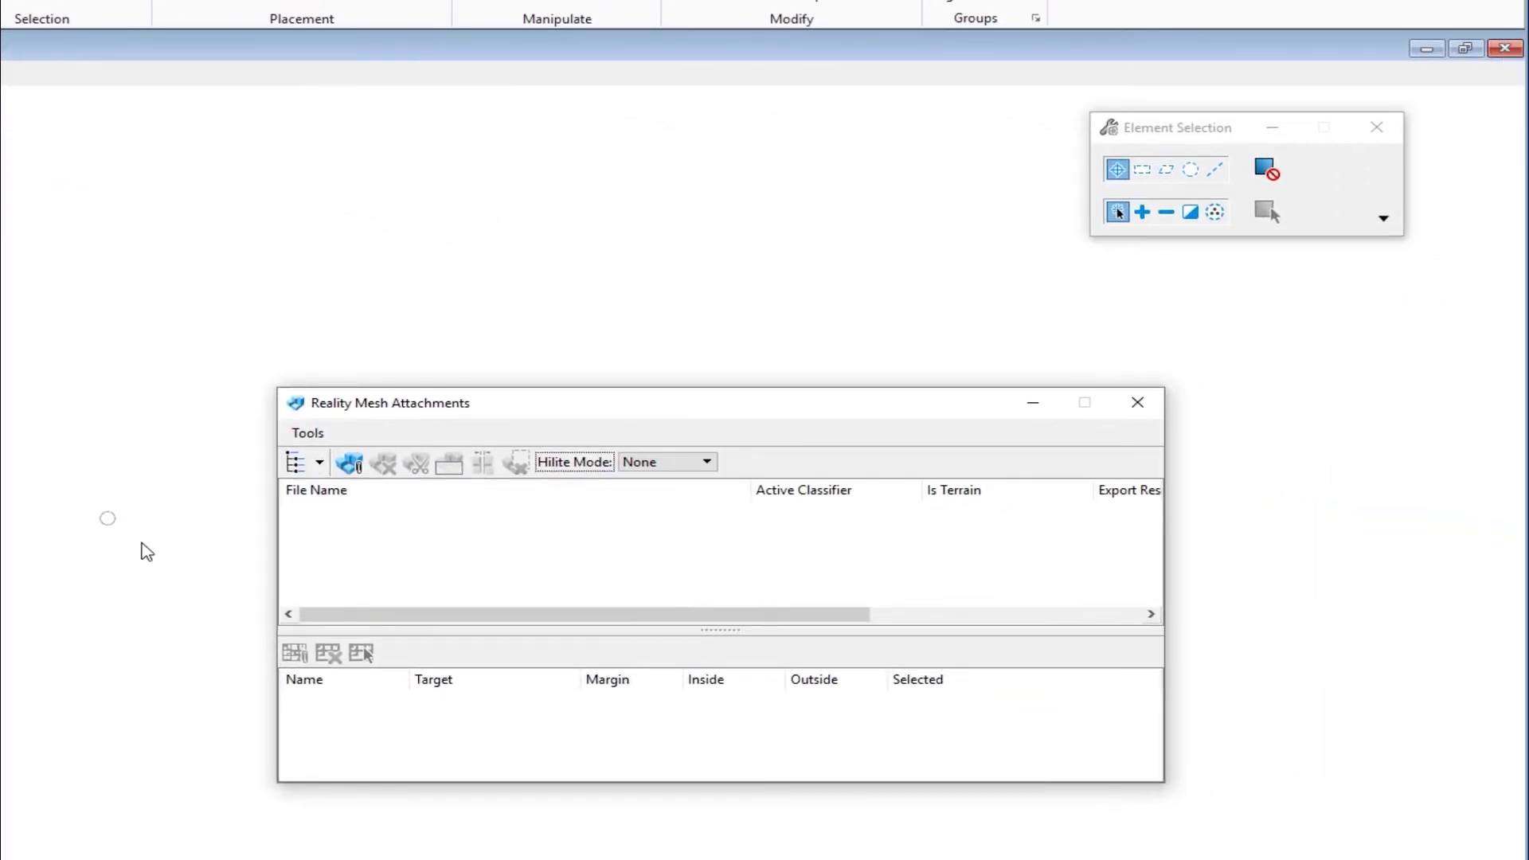
pyautogui.moveTo(521, 414); pyautogui.dragTo(390, 433)
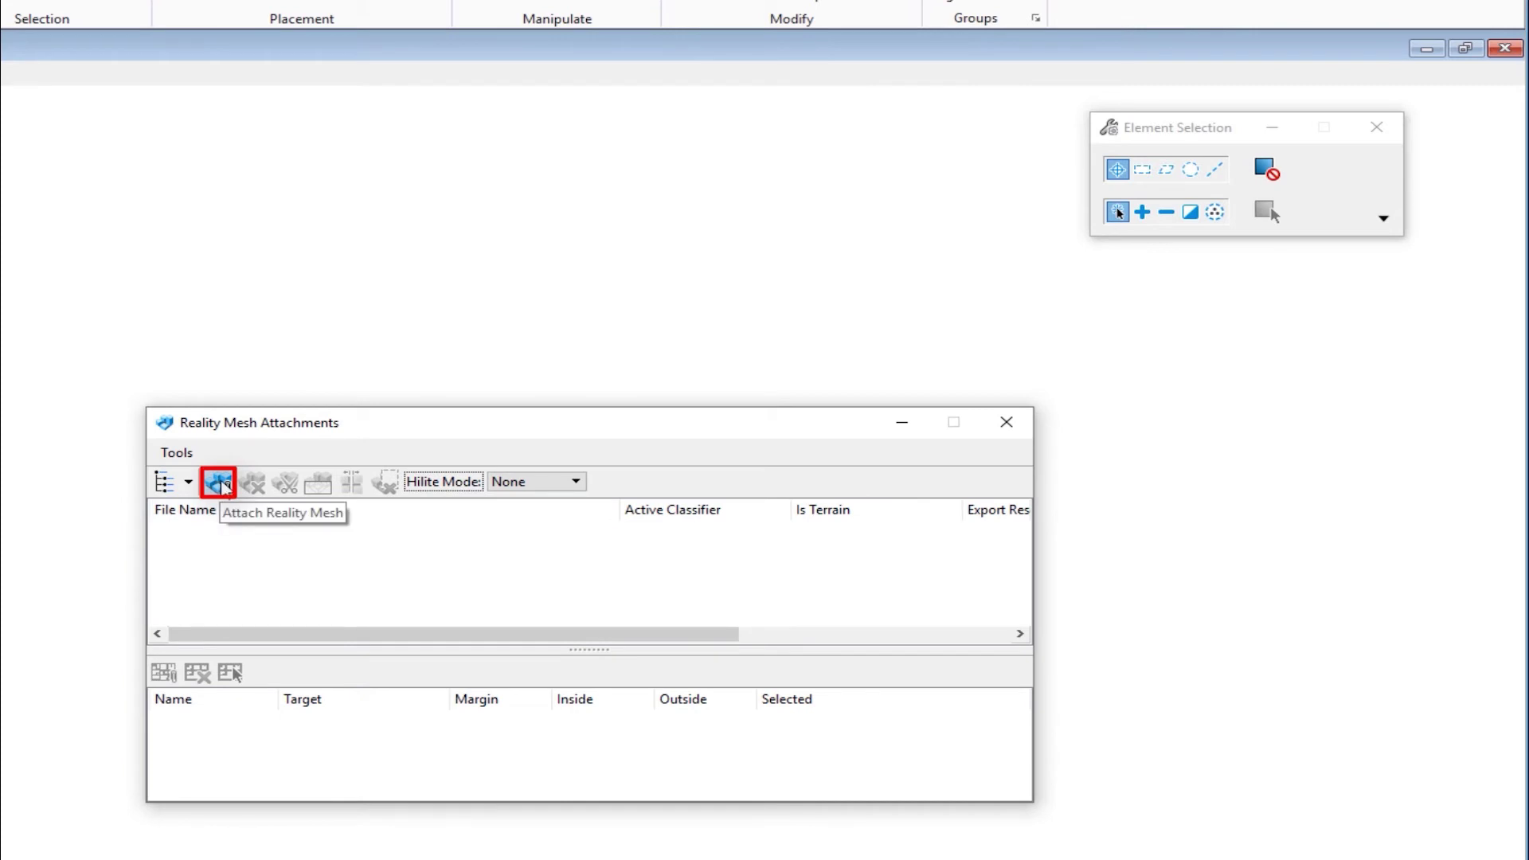
pyautogui.click(219, 482)
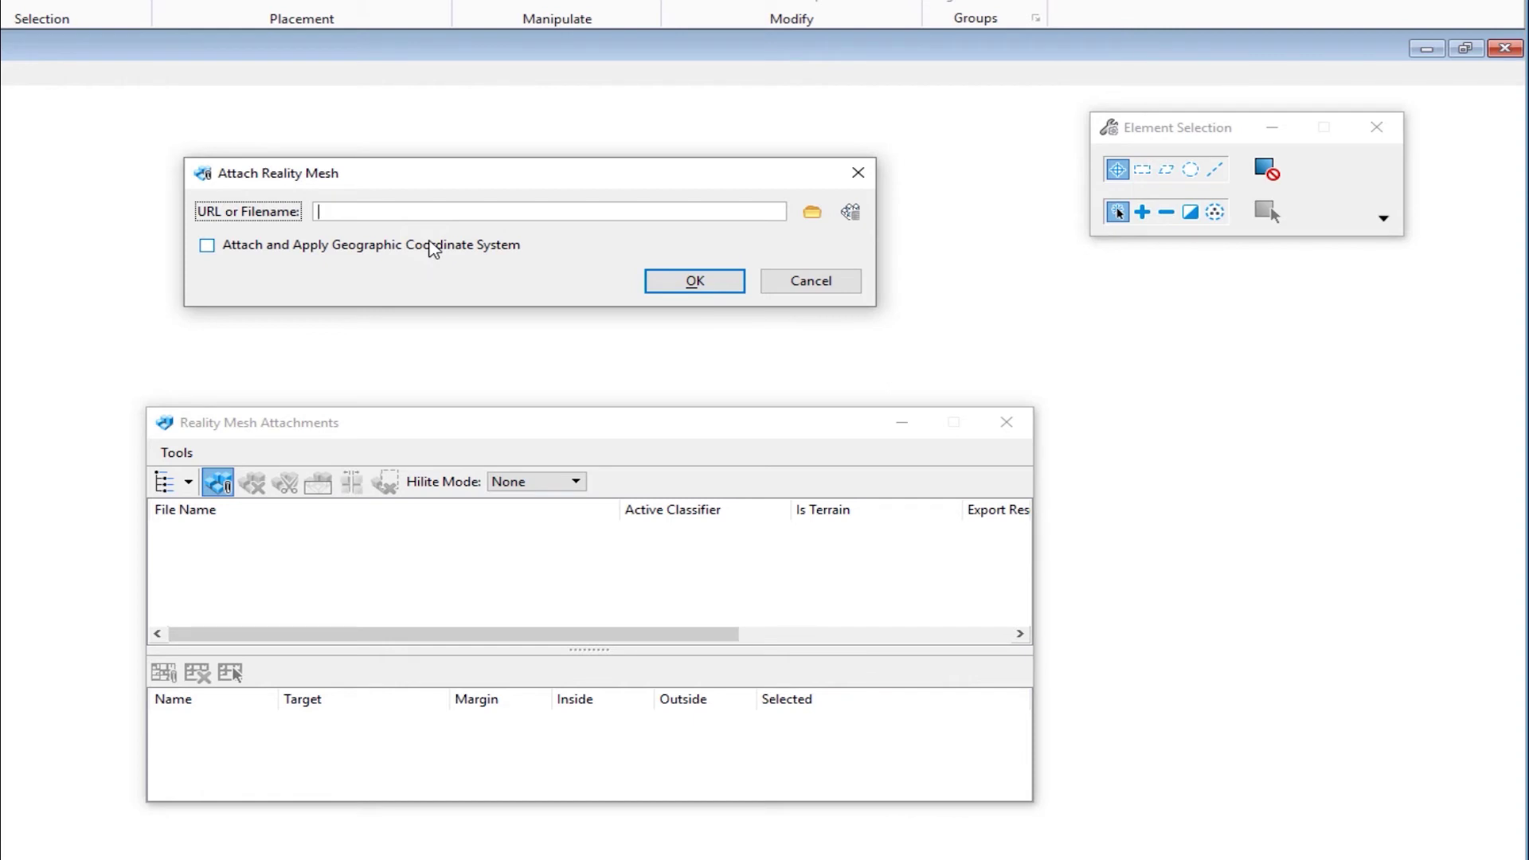
pyautogui.click(812, 213)
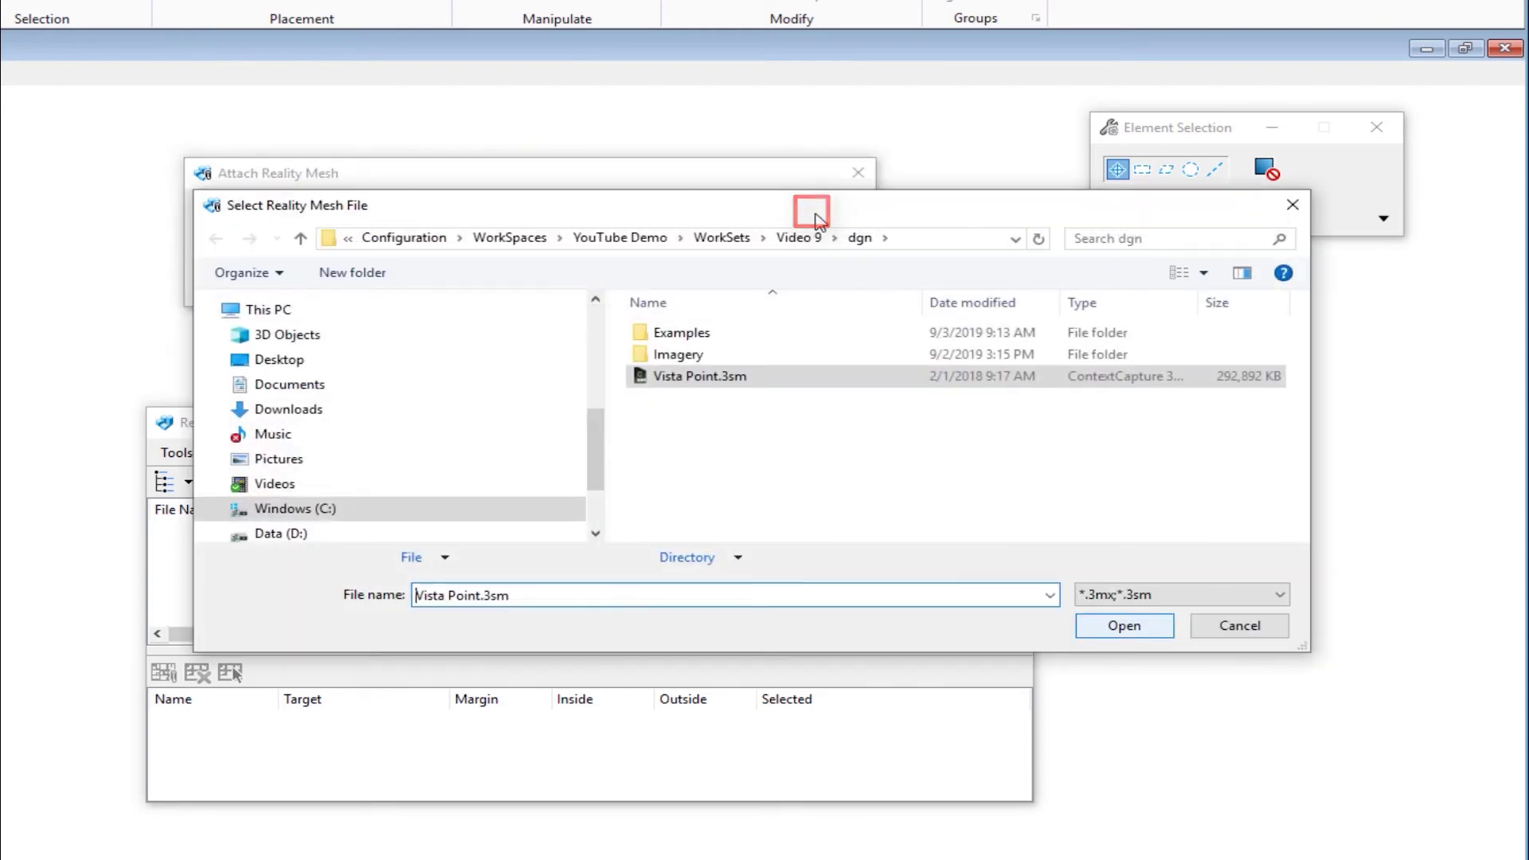
pyautogui.click(642, 383)
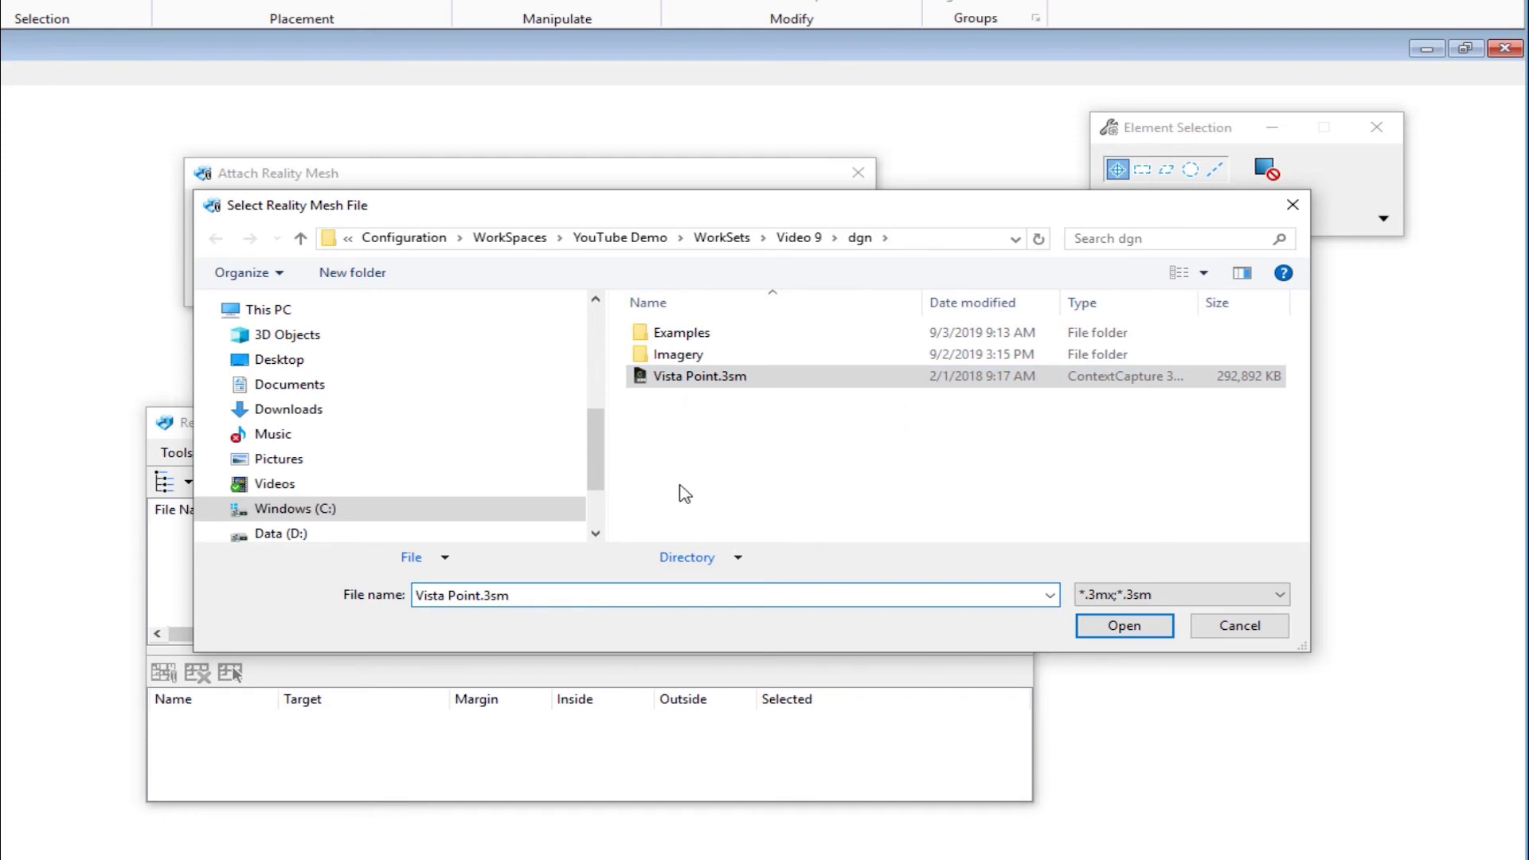
pyautogui.click(1124, 626)
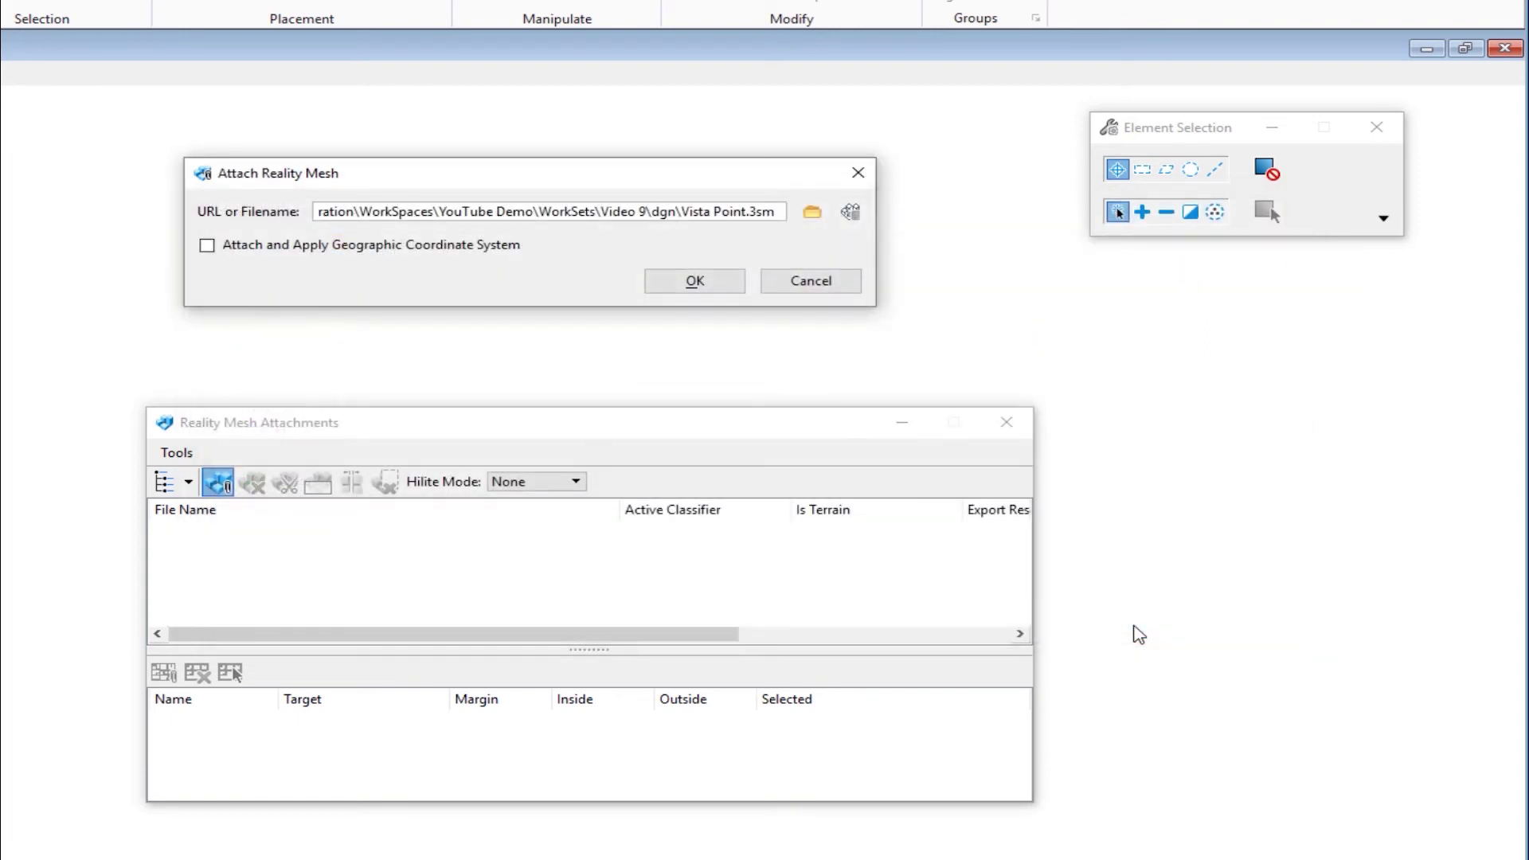
pyautogui.click(694, 281)
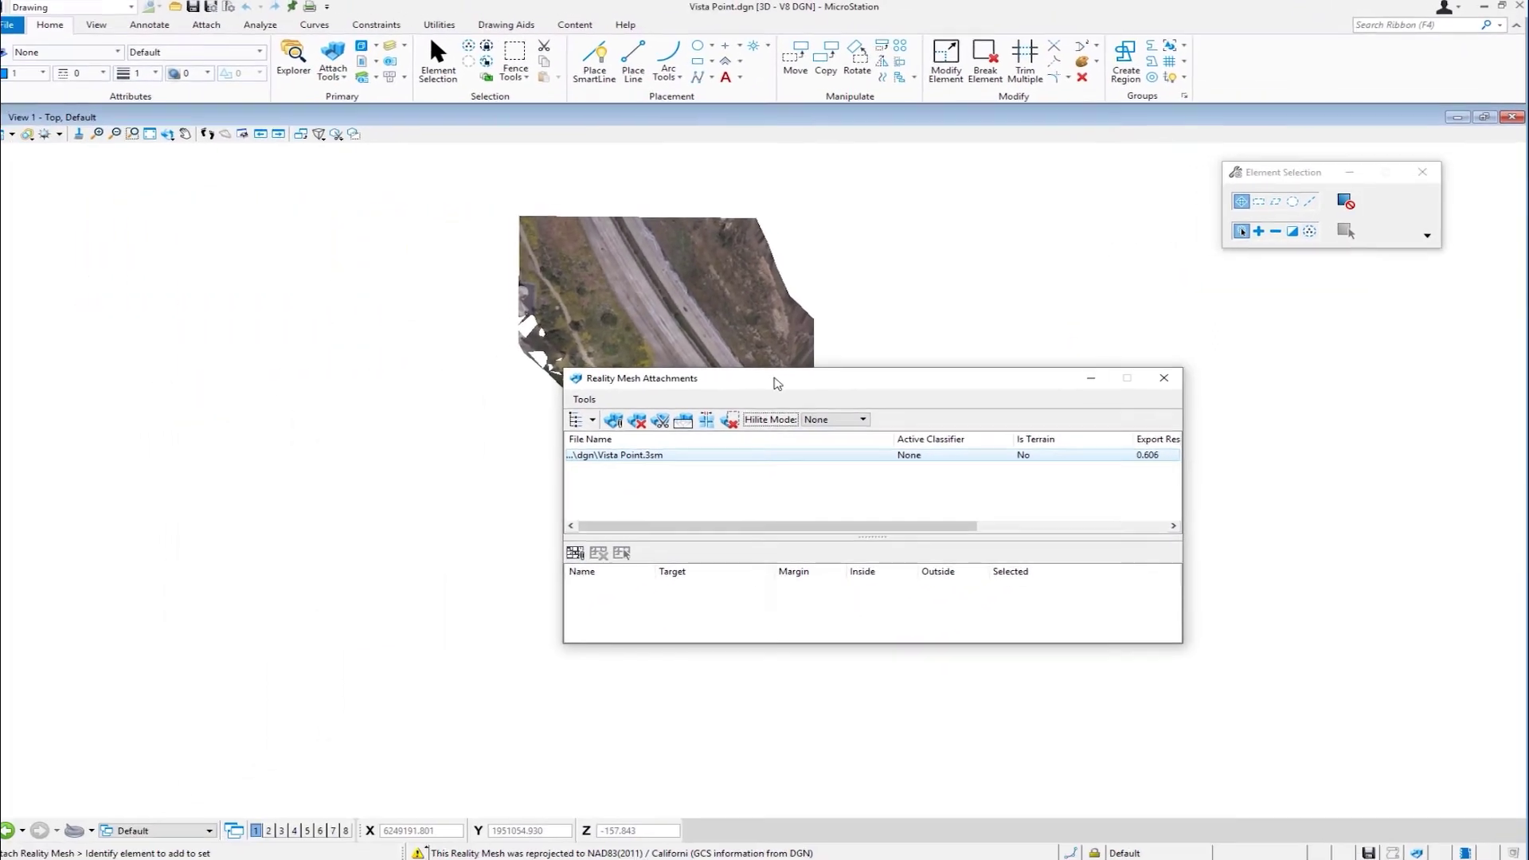
pyautogui.moveTo(453, 423); pyautogui.dragTo(880, 511)
pyautogui.moveTo(1080, 439); pyautogui.dragTo(1083, 438)
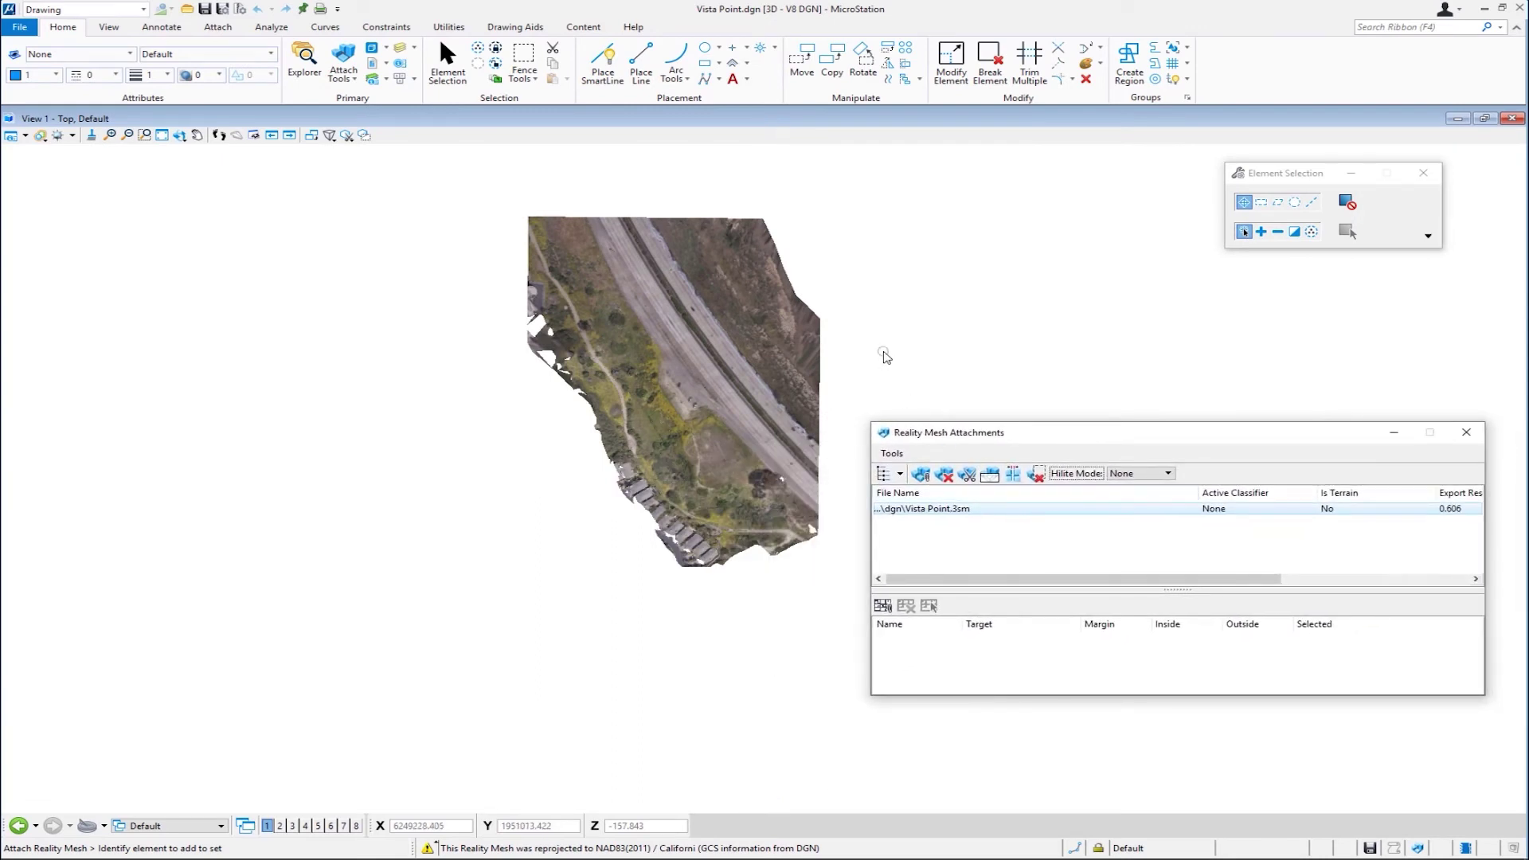
# Step: Examine the attached reality mesh up close and from an angle, and return to the top view
pyautogui.scroll(5, 698, 392)
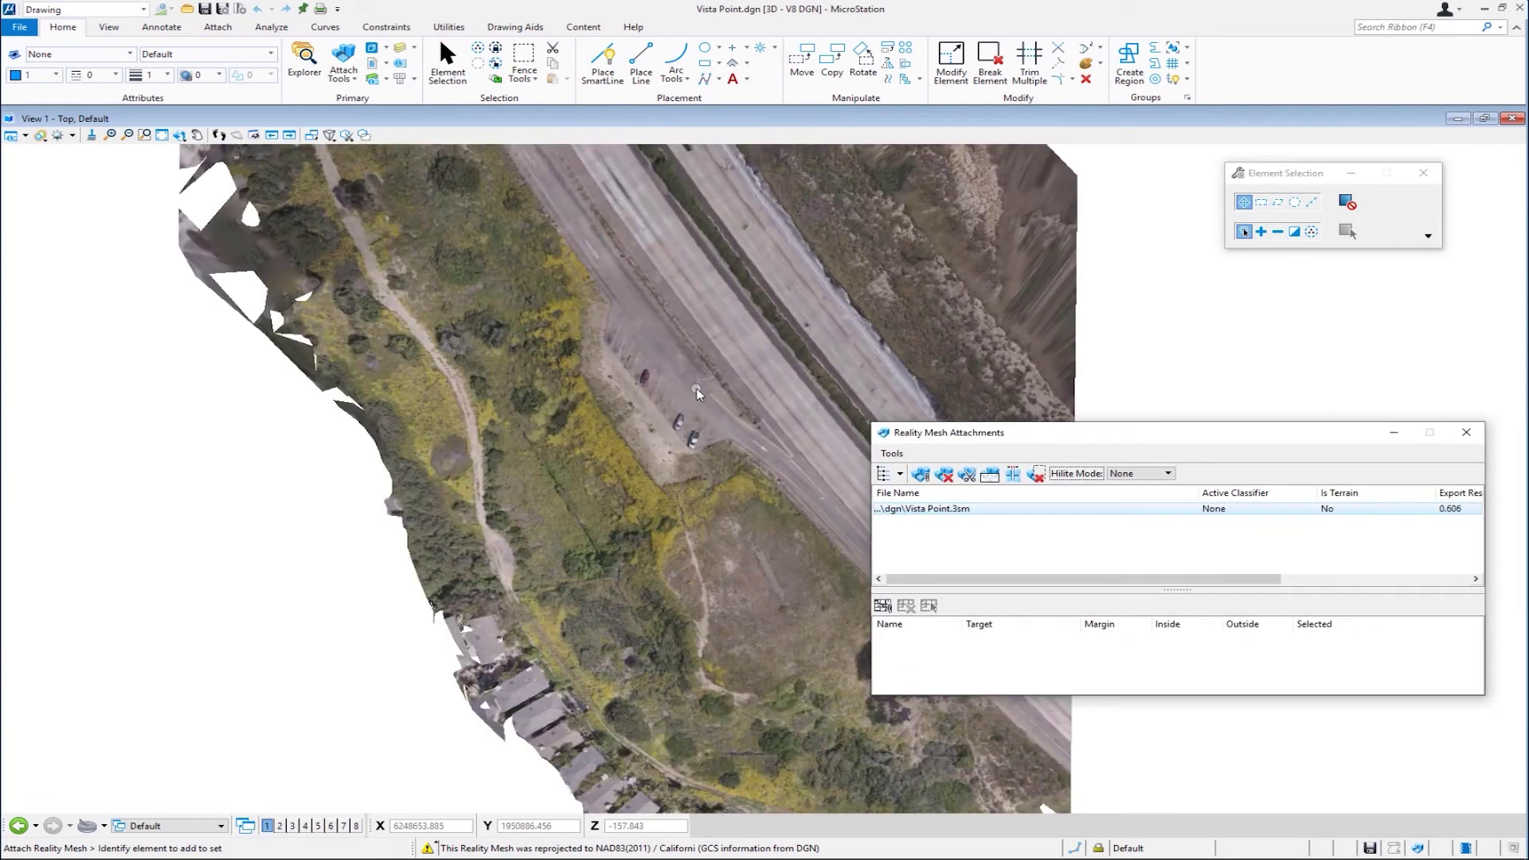
pyautogui.click(686, 362)
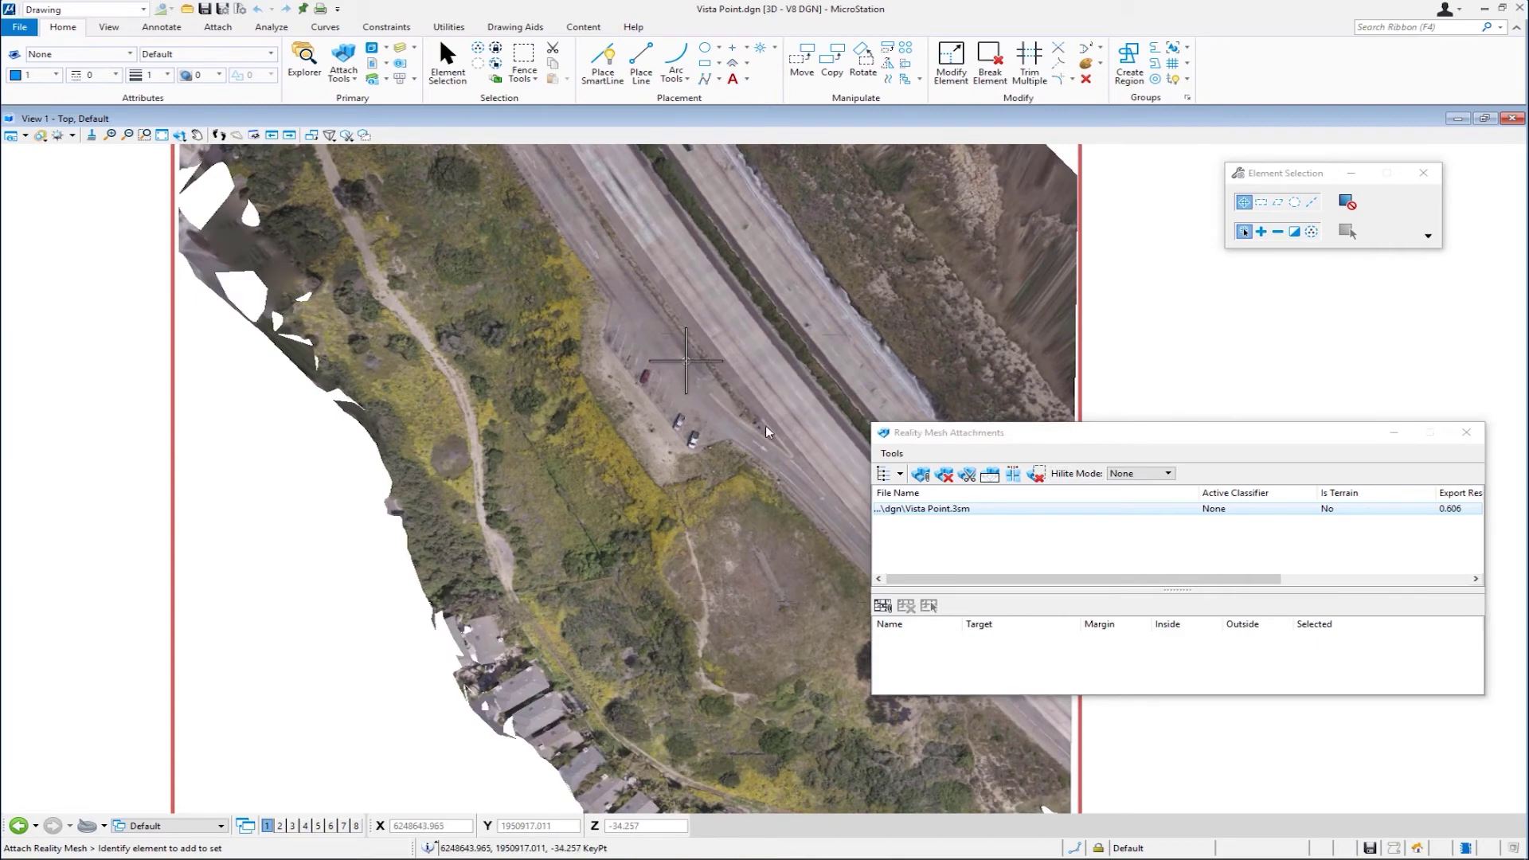
pyautogui.keyDown('shift'); pyautogui.moveTo(777, 467); pyautogui.dragTo(458, 247, button='middle'); pyautogui.keyUp('shift')
pyautogui.keyDown('shift'); pyautogui.moveTo(436, 418); pyautogui.dragTo(637, 385, button='middle'); pyautogui.keyUp('shift')
pyautogui.keyDown('shift'); pyautogui.rightClick(665, 352); pyautogui.keyUp('shift')
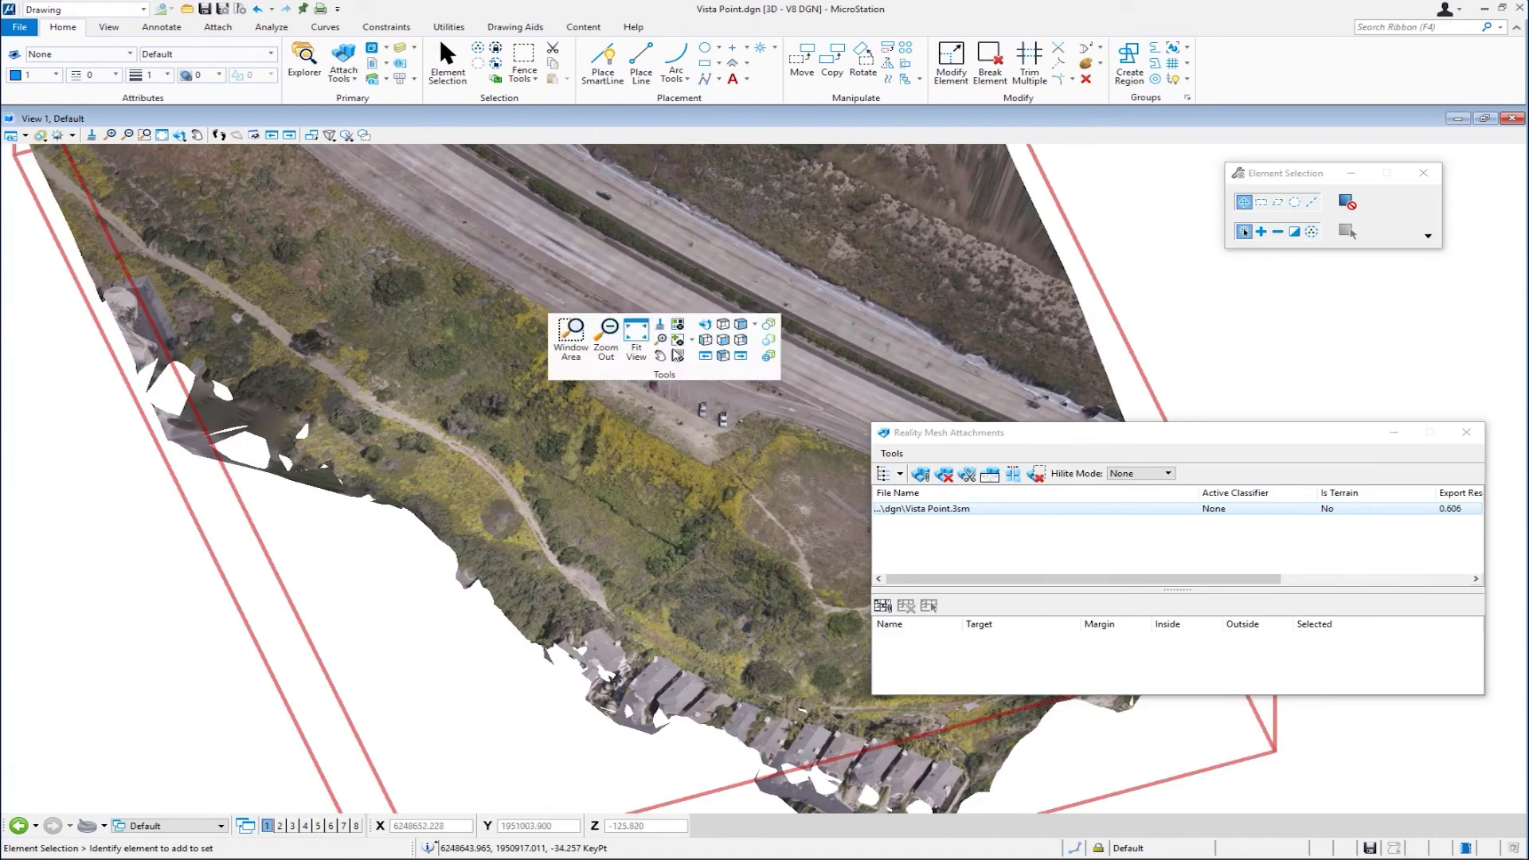
pyautogui.click(722, 324)
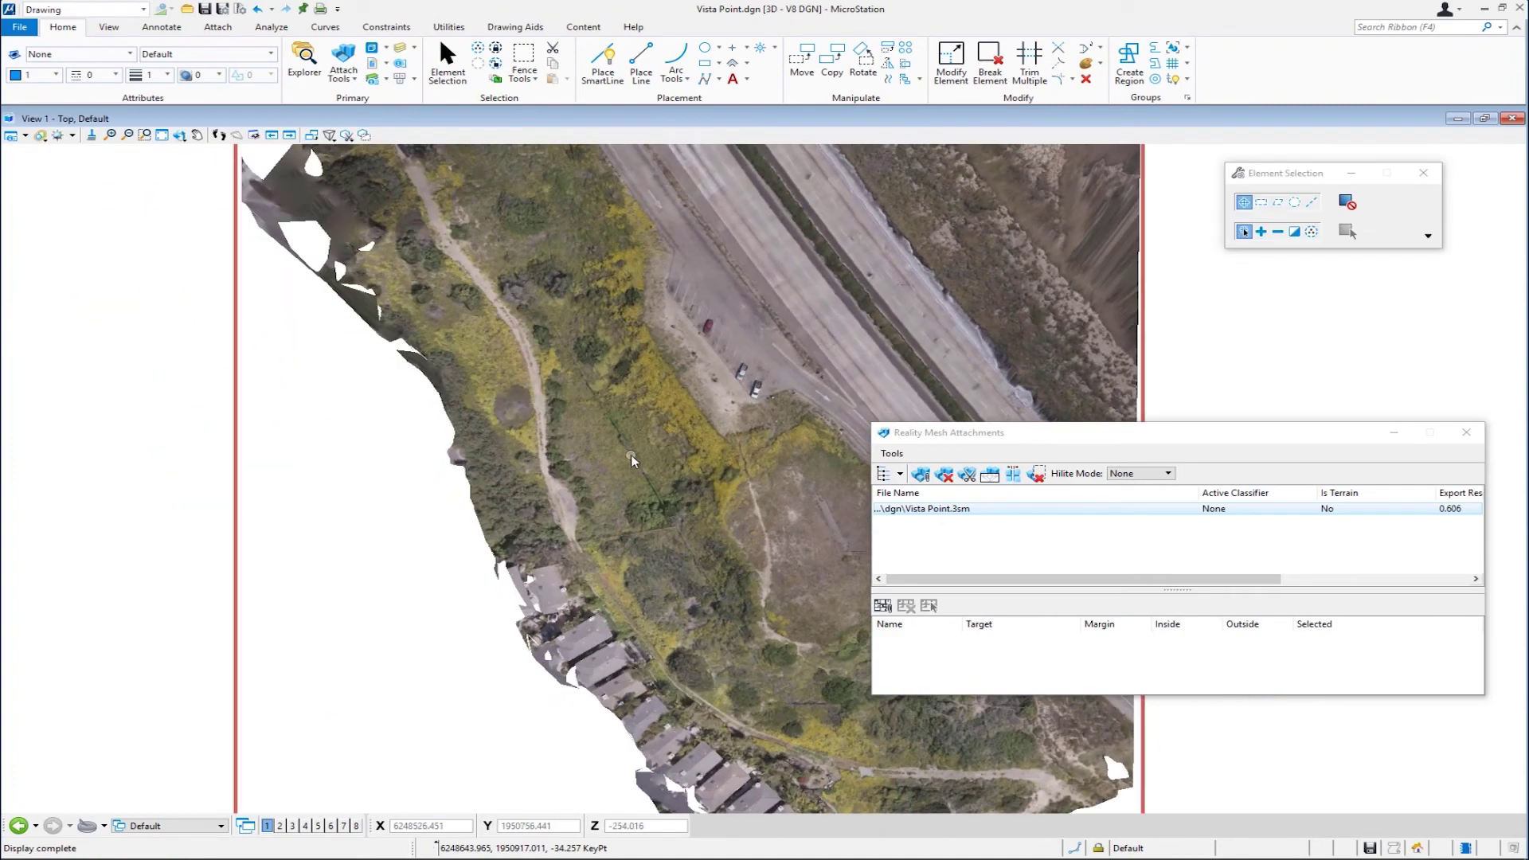
pyautogui.scroll(-2, 629, 461)
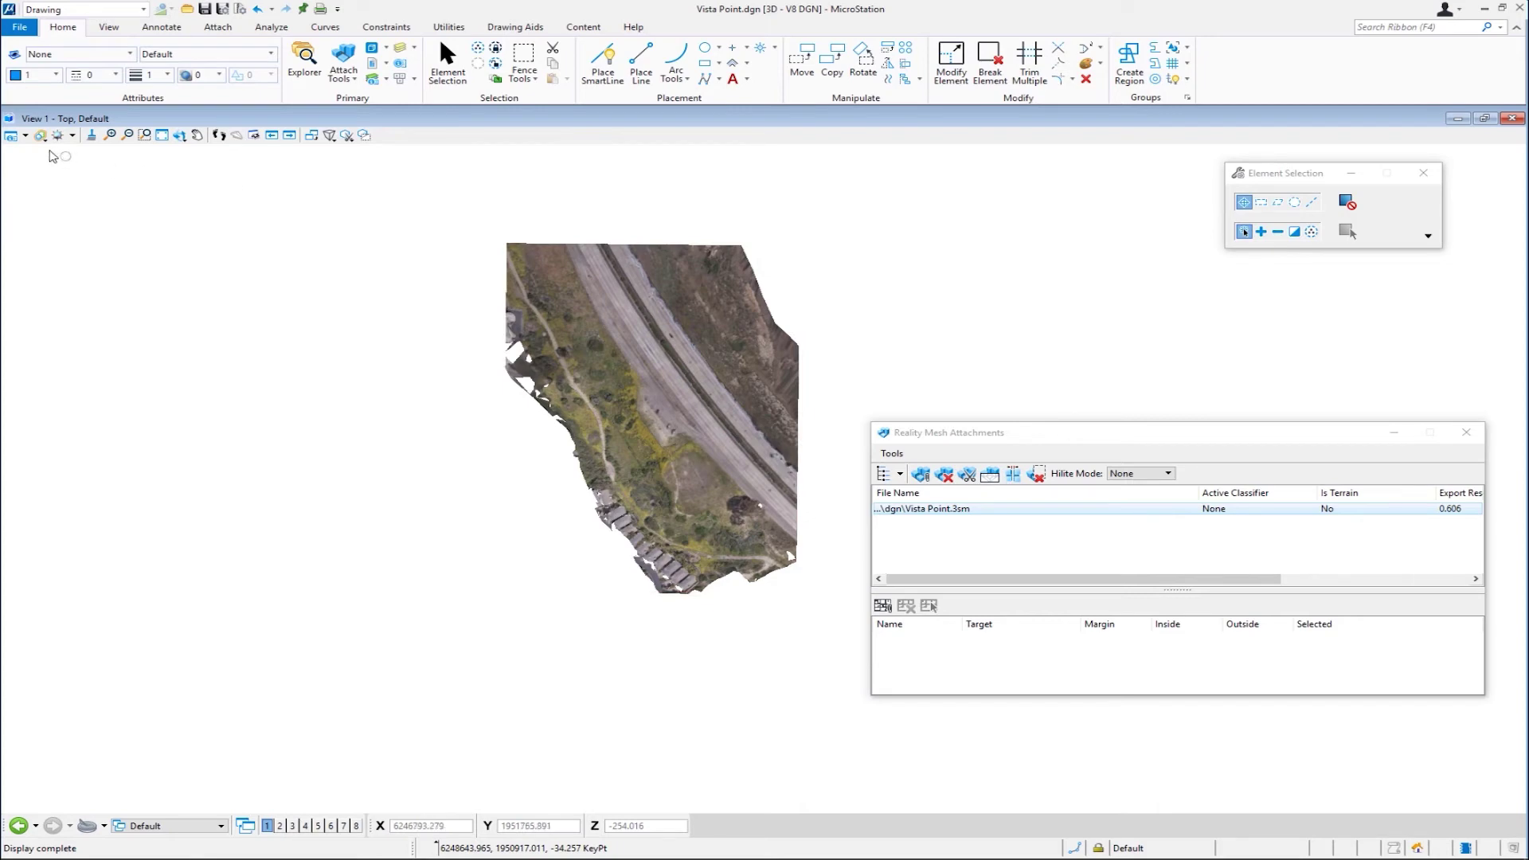
# Step: Preview the Hybrid background map around the reality mesh from several angles, and set the background map type back to None
pyautogui.click(11, 137)
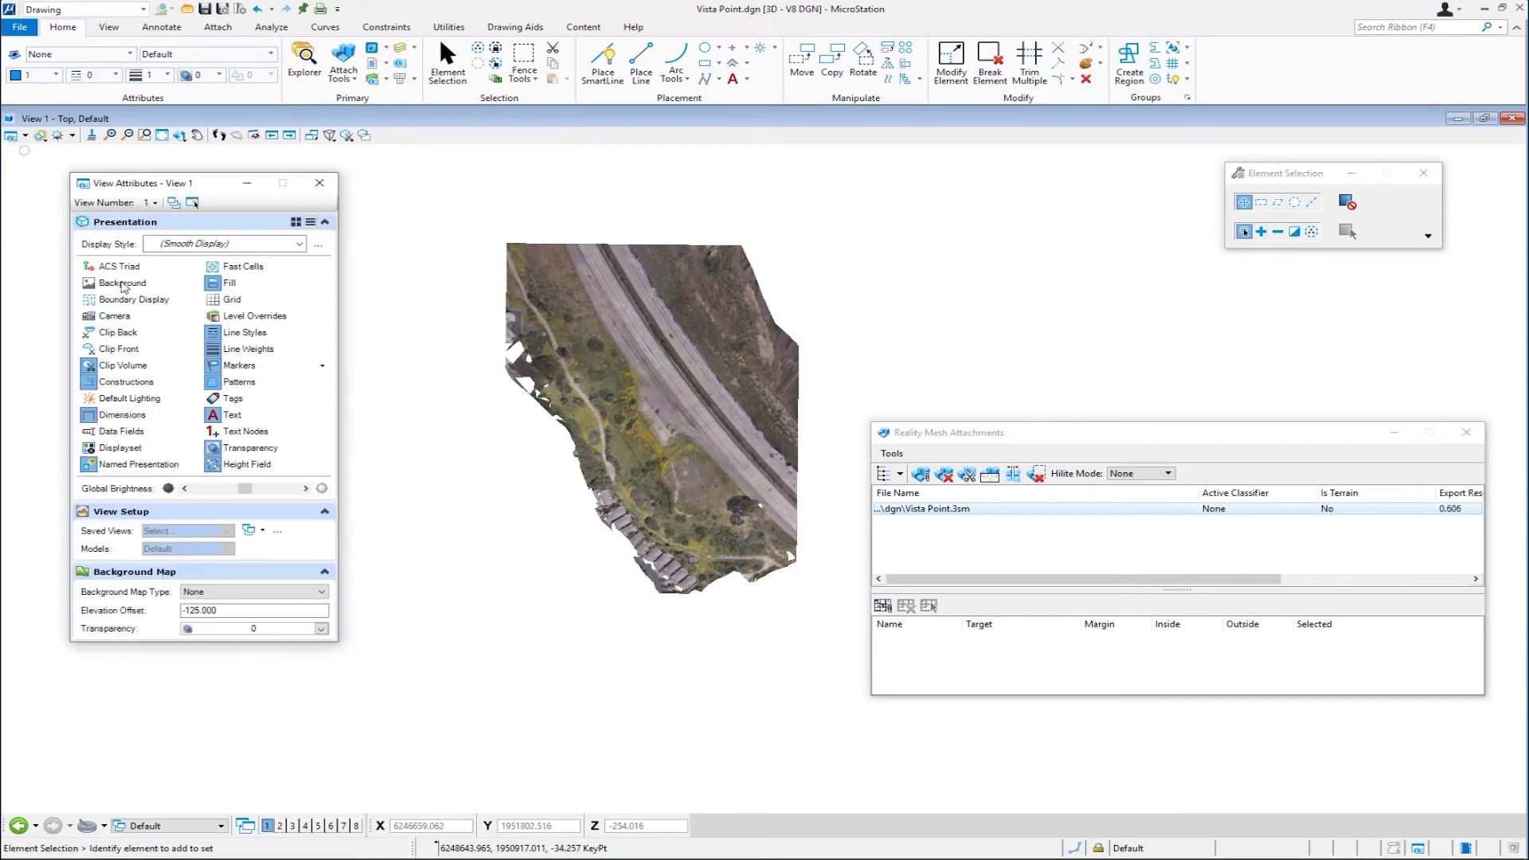
pyautogui.click(213, 597)
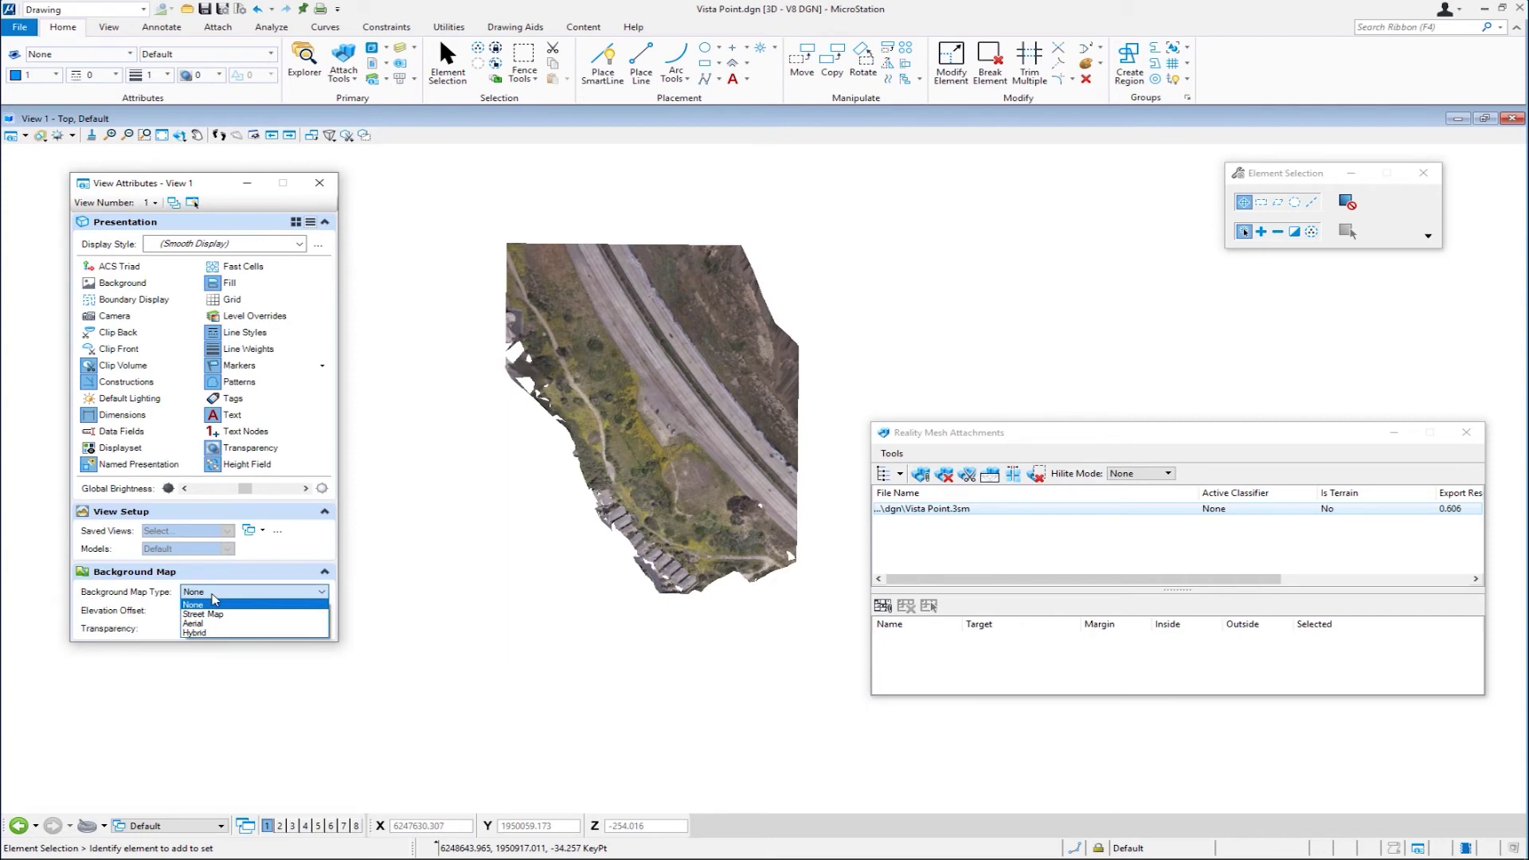
pyautogui.click(222, 633)
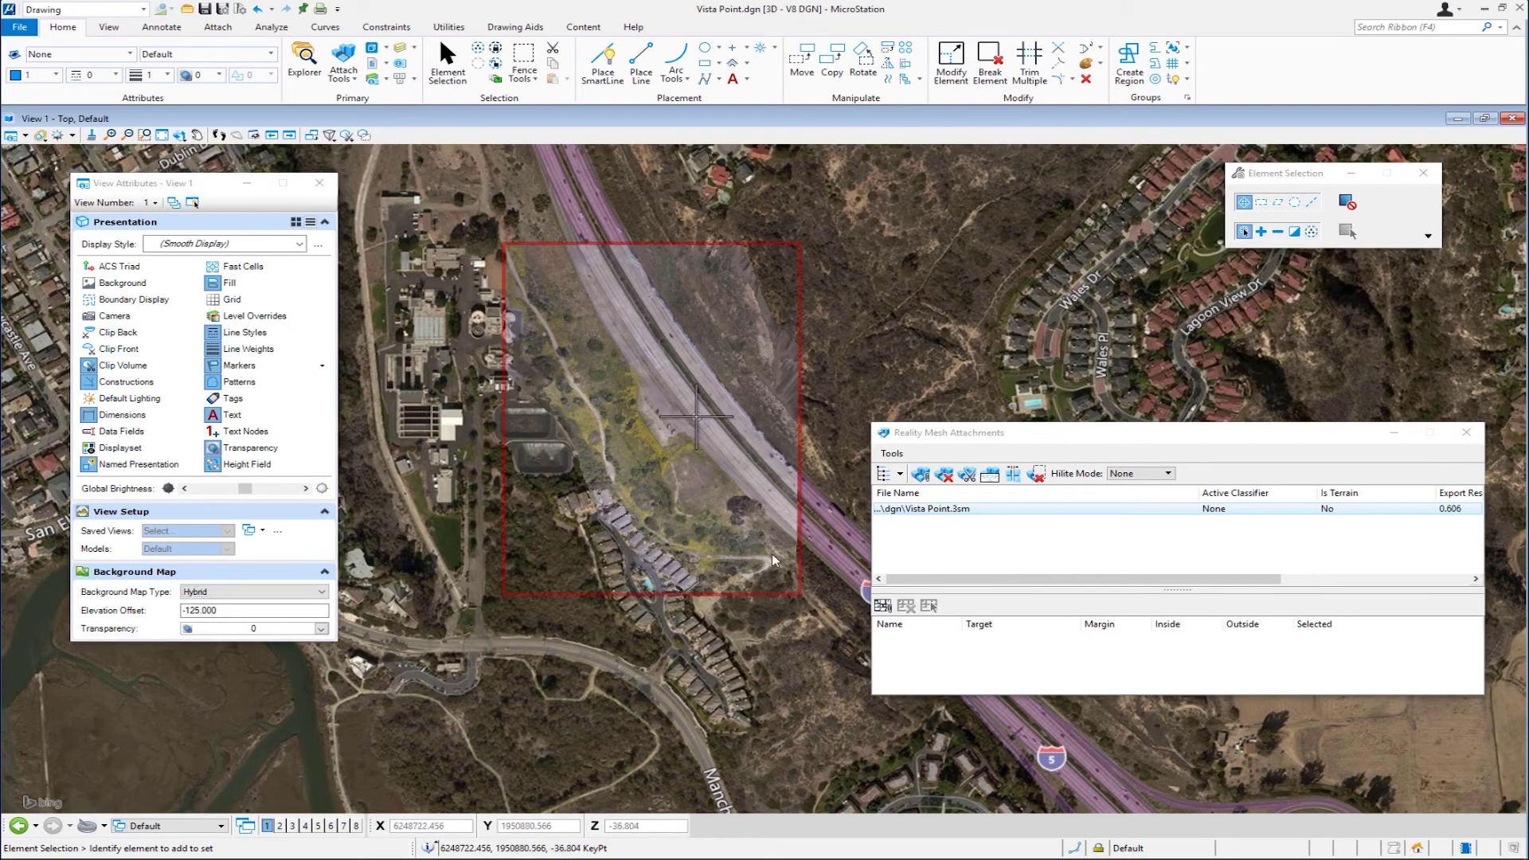
pyautogui.keyDown('shift'); pyautogui.moveTo(697, 424); pyautogui.dragTo(669, 395, button='middle'); pyautogui.keyUp('shift')
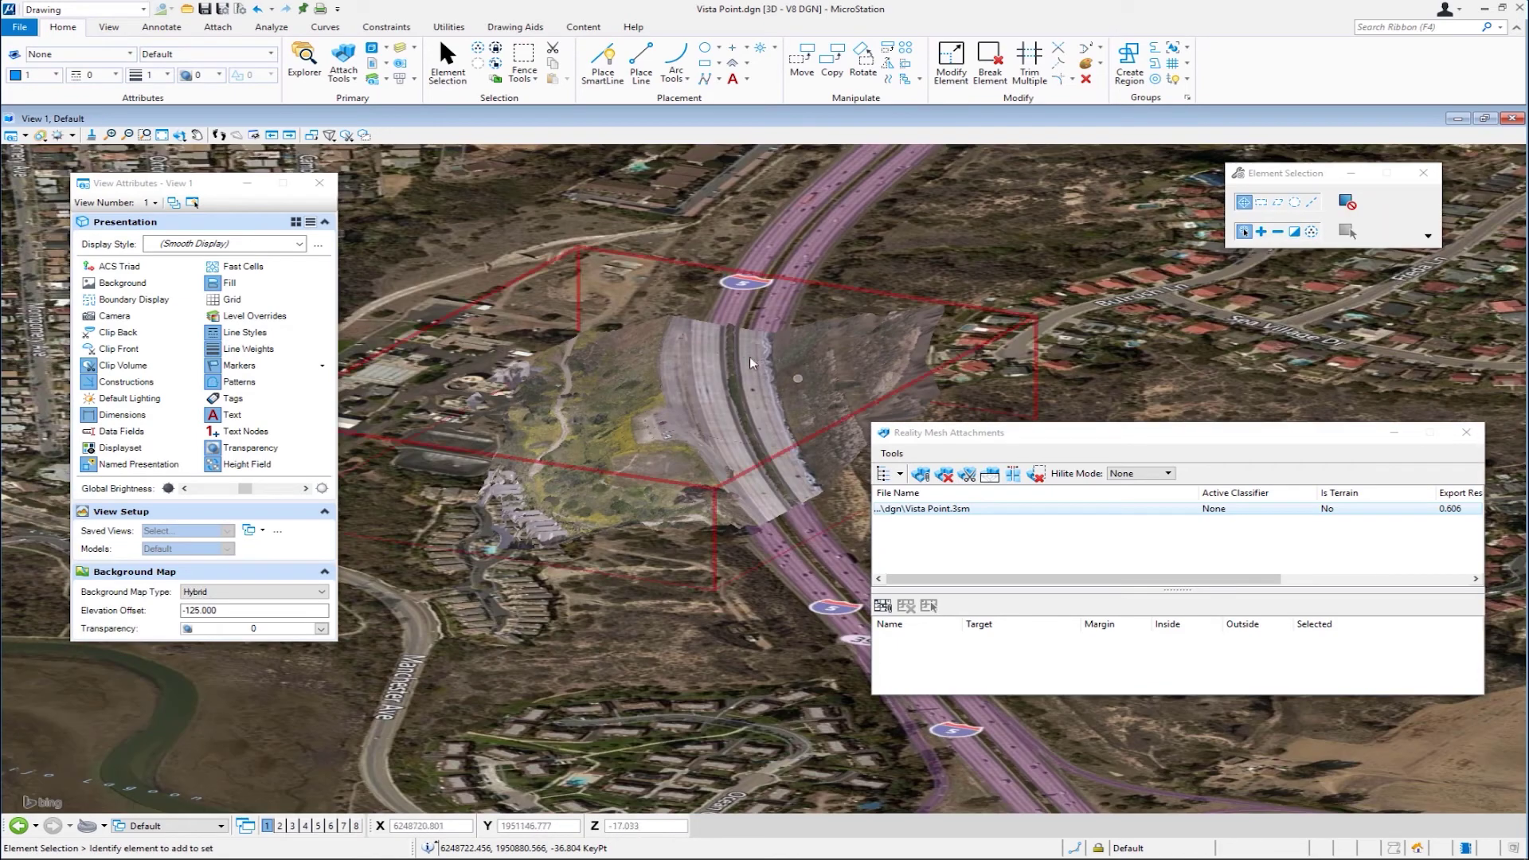
pyautogui.keyDown('shift'); pyautogui.moveTo(597, 382); pyautogui.dragTo(1143, 386, button='middle'); pyautogui.keyUp('shift')
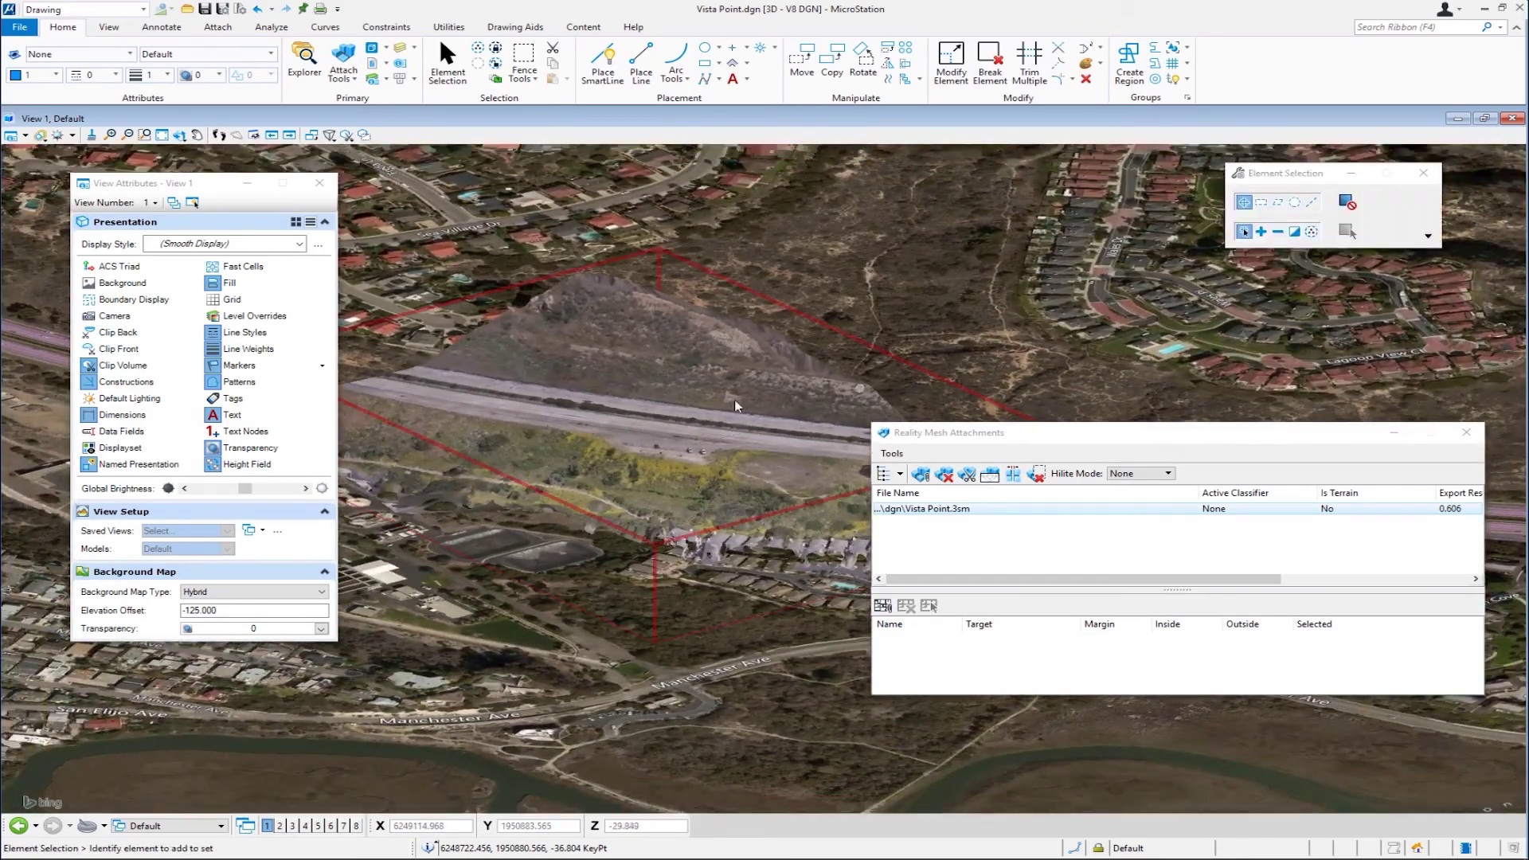
pyautogui.rightClick(908, 295)
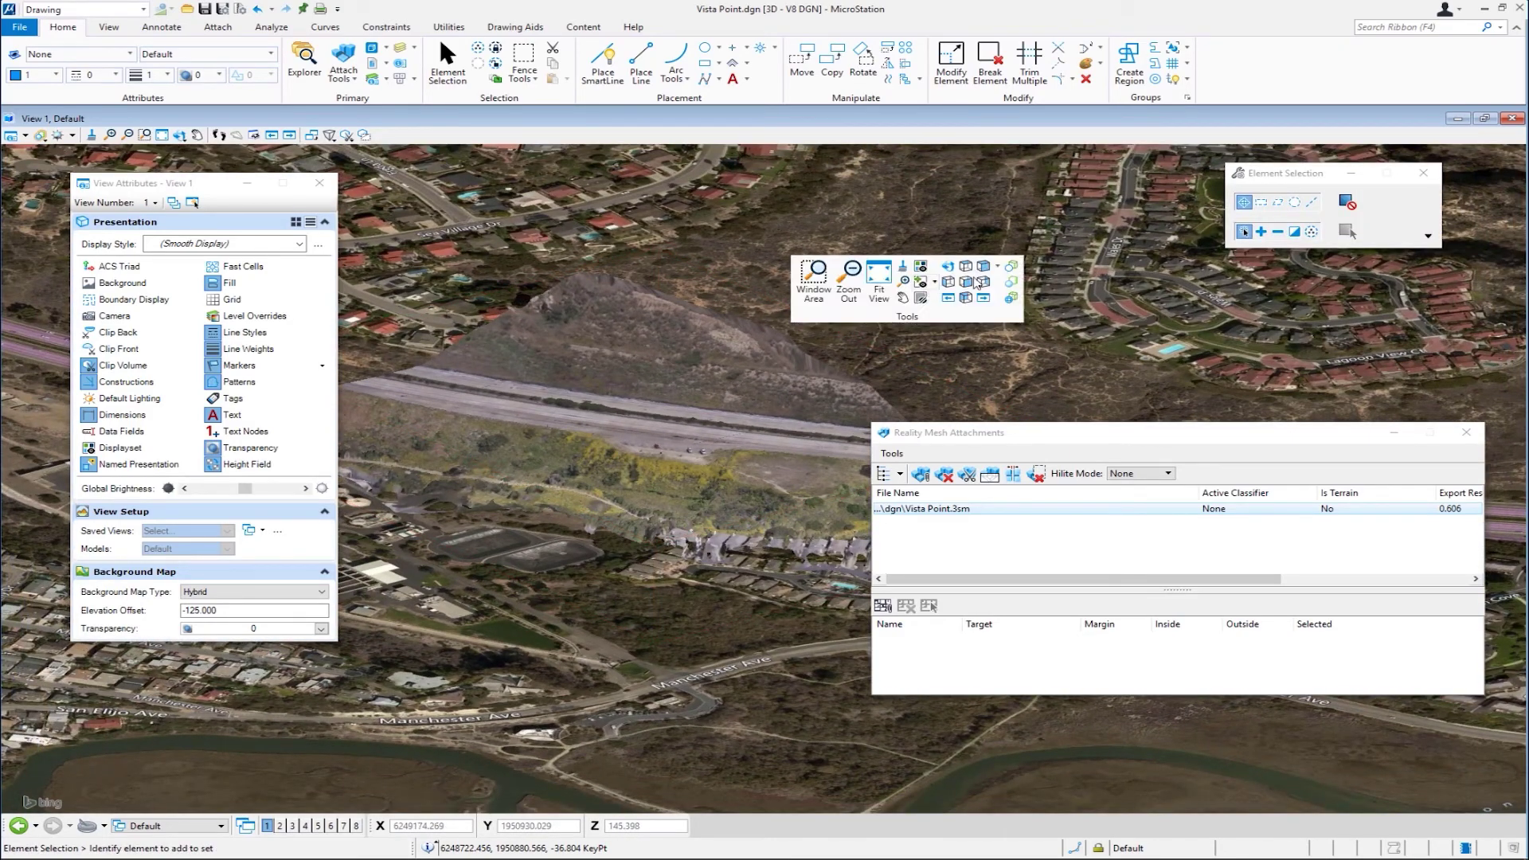
pyautogui.click(964, 267)
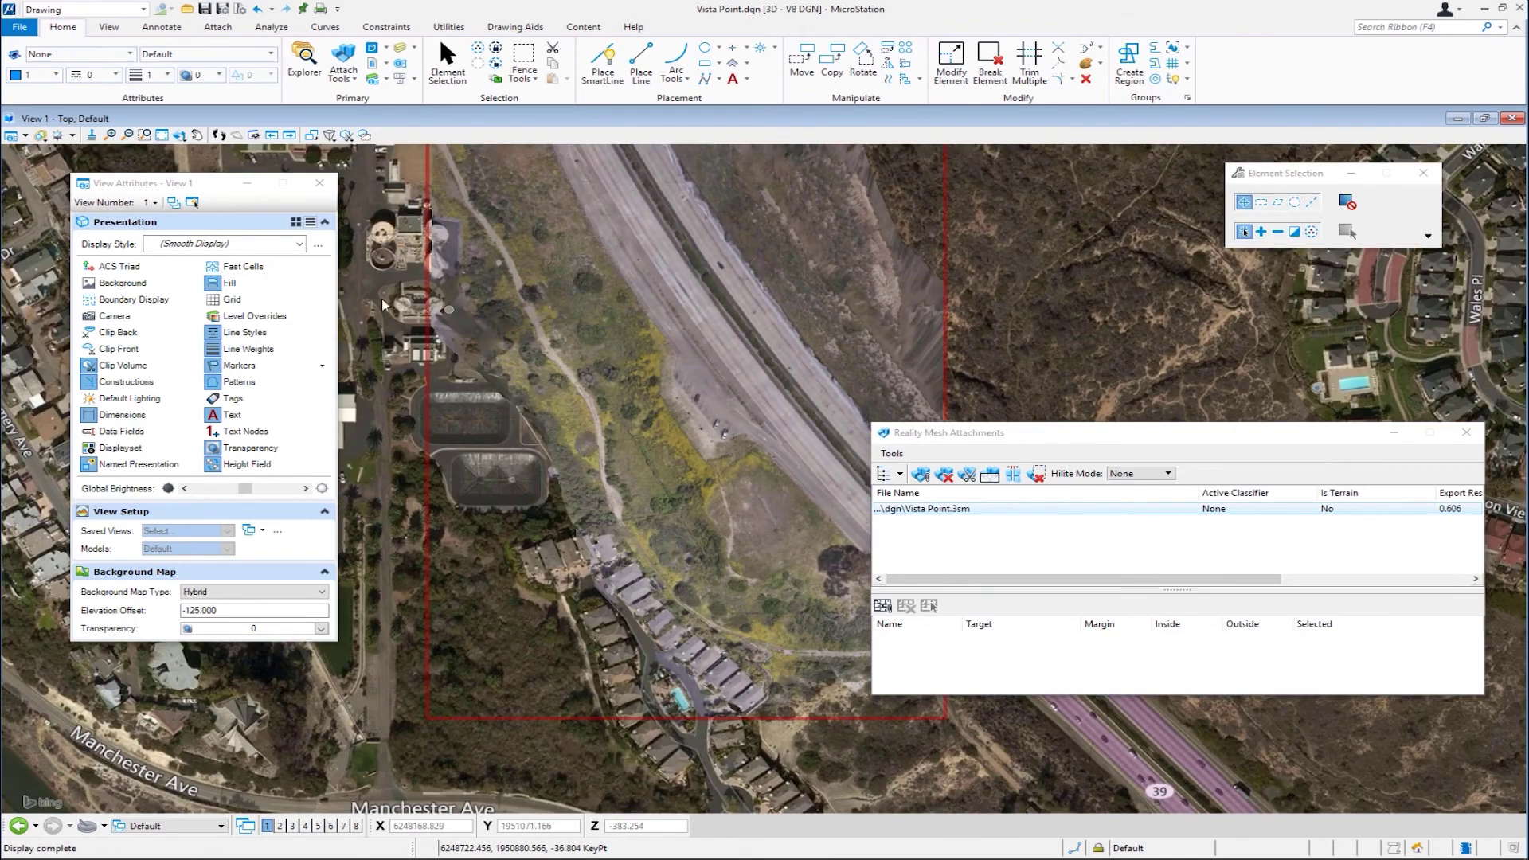
pyautogui.click(221, 594)
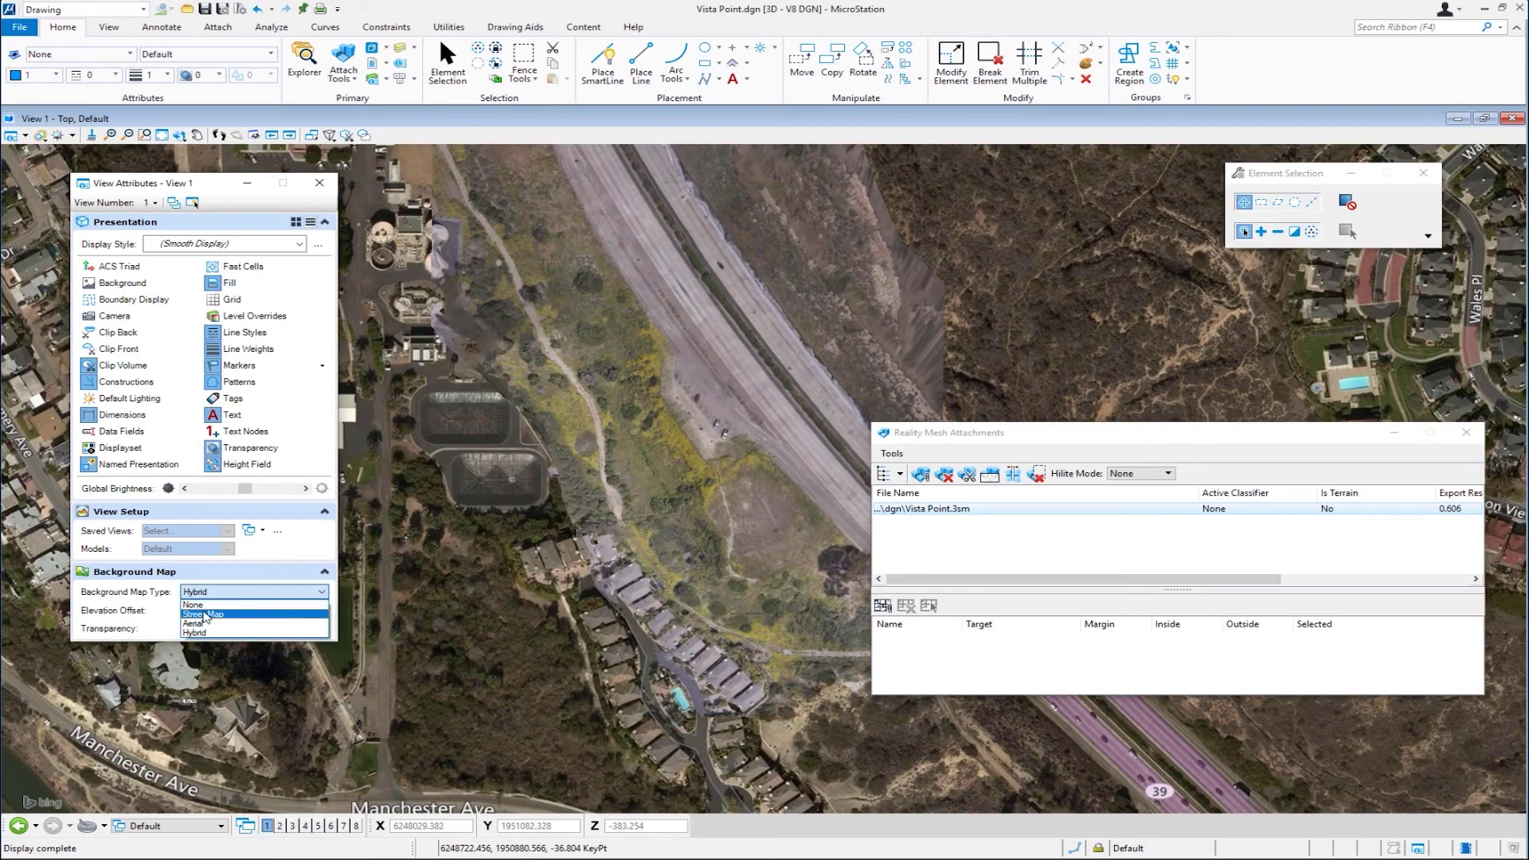
pyautogui.click(204, 605)
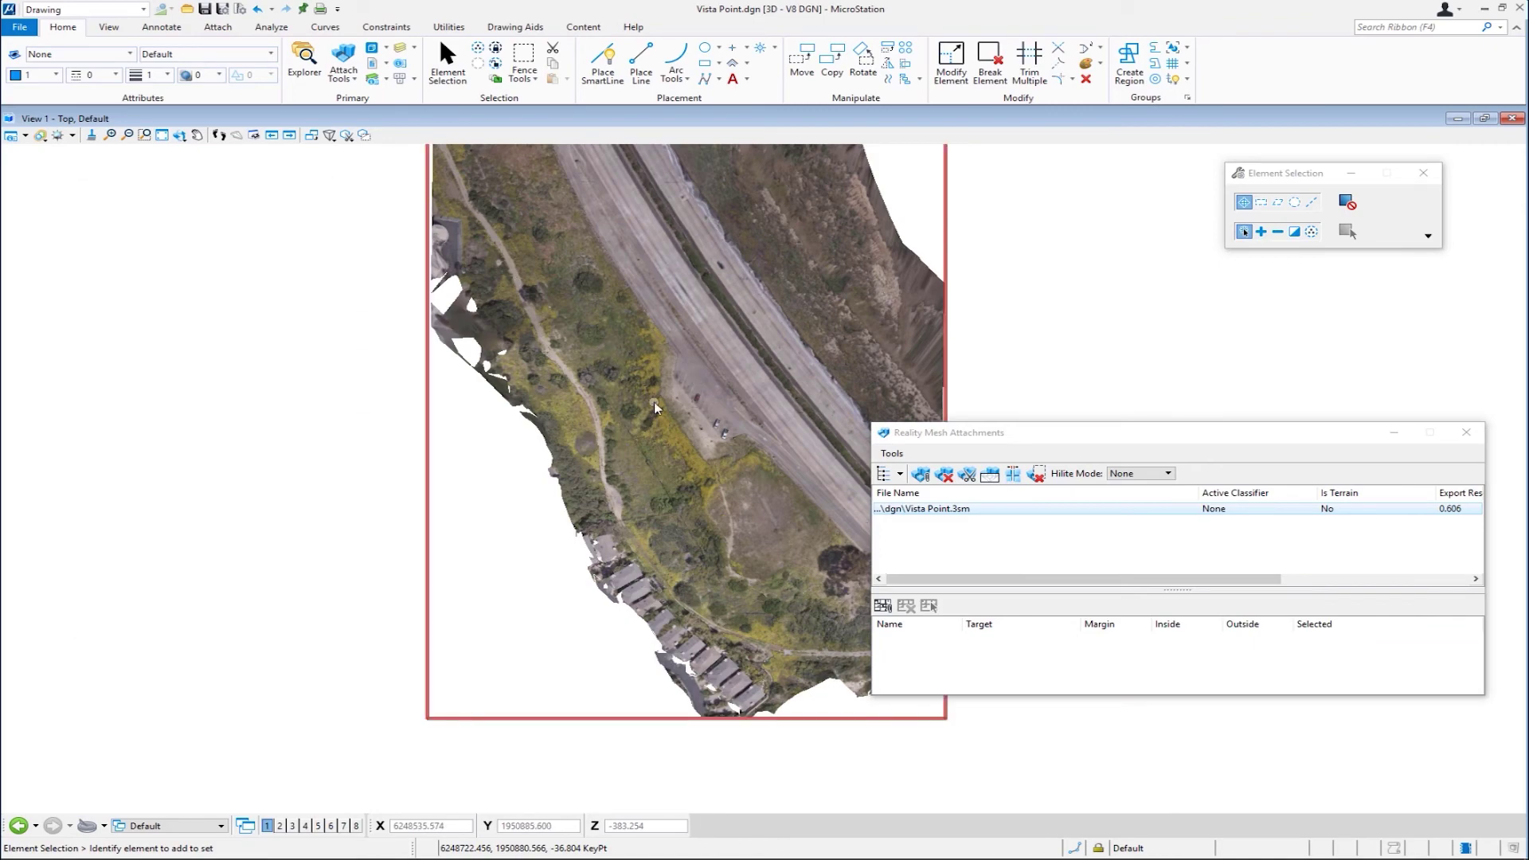
# Step: Close the reality mesh attachments window and examine the cars in the roadside parking area up close in 3D
pyautogui.scroll(3, 655, 408)
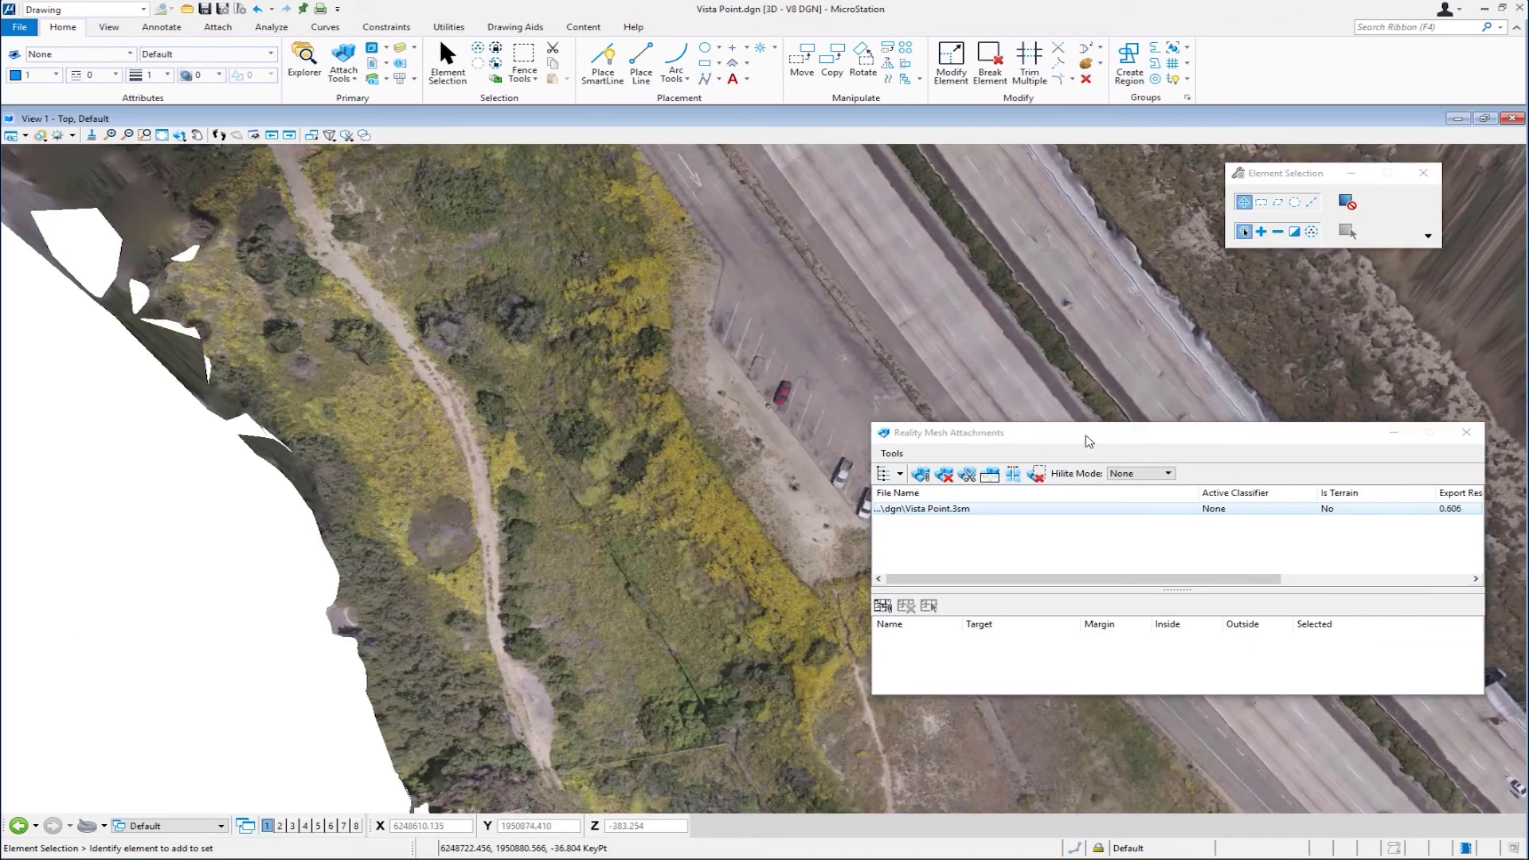
pyautogui.click(1466, 433)
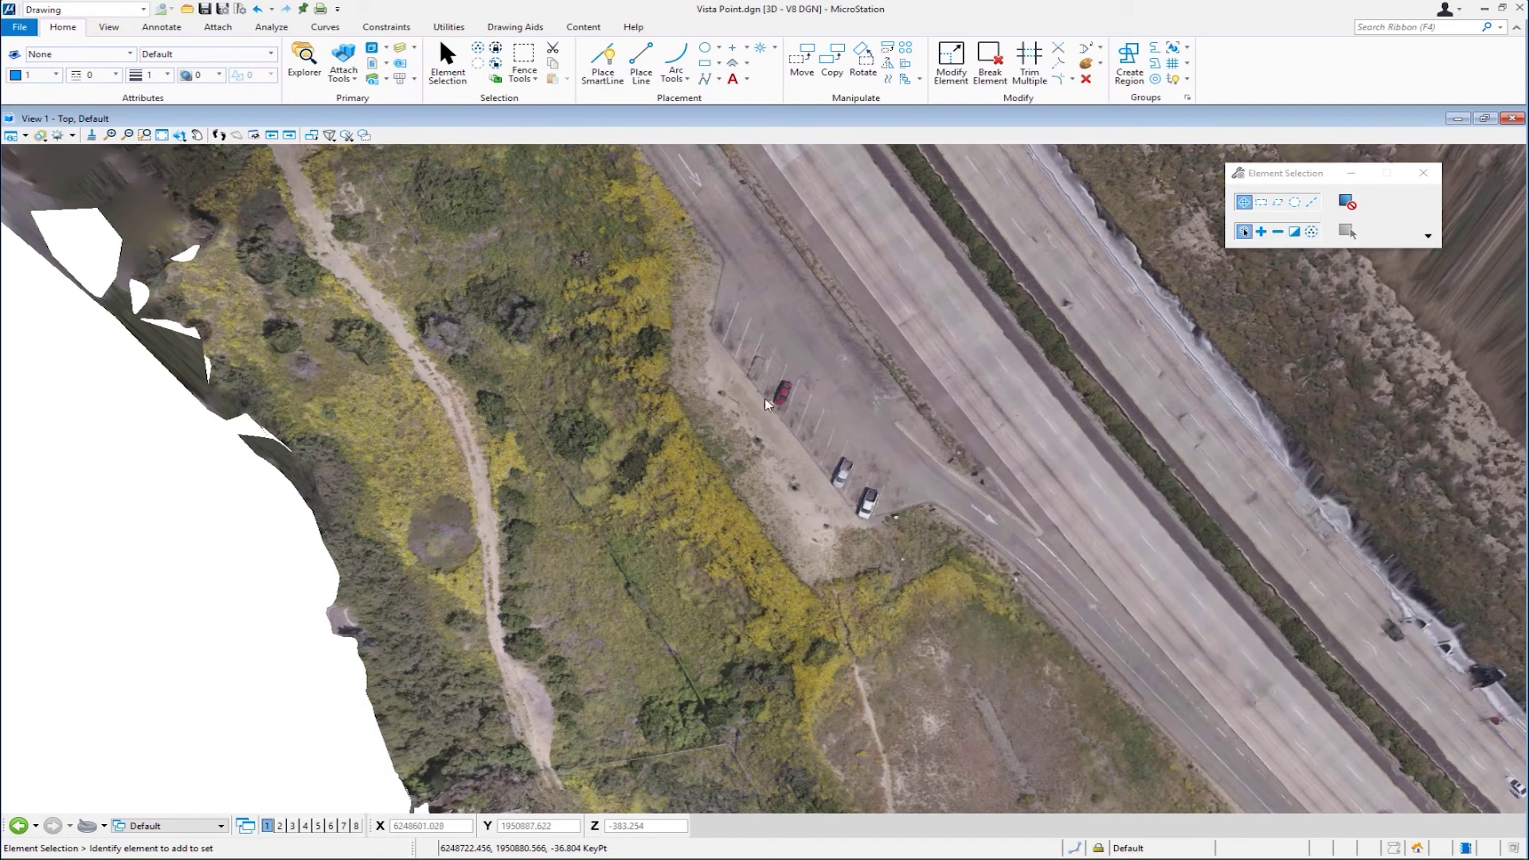
pyautogui.scroll(2, 788, 415)
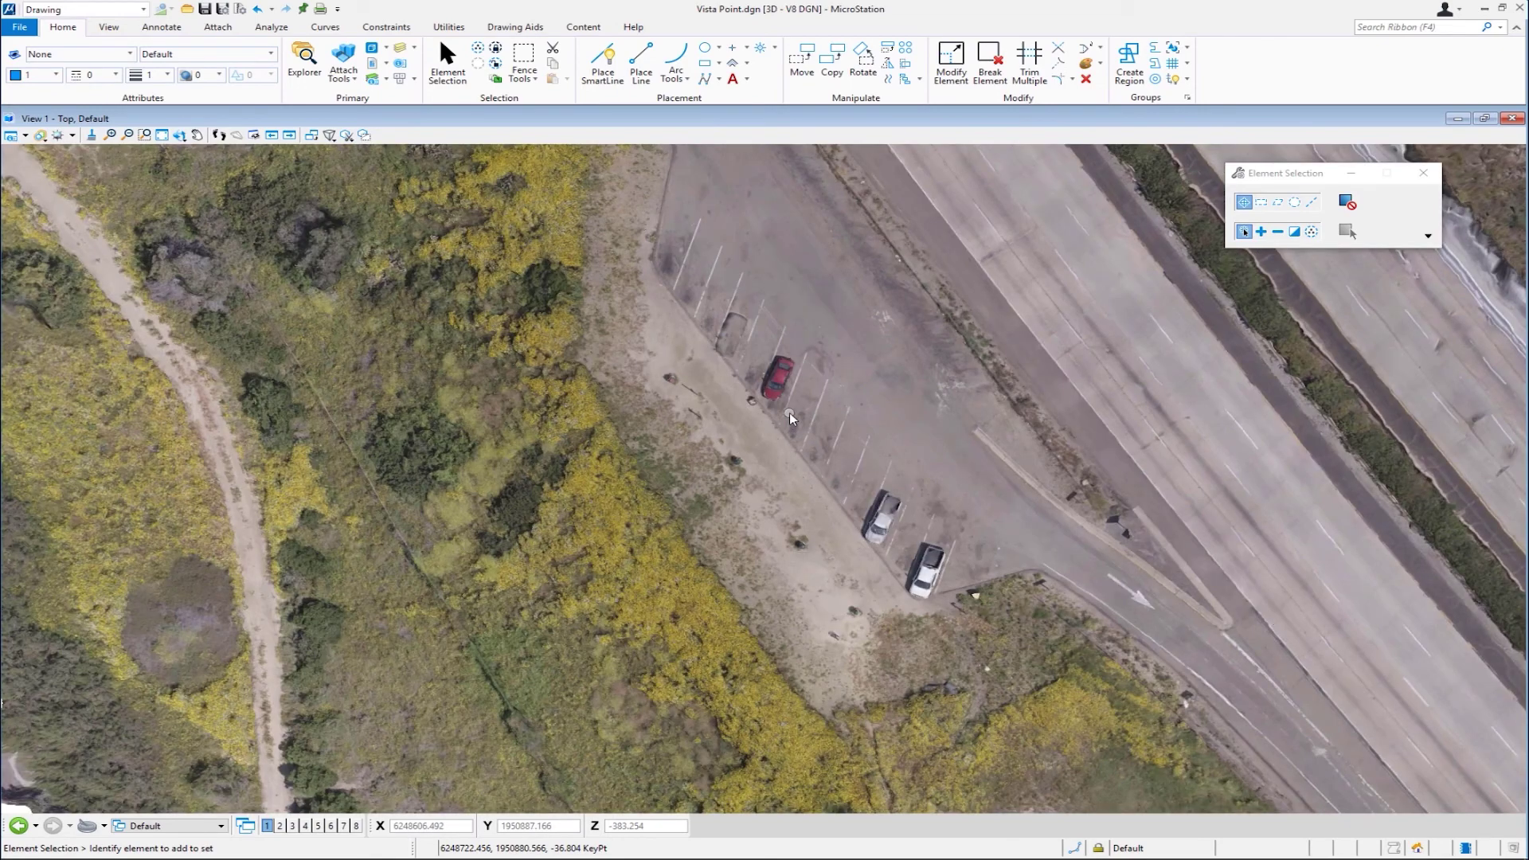
pyautogui.scroll(1, 791, 418)
pyautogui.keyDown('shift'); pyautogui.moveTo(747, 388); pyautogui.dragTo(915, 351, button='middle'); pyautogui.keyUp('shift')
pyautogui.scroll(3, 897, 408)
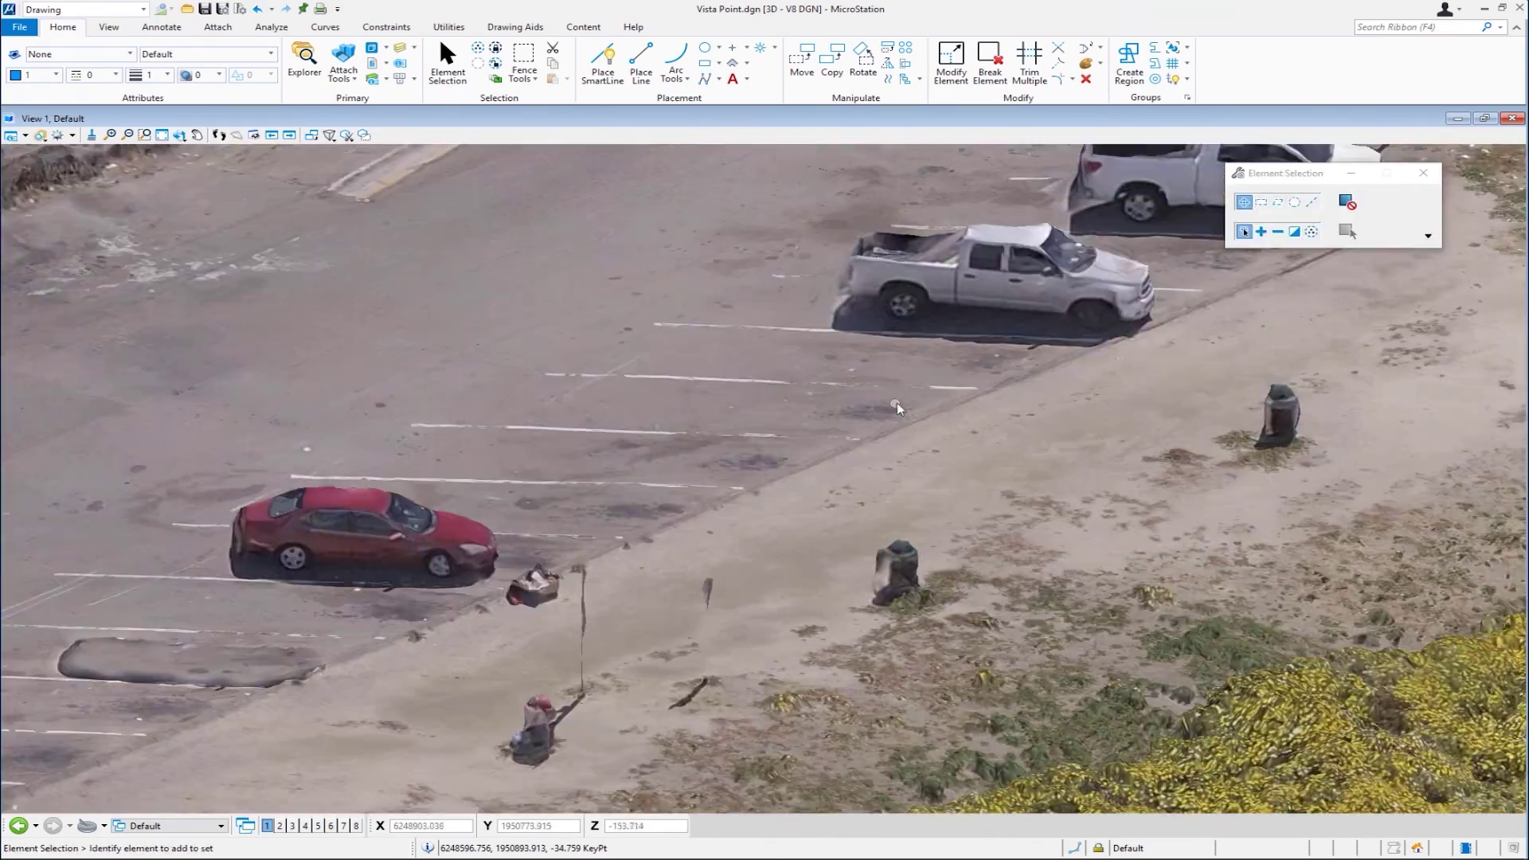
pyautogui.moveTo(897, 408); pyautogui.dragTo(750, 332, button='middle')
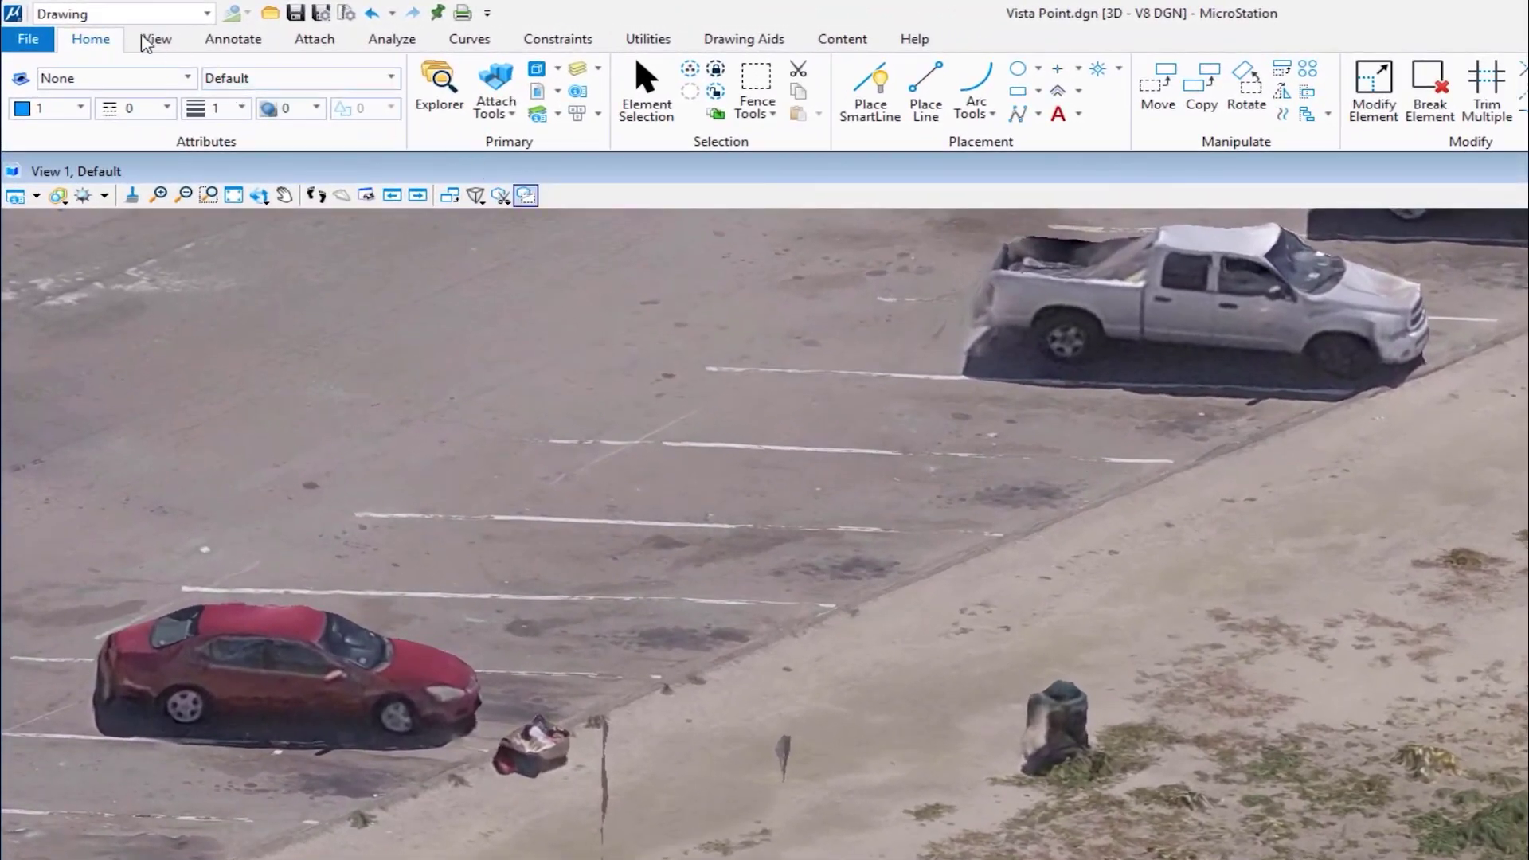
# Step: In the Modeling workflow, place a slab solid wall along the parking area's edge, about 32.2 long, 1 wide and about 8.65 high
pyautogui.click(128, 13)
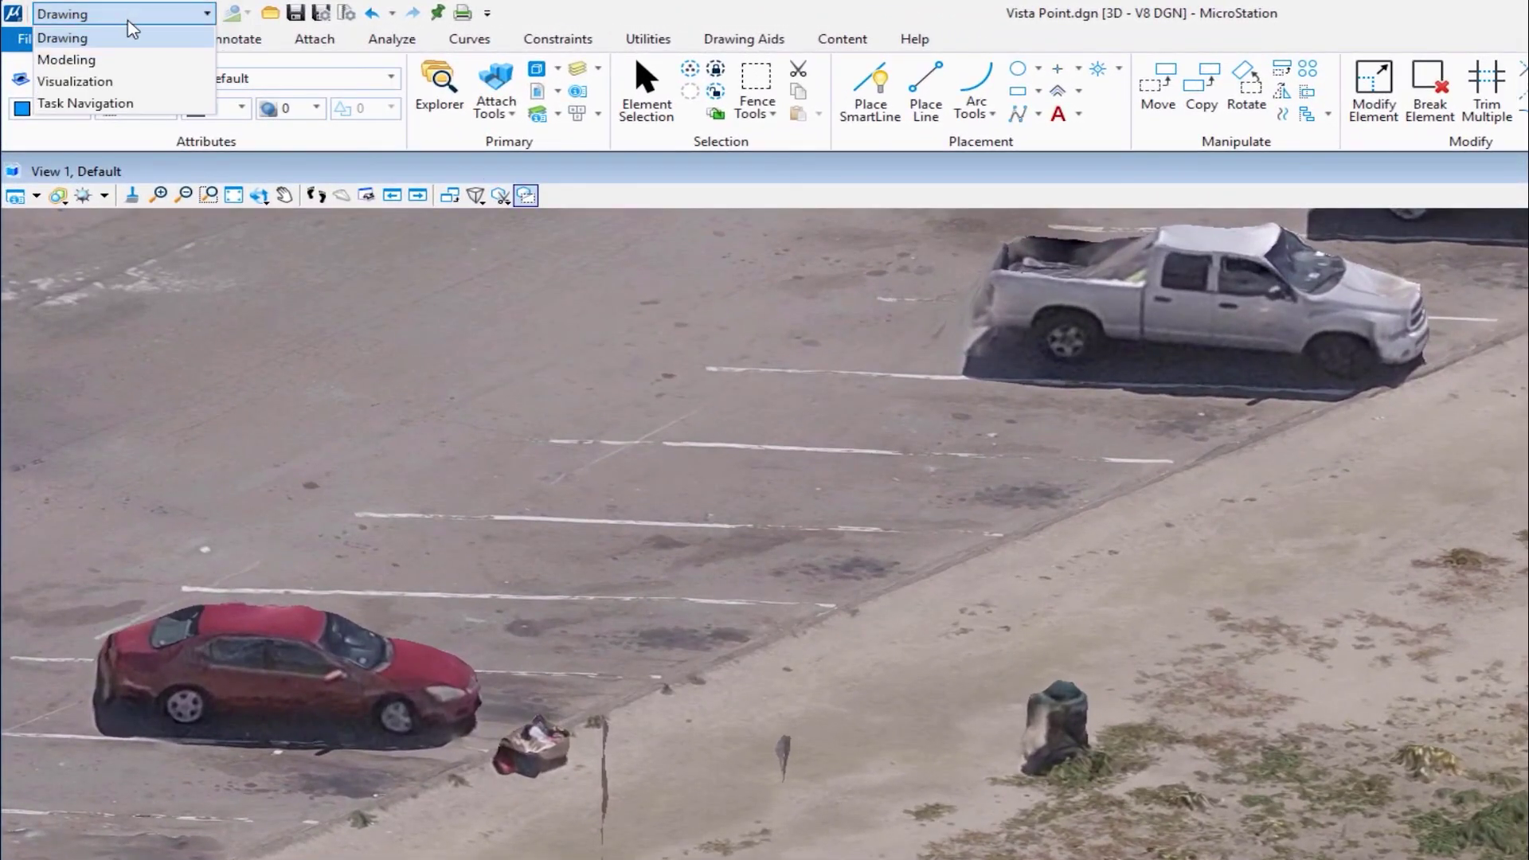
pyautogui.click(101, 60)
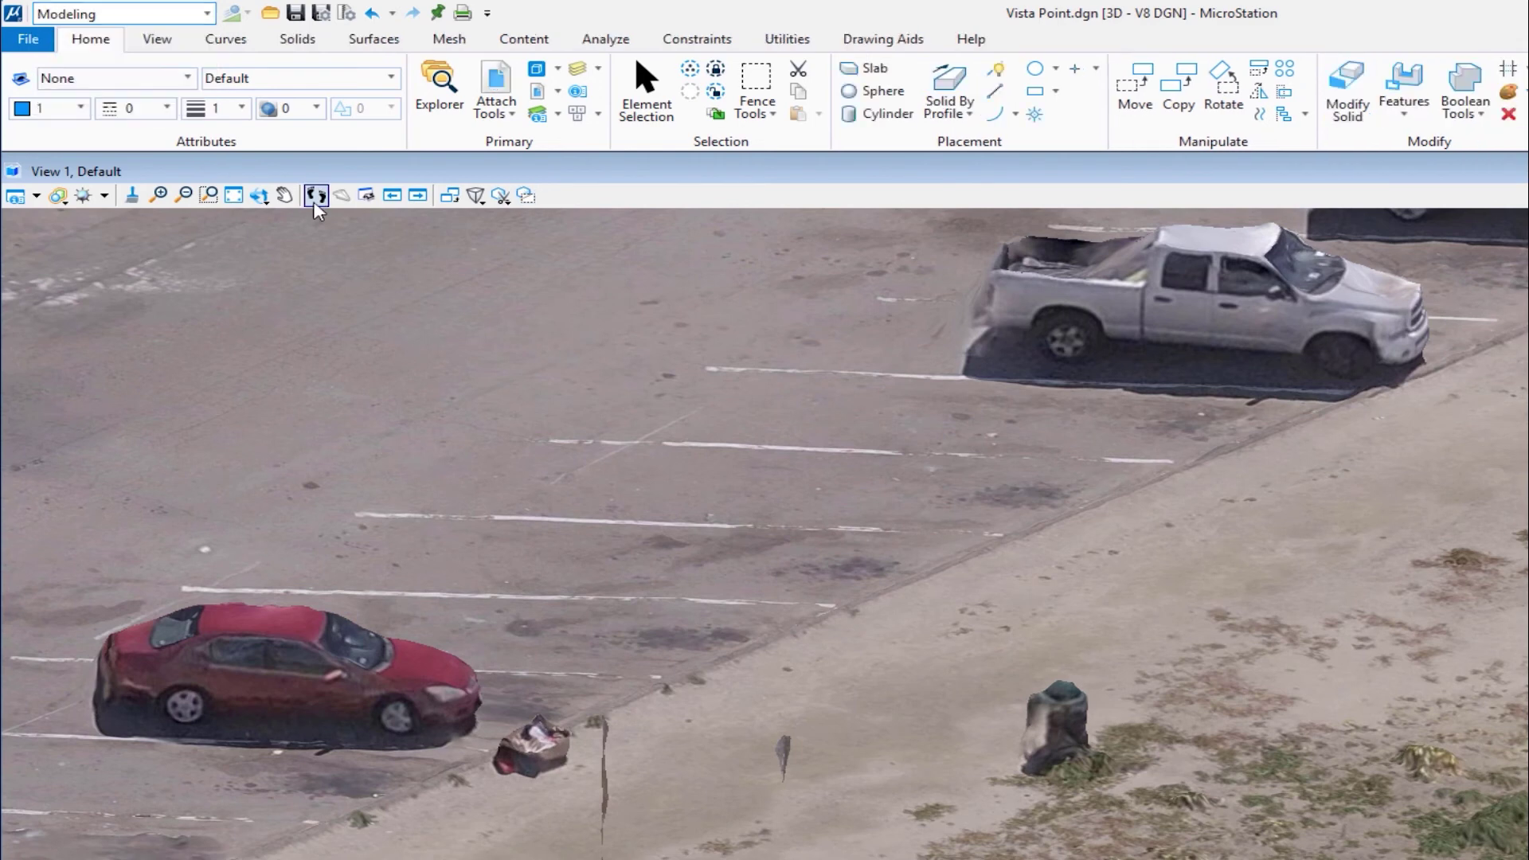
pyautogui.click(296, 39)
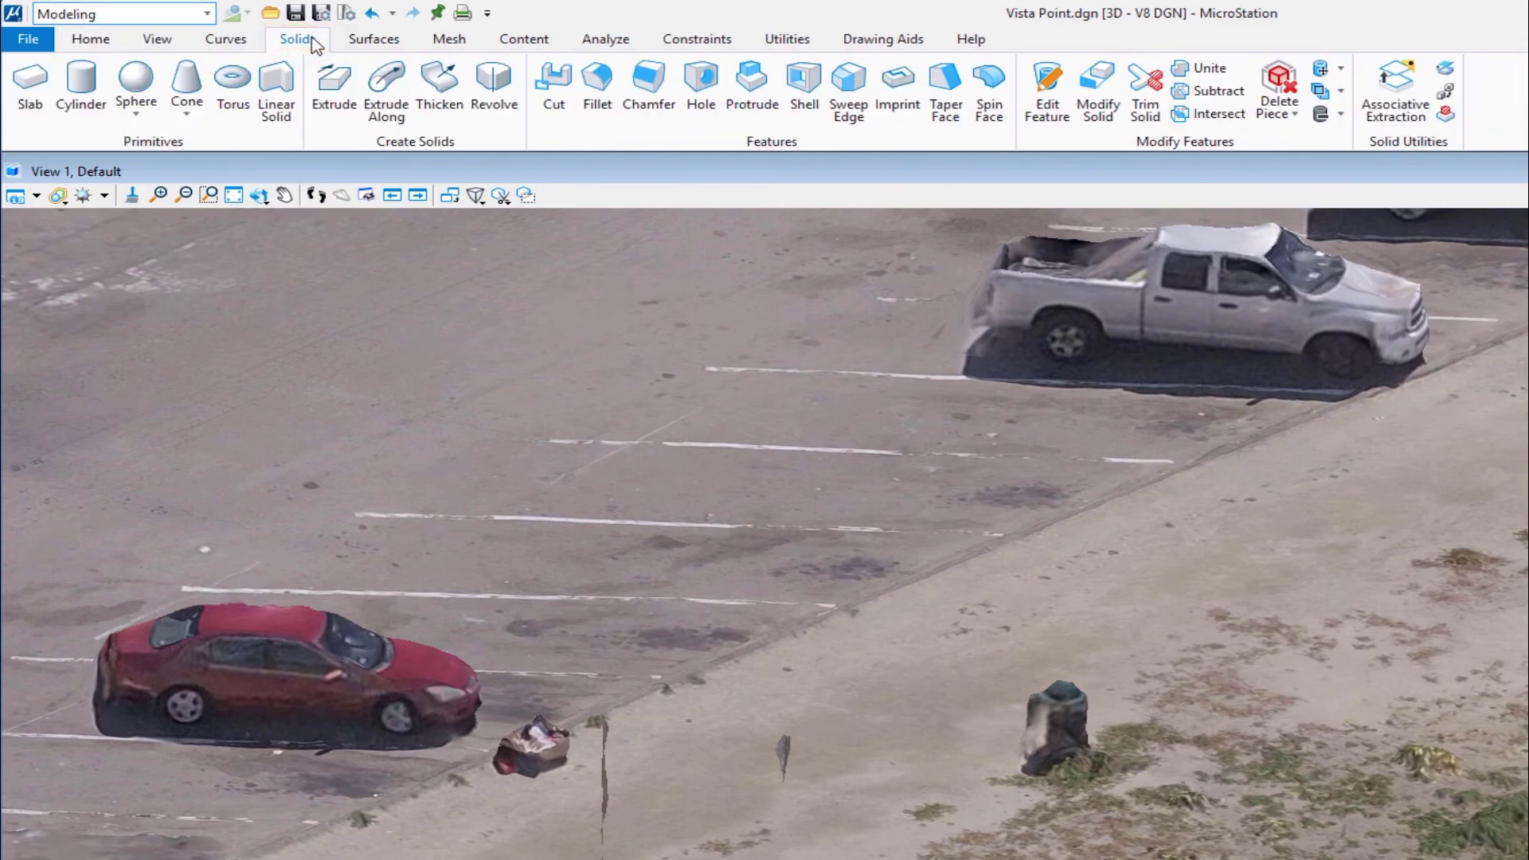
pyautogui.click(29, 80)
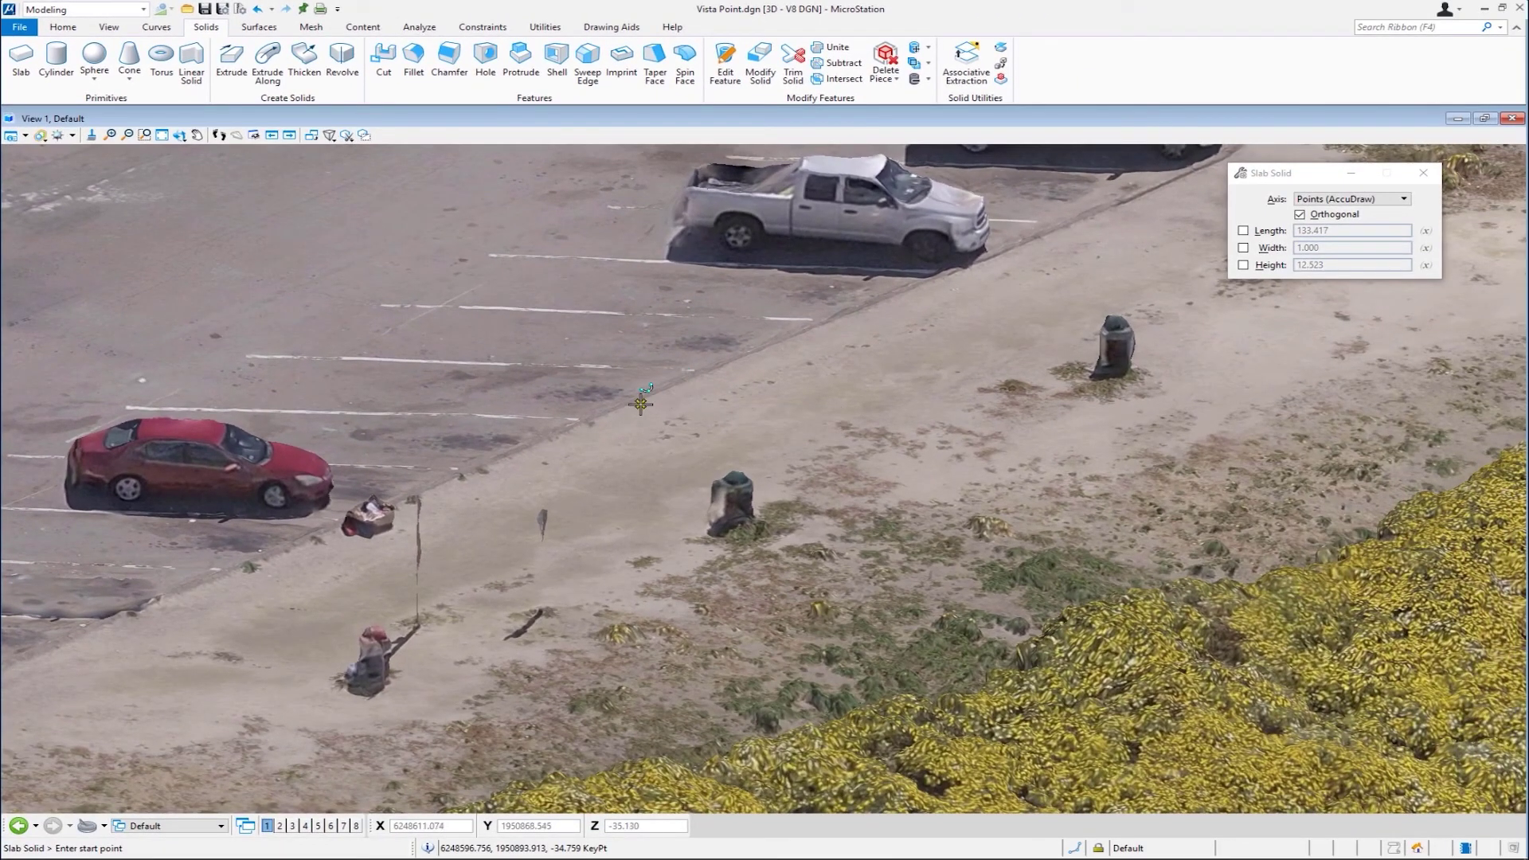
pyautogui.click(629, 409)
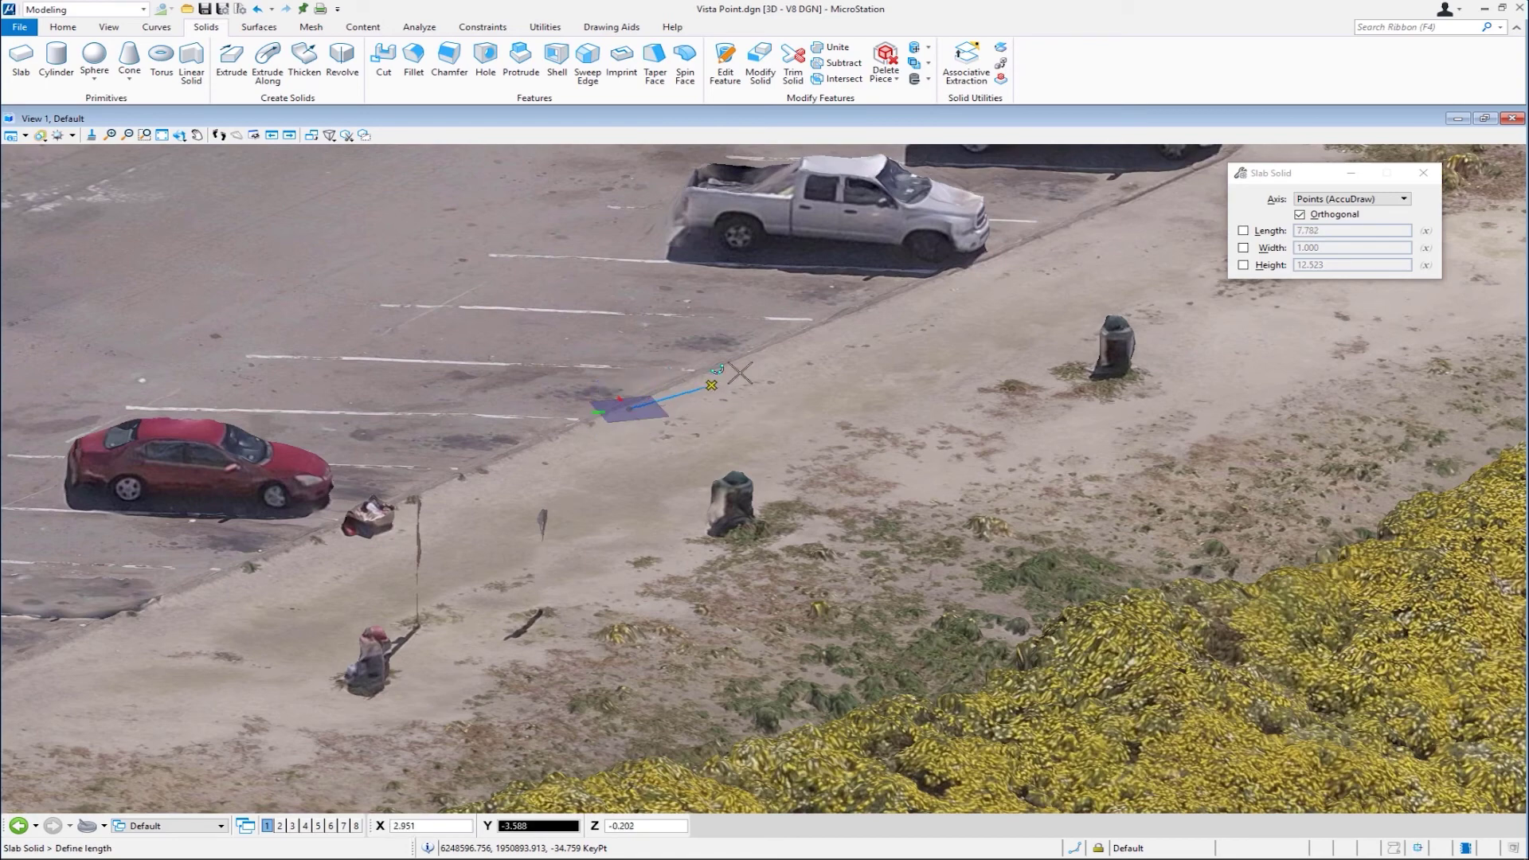
pyautogui.click(952, 277)
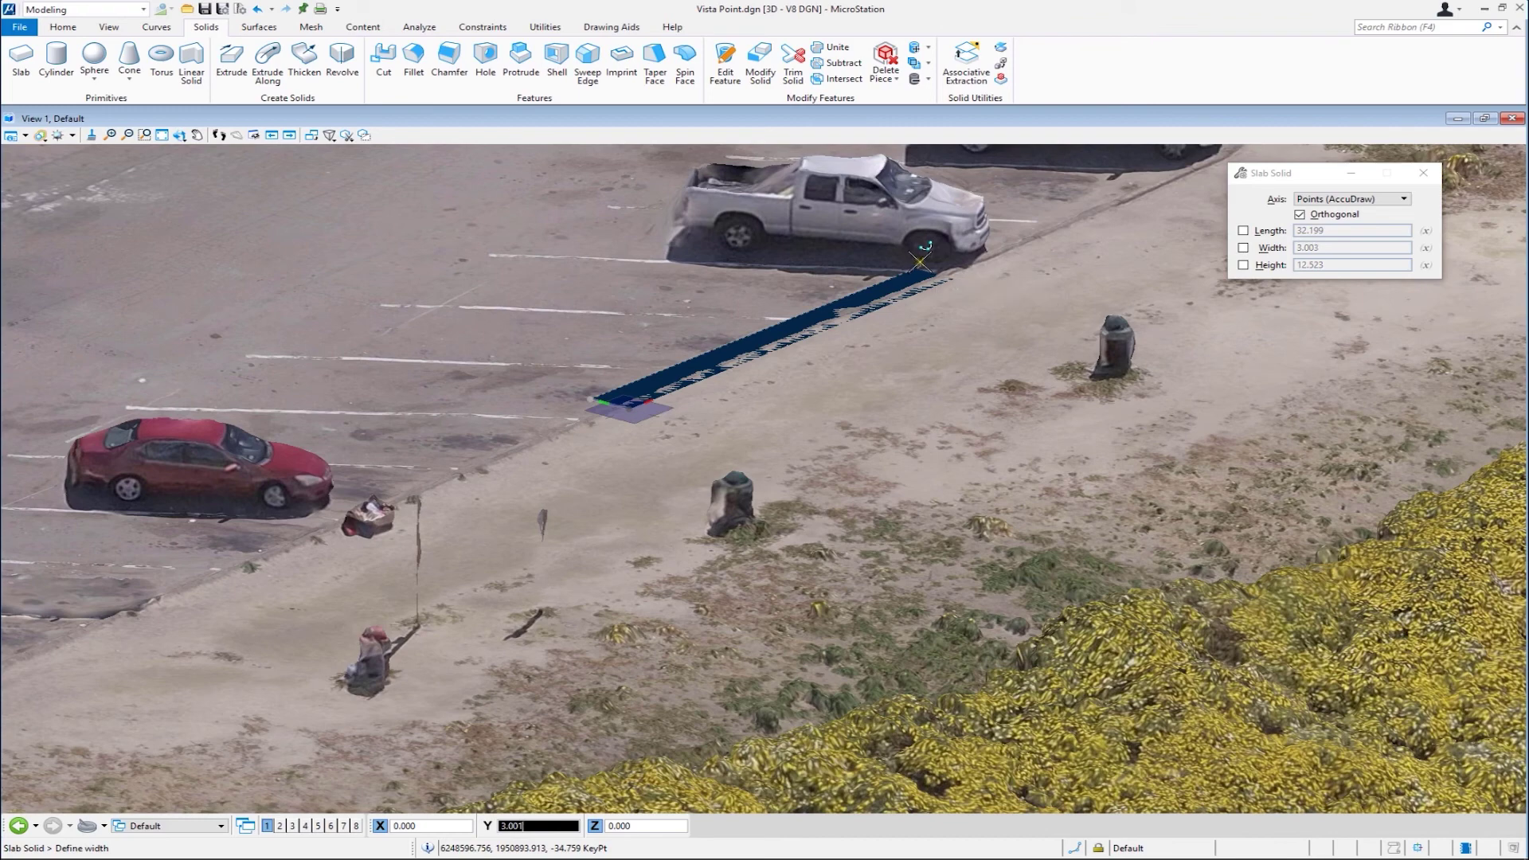
pyautogui.write('1')
pyautogui.click(919, 260)
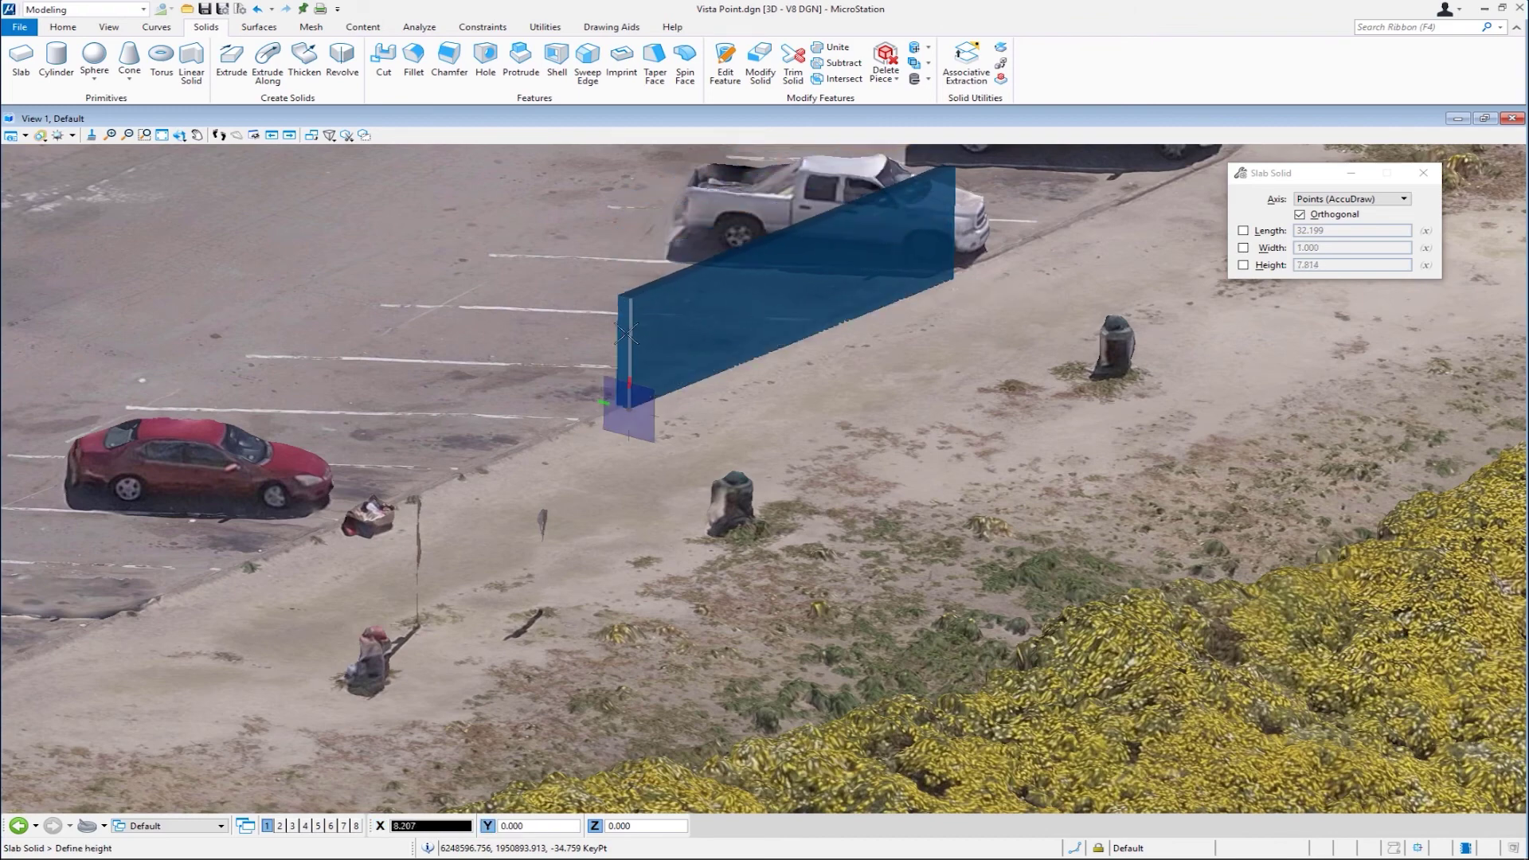
pyautogui.click(600, 295)
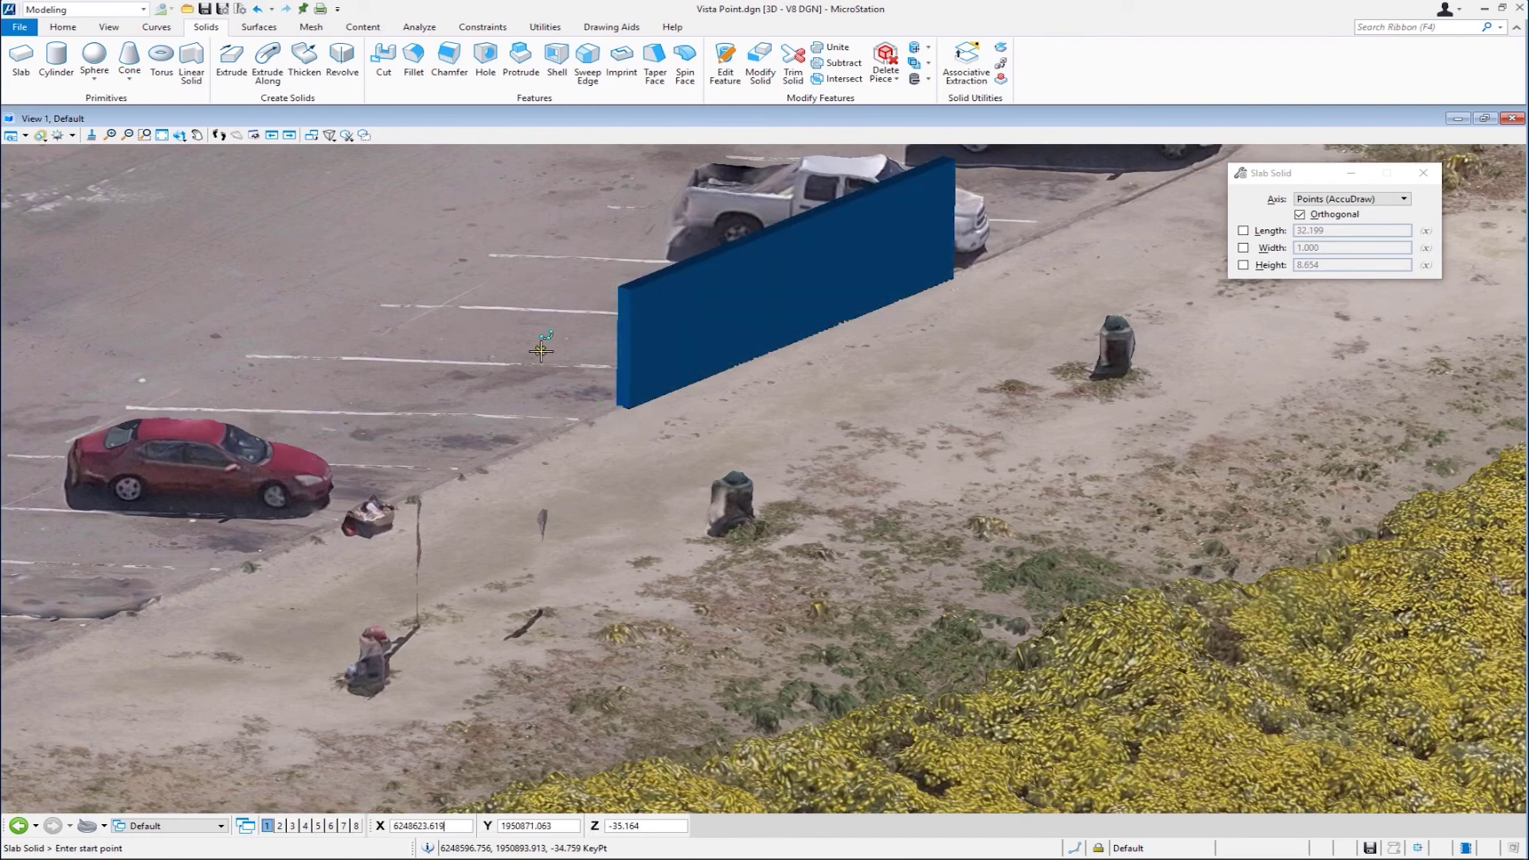
pyautogui.keyDown('shift'); pyautogui.moveTo(532, 369); pyautogui.dragTo(1069, 367, button='middle'); pyautogui.keyUp('shift')
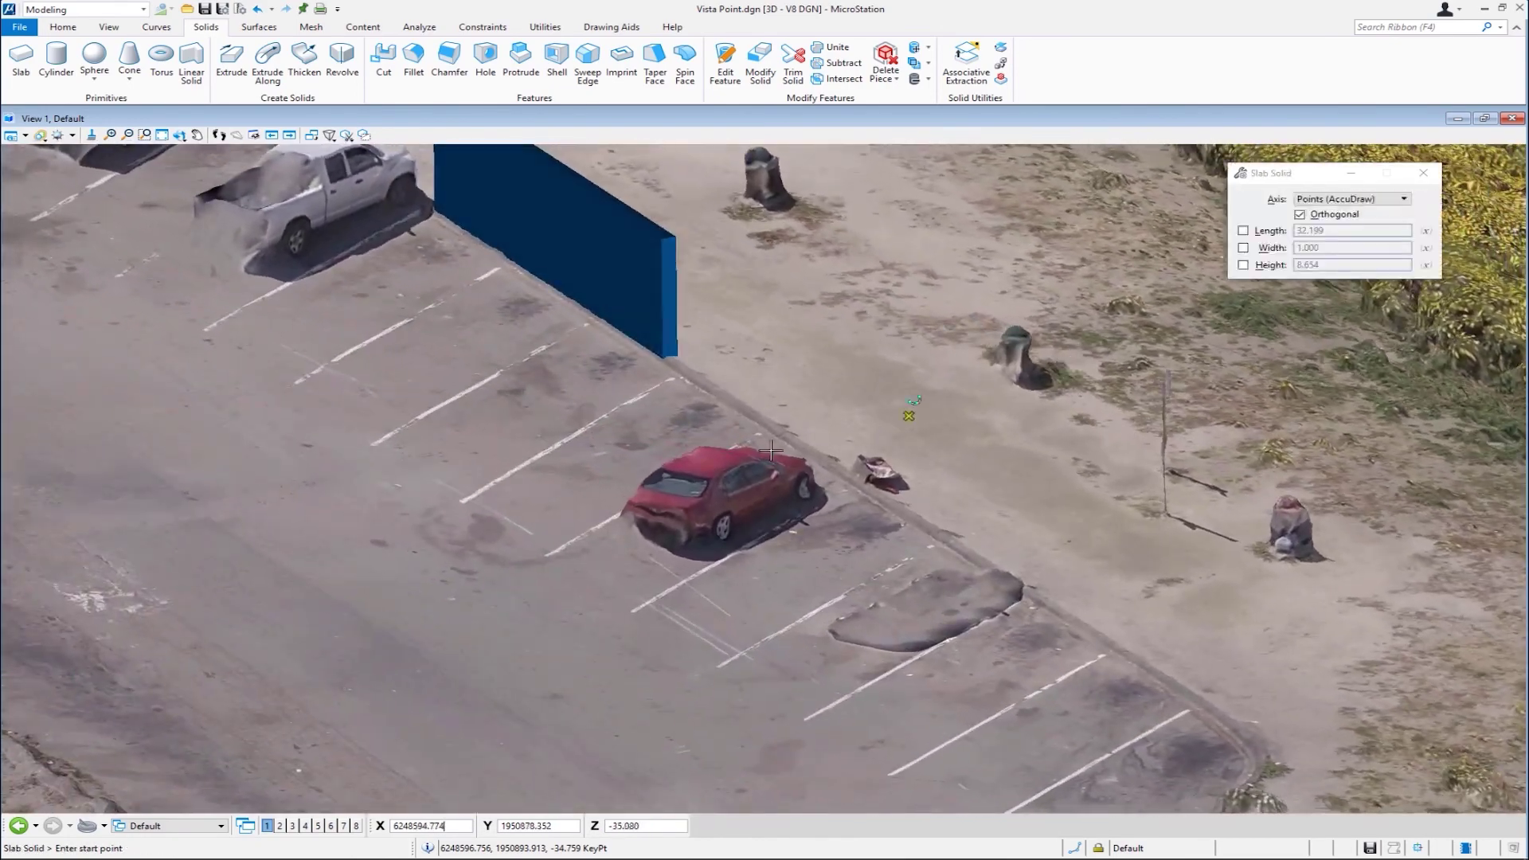